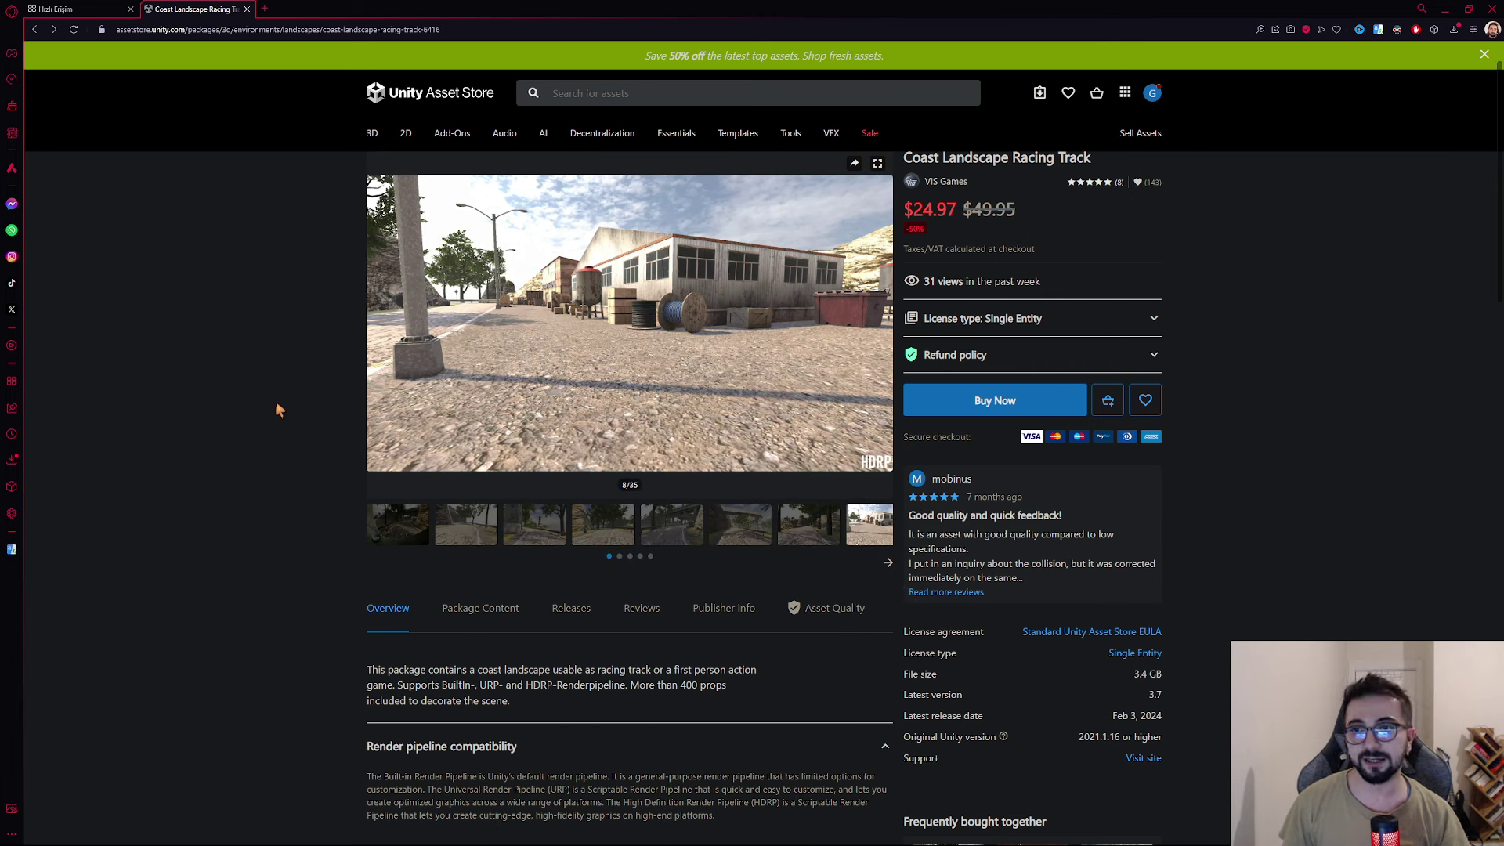
# Browse the first eight Coast Landscape Racing Track preview images, ending on the warehouse.
pyautogui.click(398, 524)
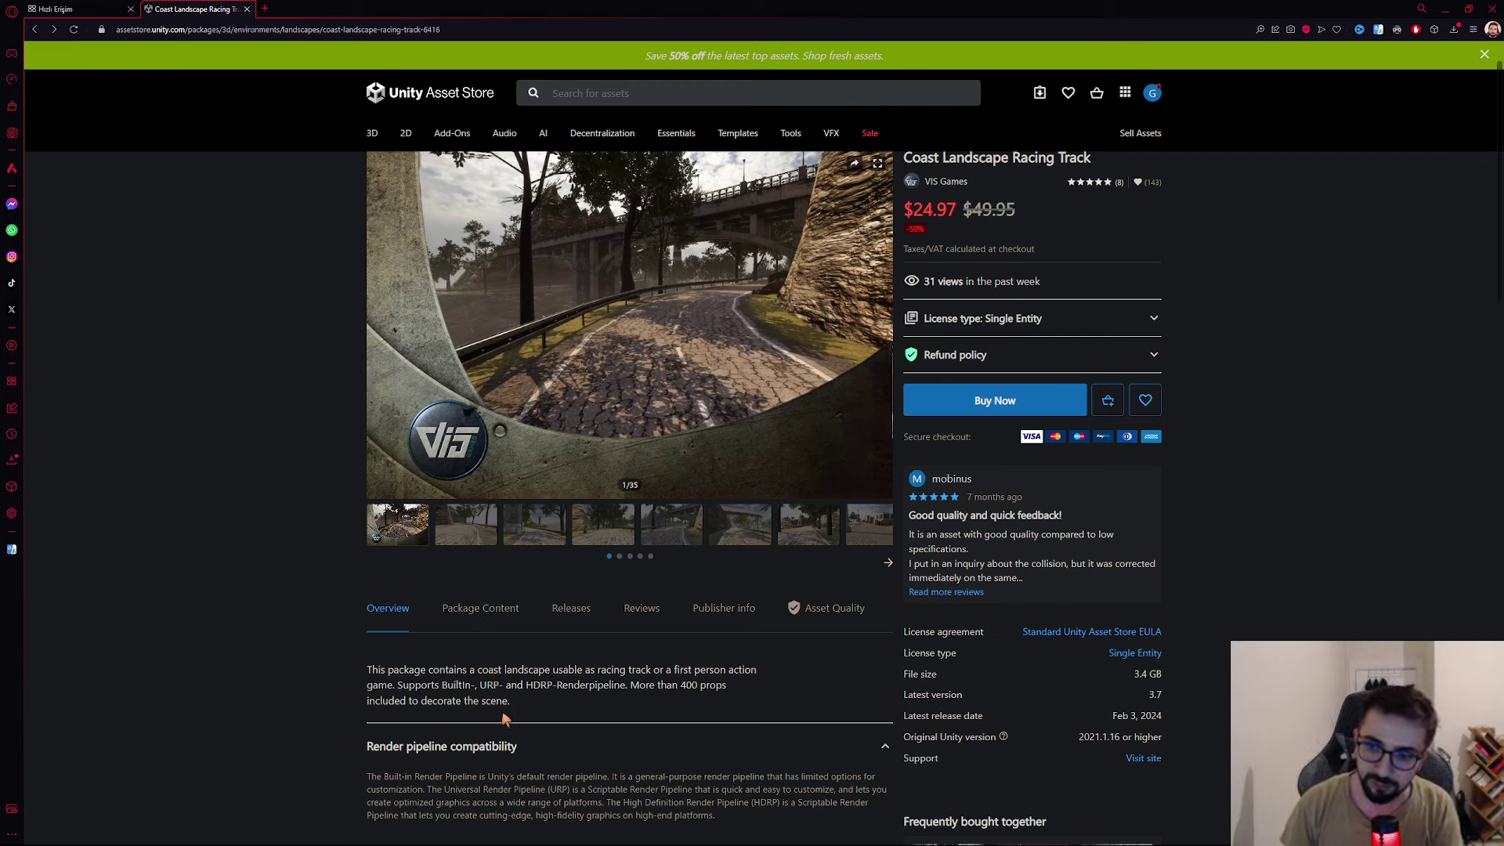
pyautogui.click(462, 530)
pyautogui.click(527, 529)
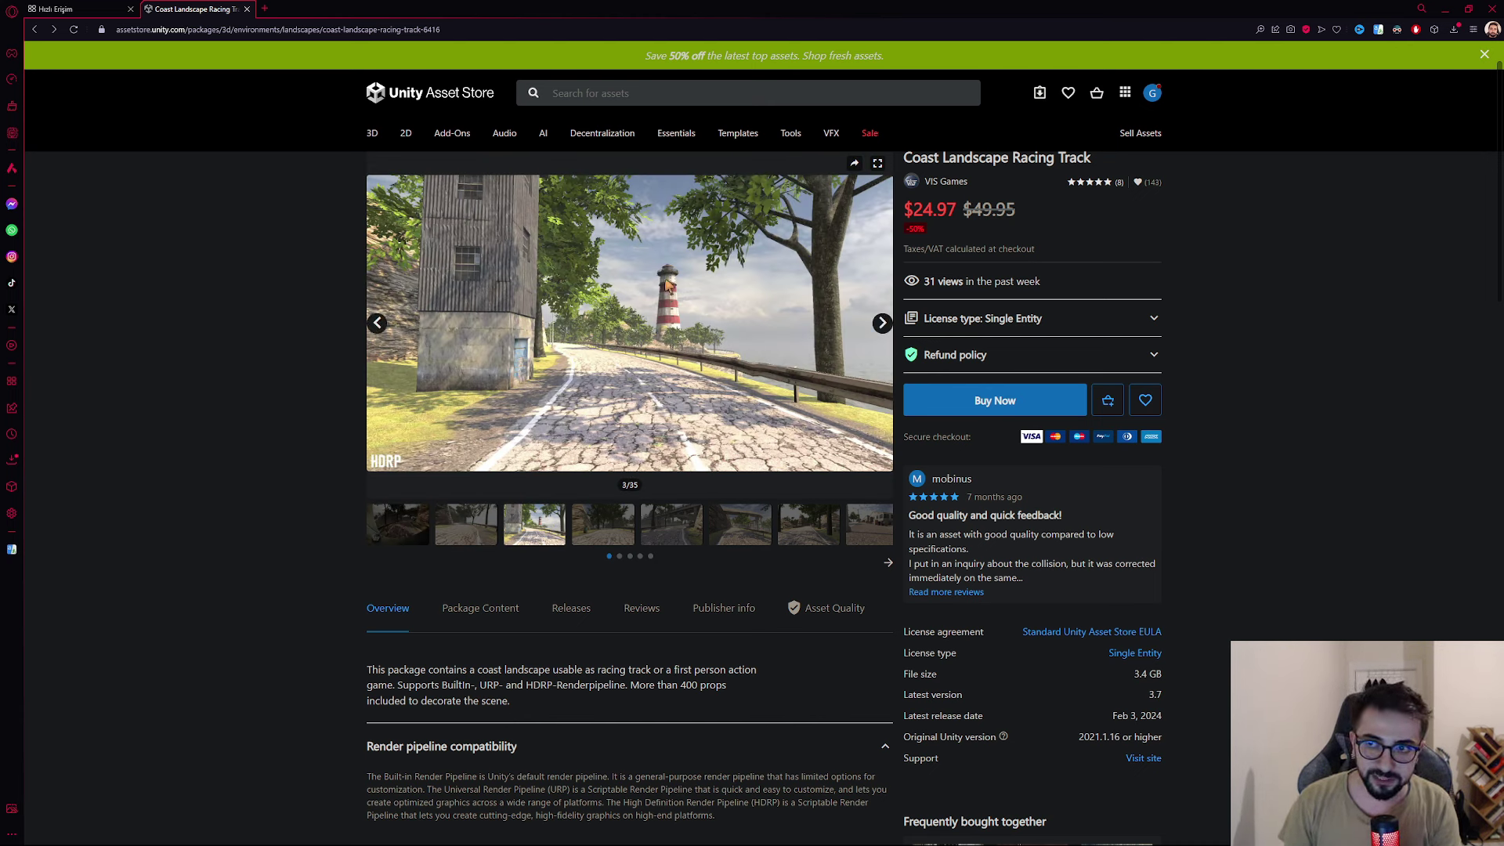
pyautogui.click(604, 525)
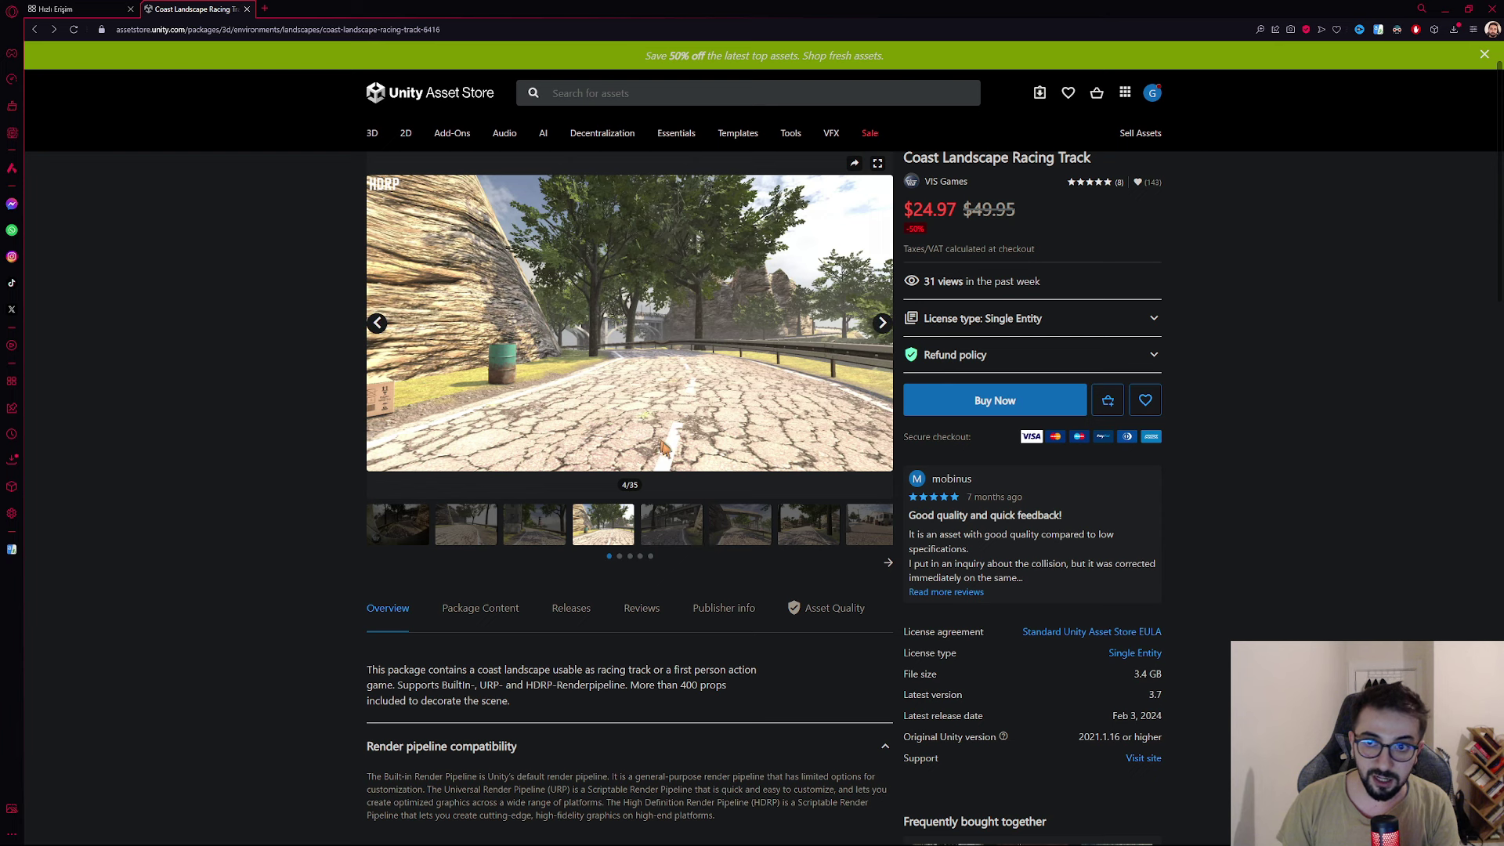
pyautogui.scroll(1, 659, 520)
pyautogui.click(671, 555)
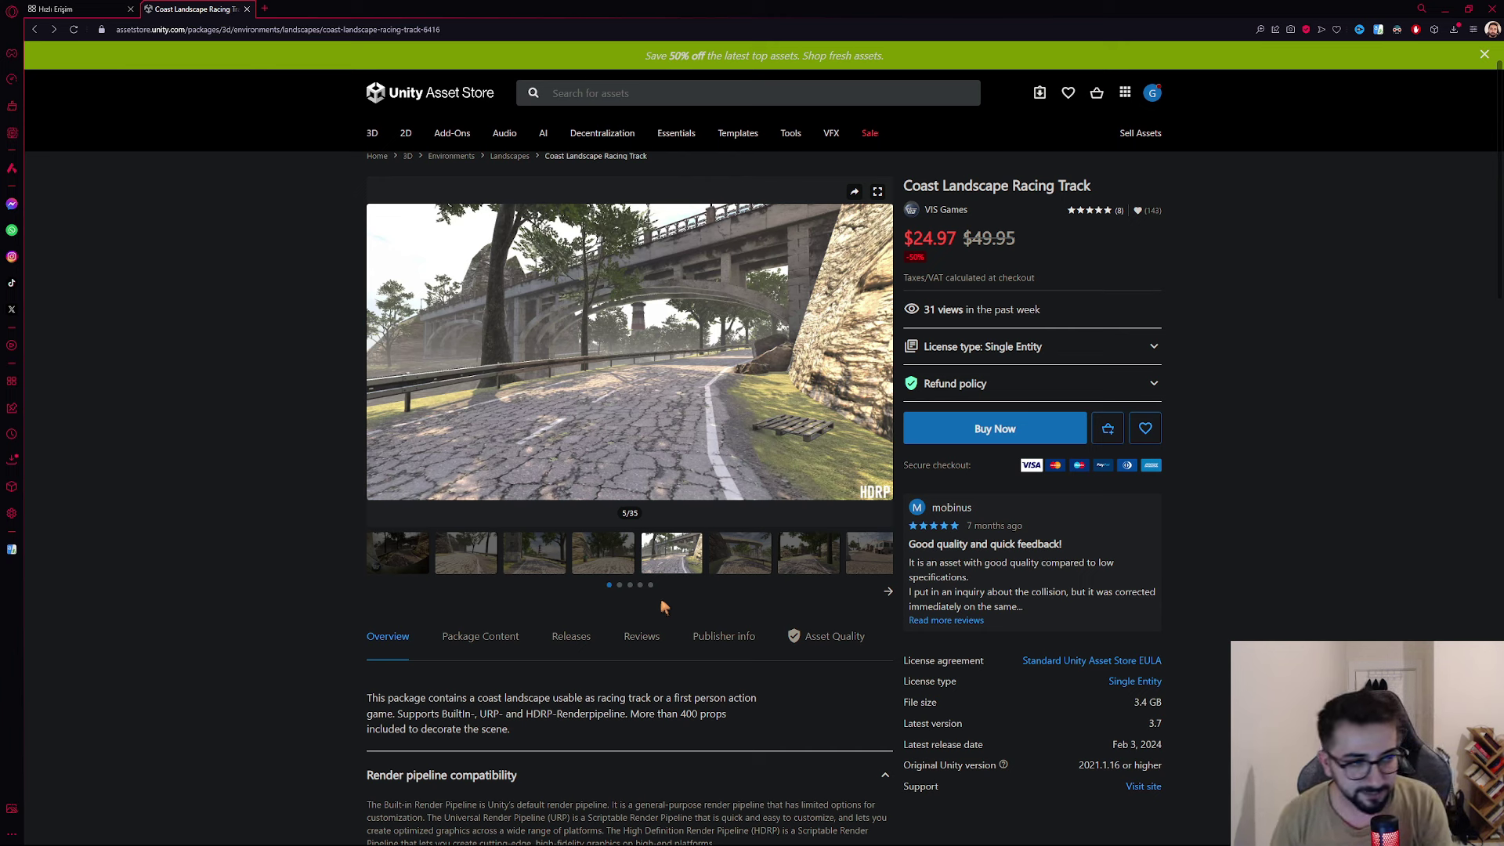
pyautogui.click(728, 560)
pyautogui.click(807, 556)
pyautogui.click(877, 566)
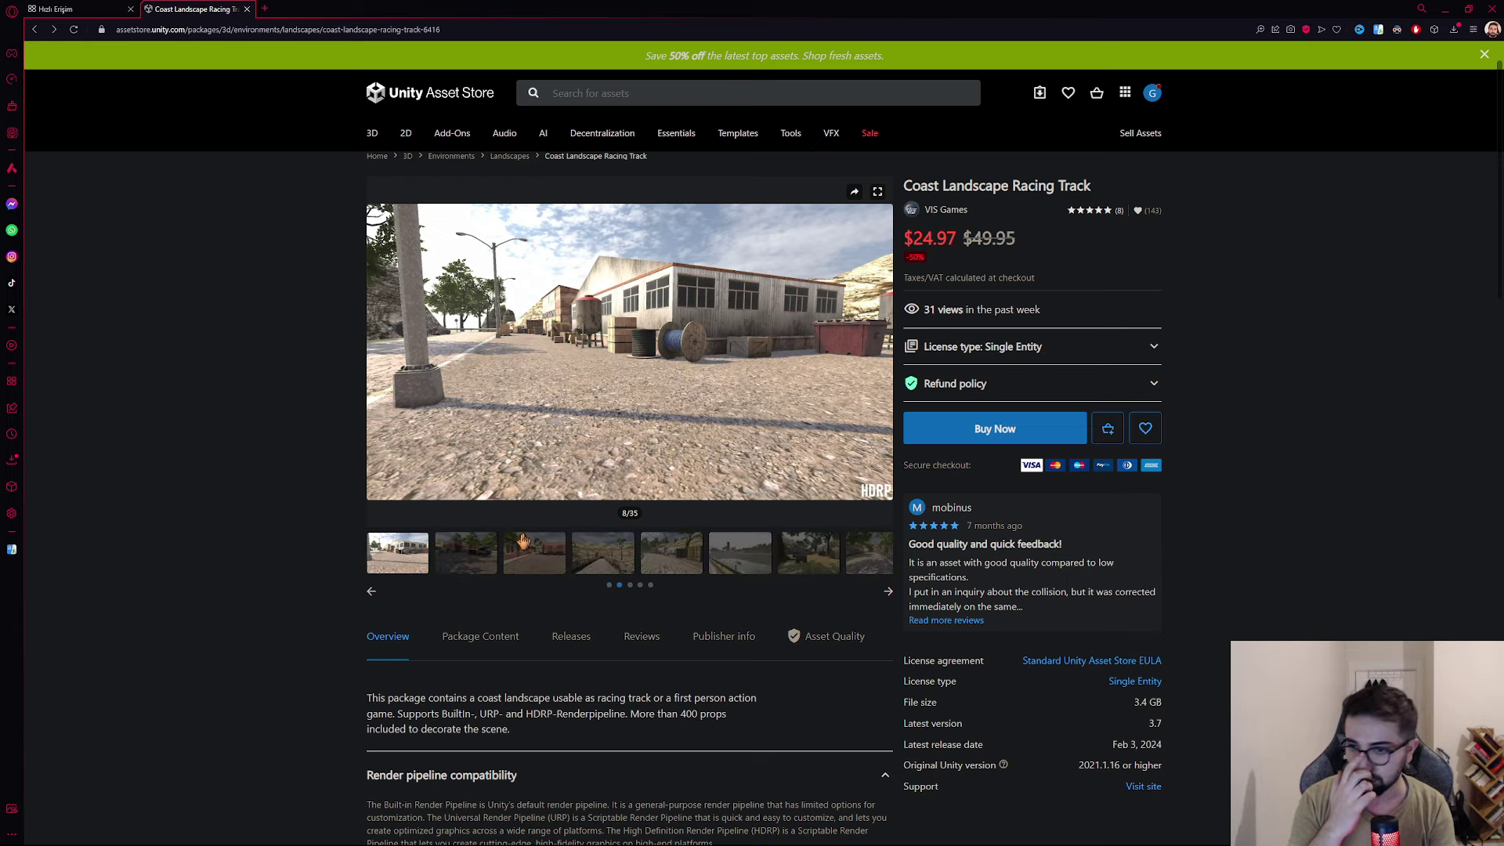
# View preview images nine through fifteen, then start buying the package with Buy Now.
pyautogui.click(501, 557)
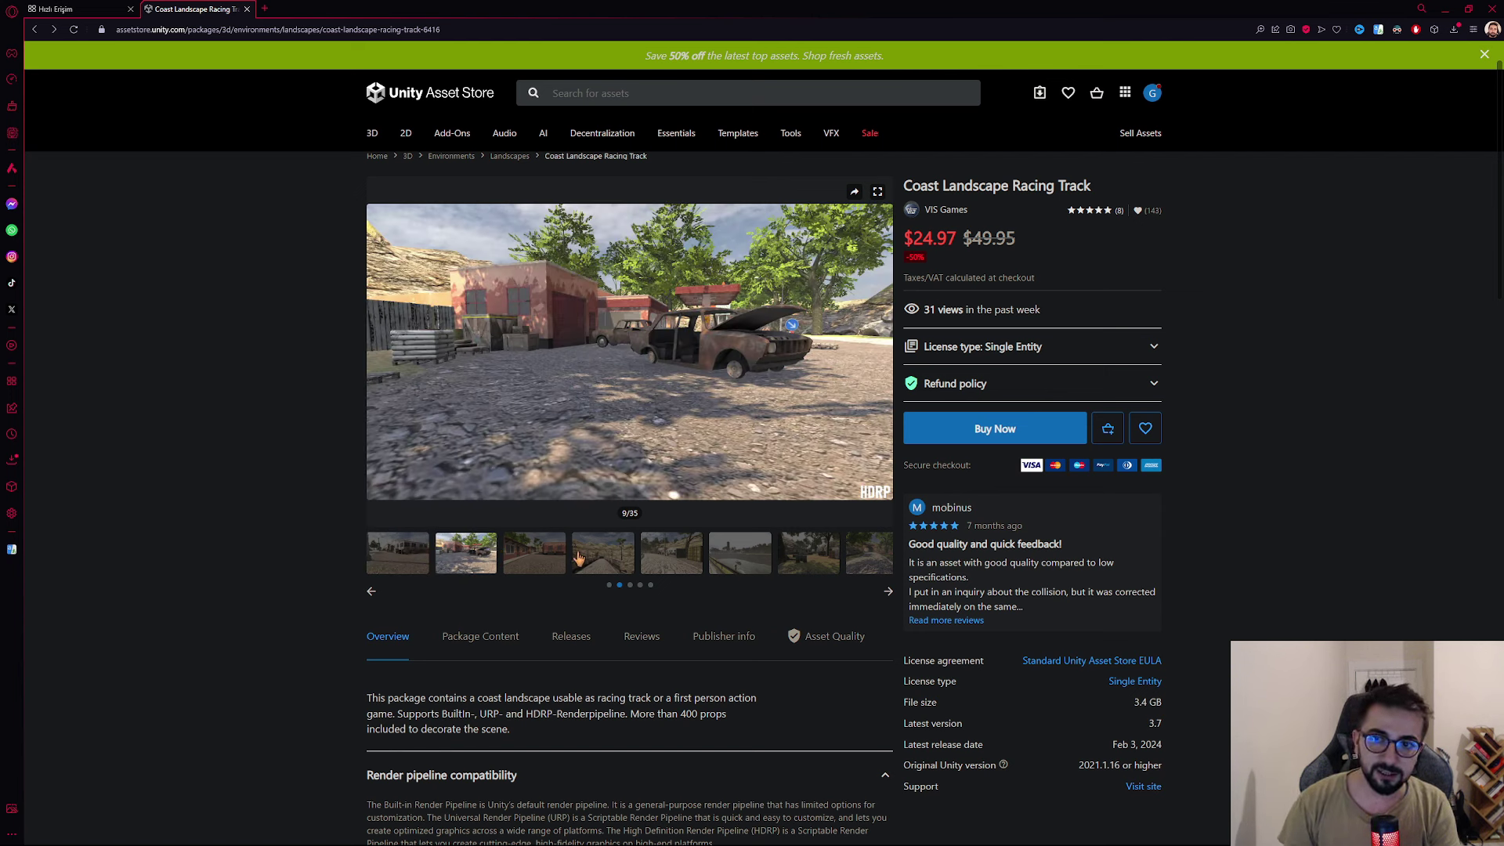
pyautogui.click(534, 569)
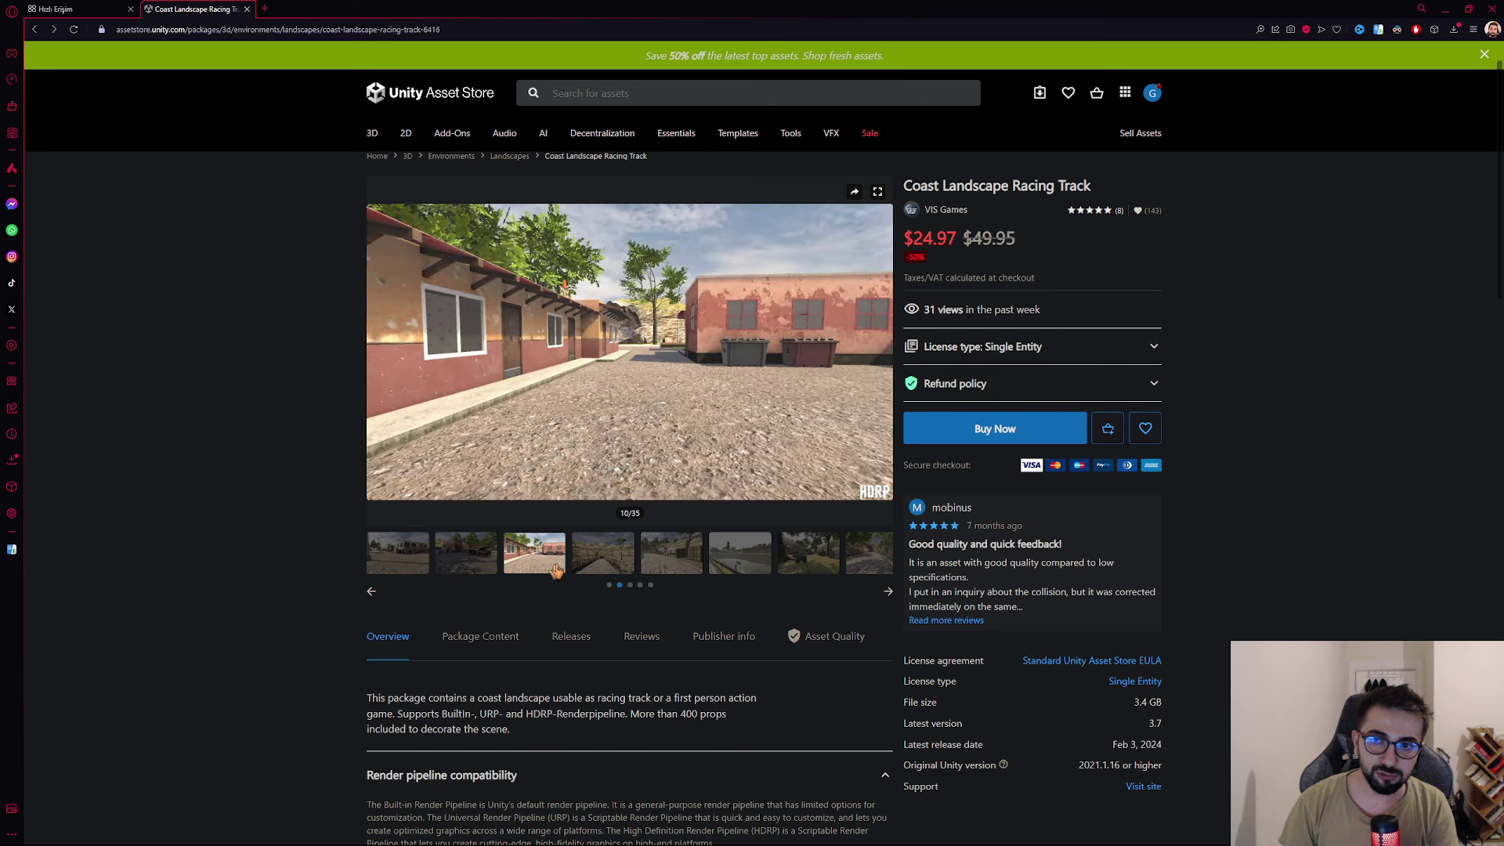
pyautogui.click(592, 563)
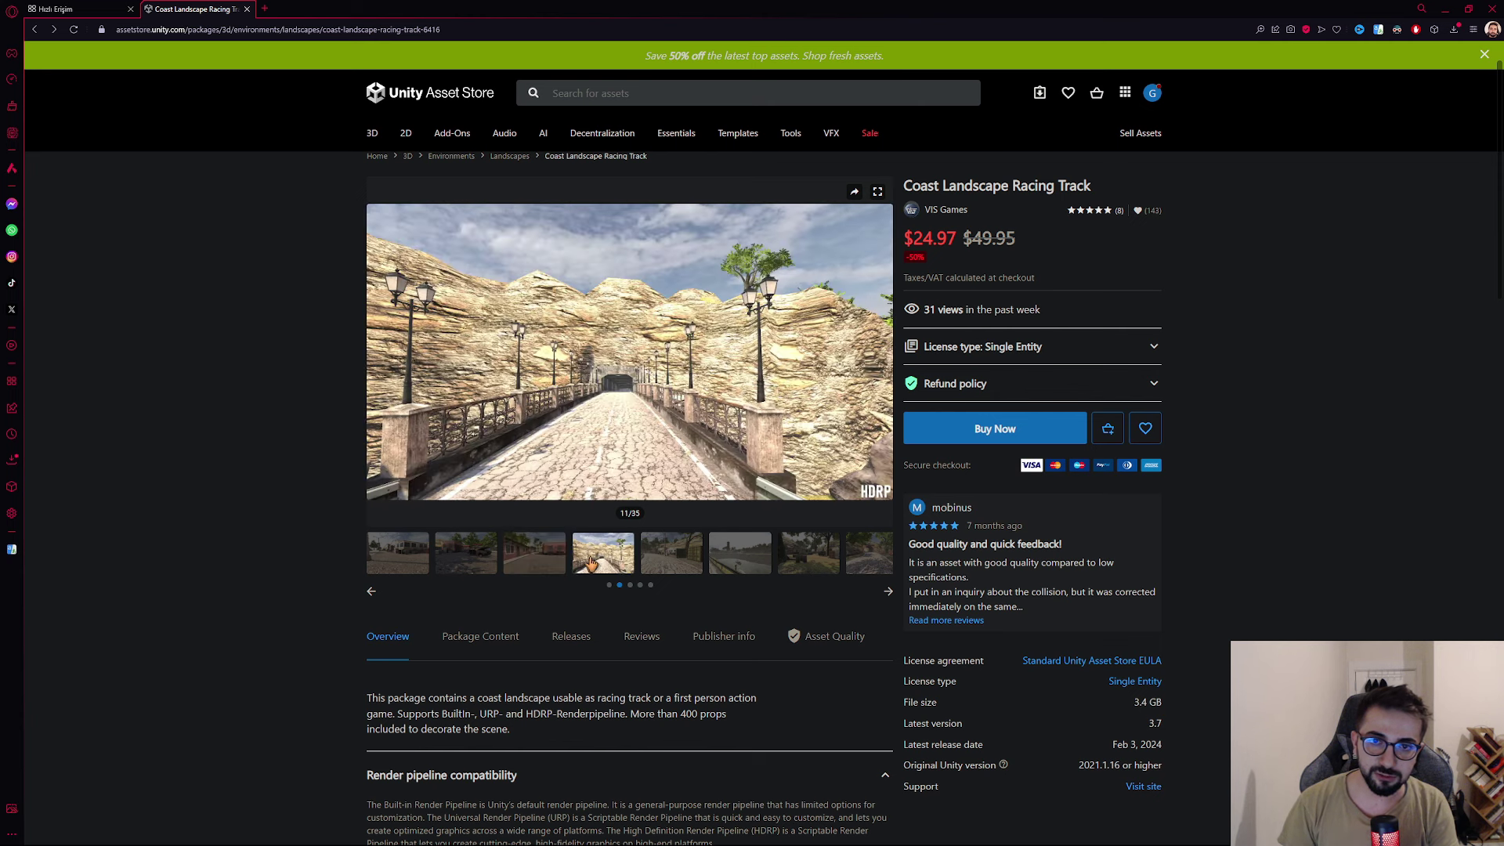
pyautogui.click(648, 559)
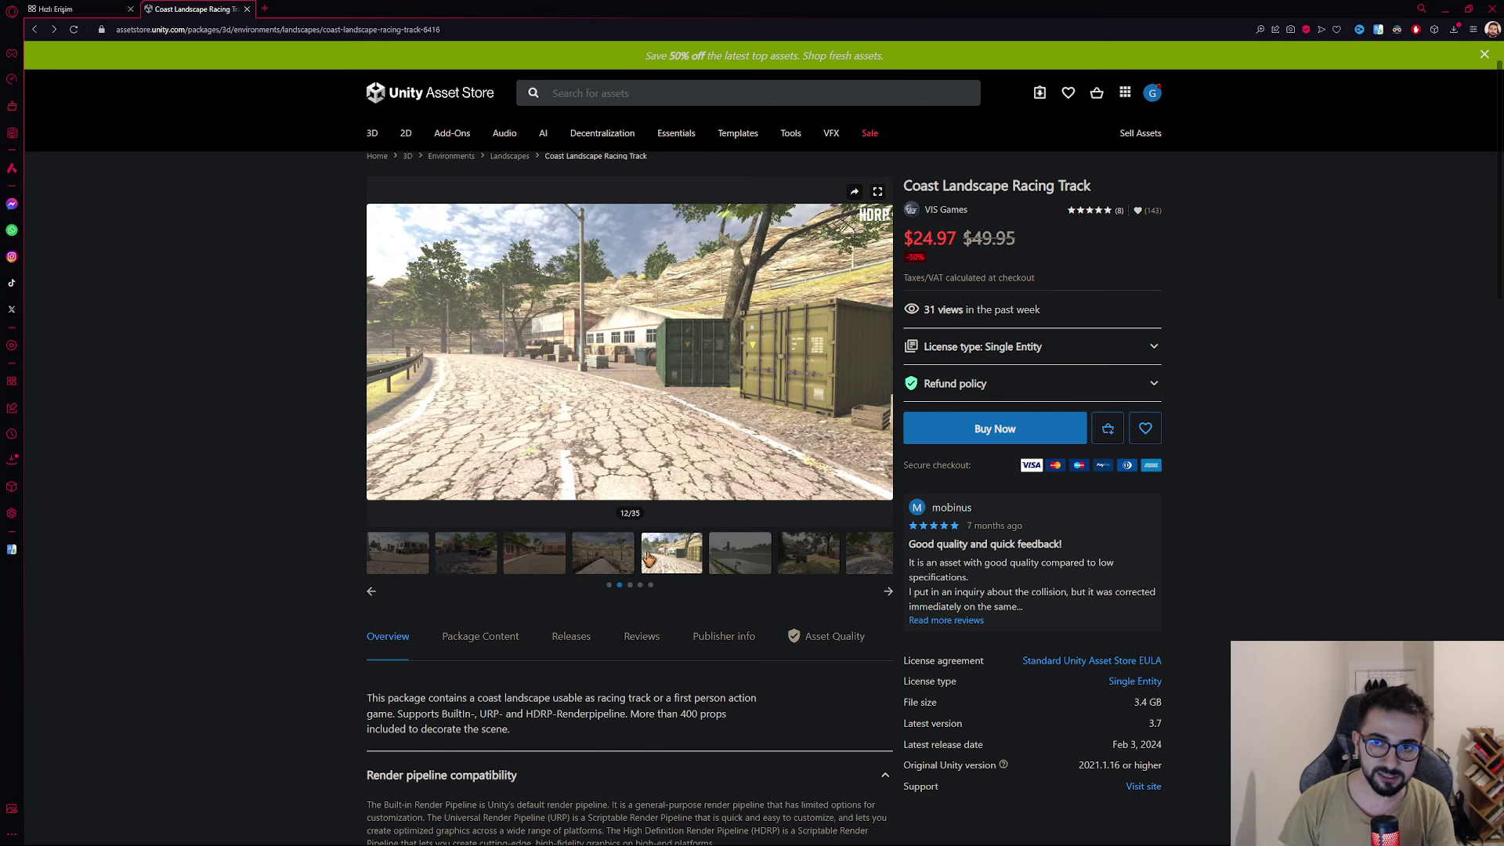
pyautogui.click(757, 563)
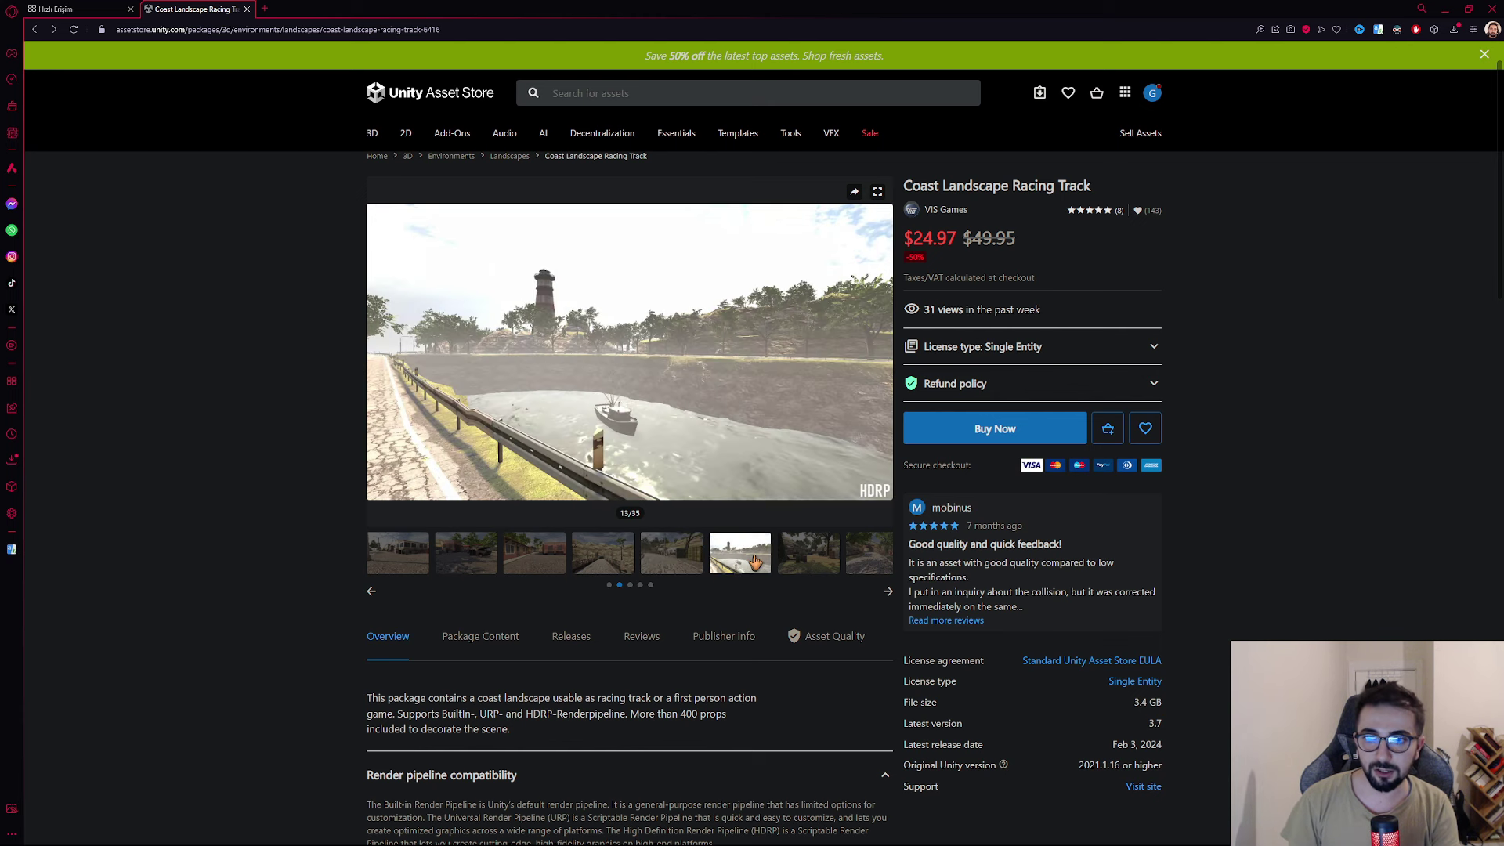
pyautogui.click(806, 575)
pyautogui.press('Right')
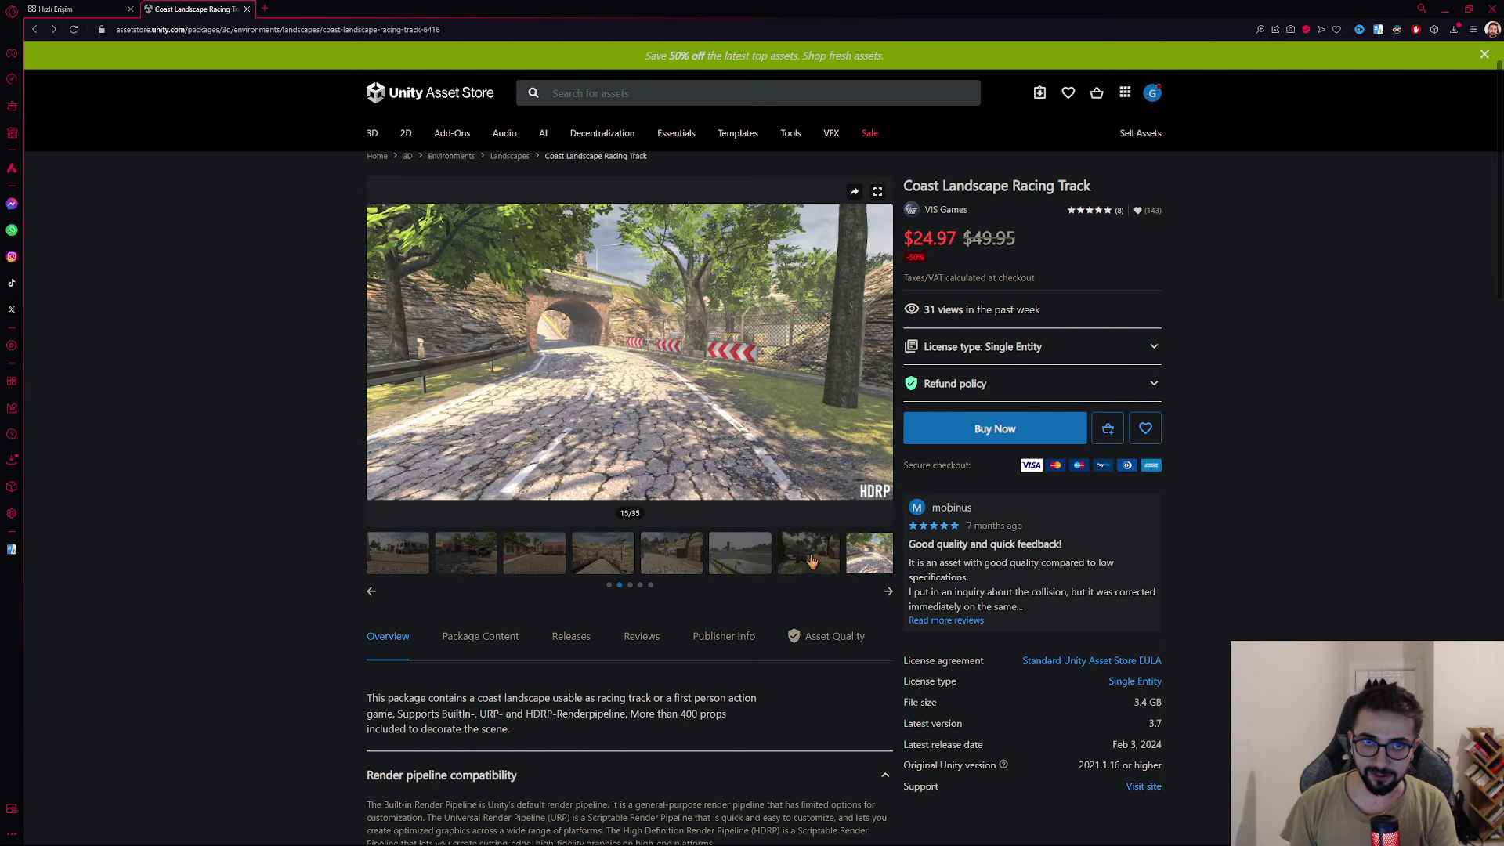
pyautogui.click(995, 437)
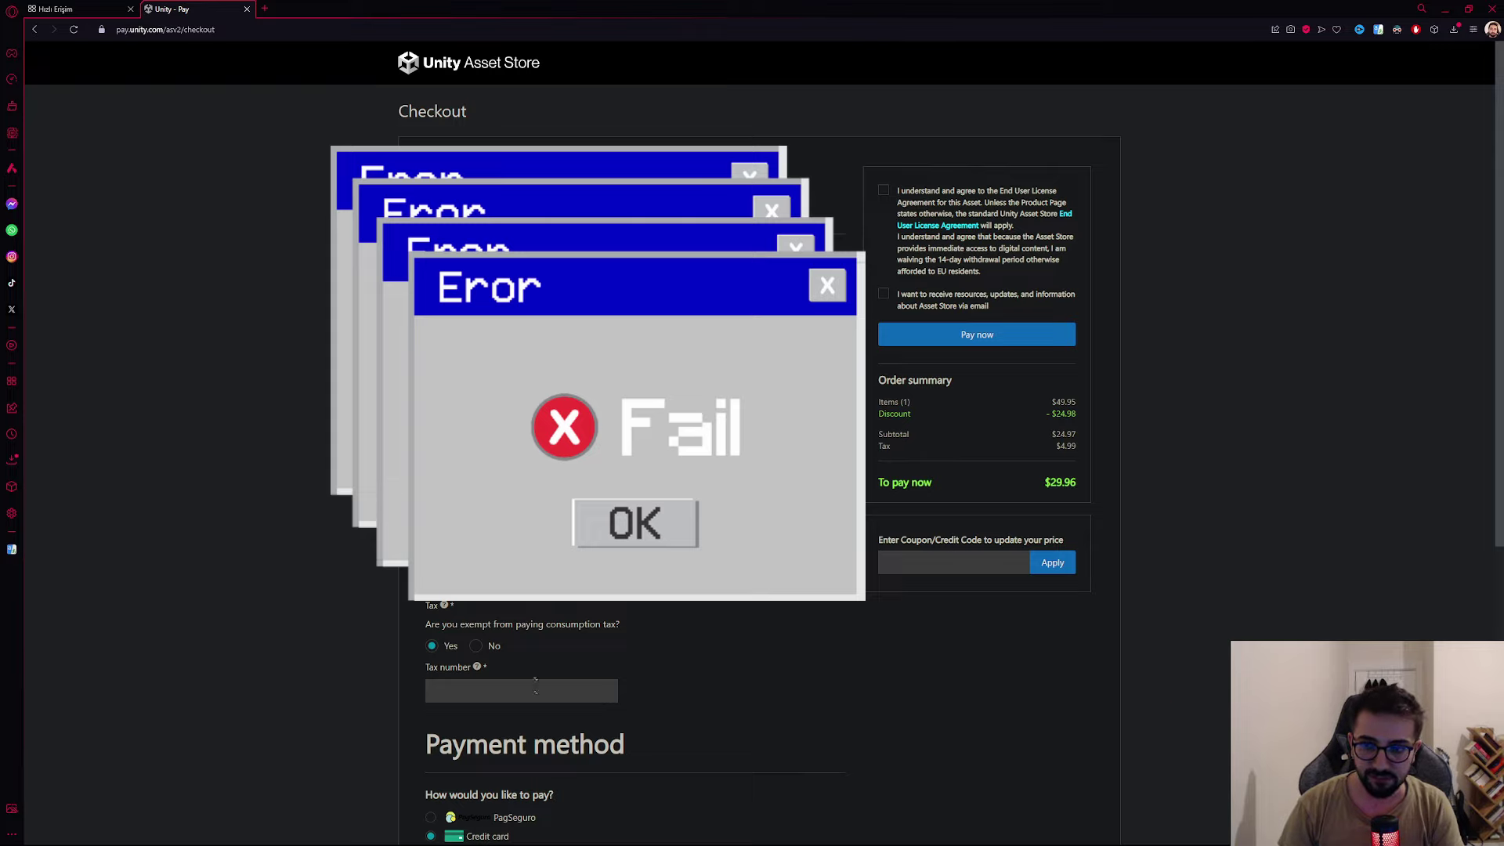
# Answer No to tax exemption and apply coupon VISGAMES, bringing the total to $0.00.
pyautogui.click(480, 649)
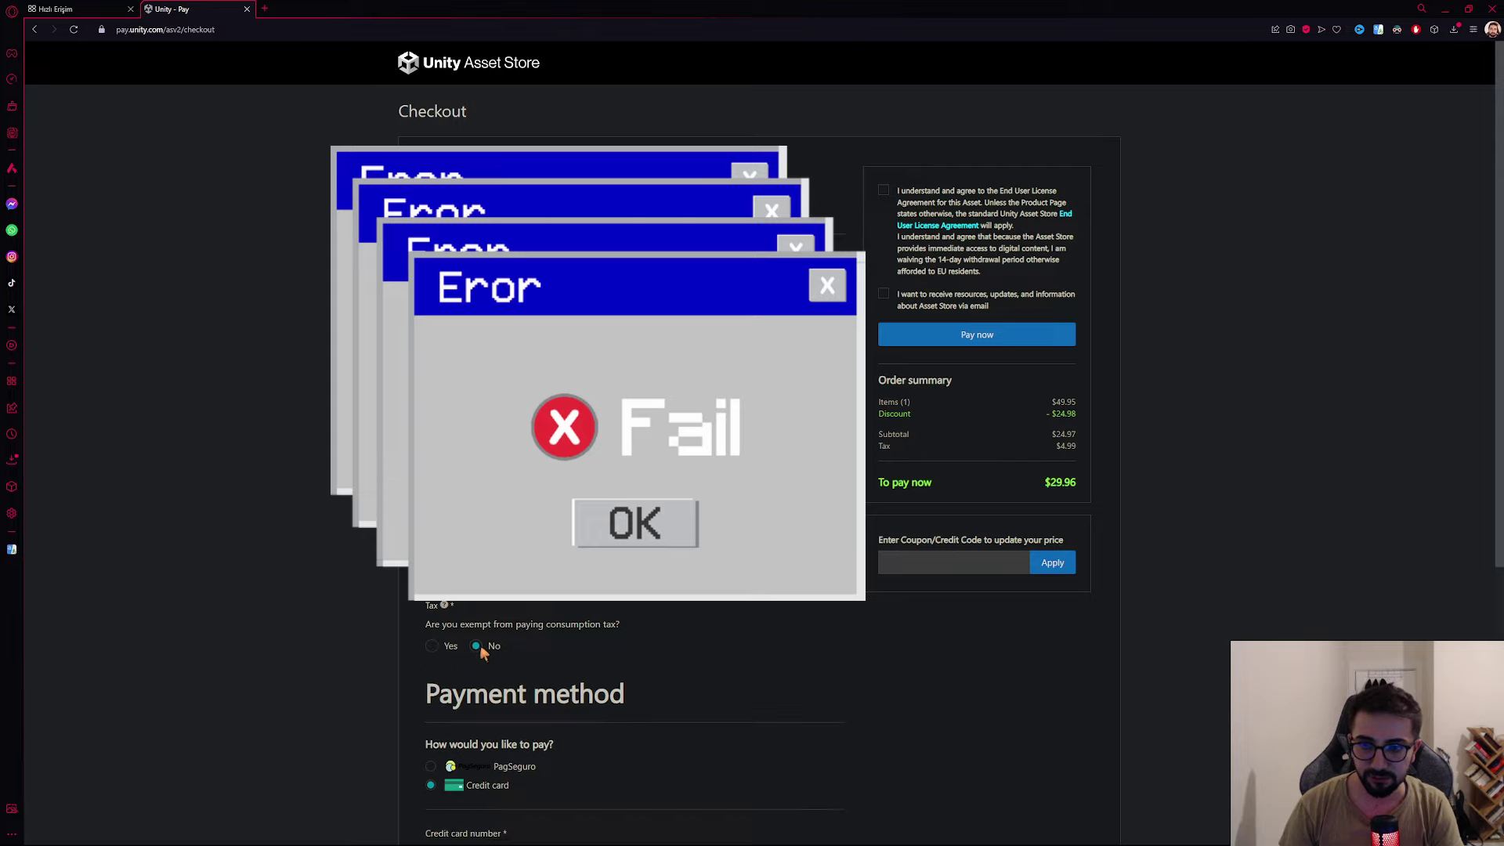
pyautogui.click(923, 564)
pyautogui.write('VISGAMES')
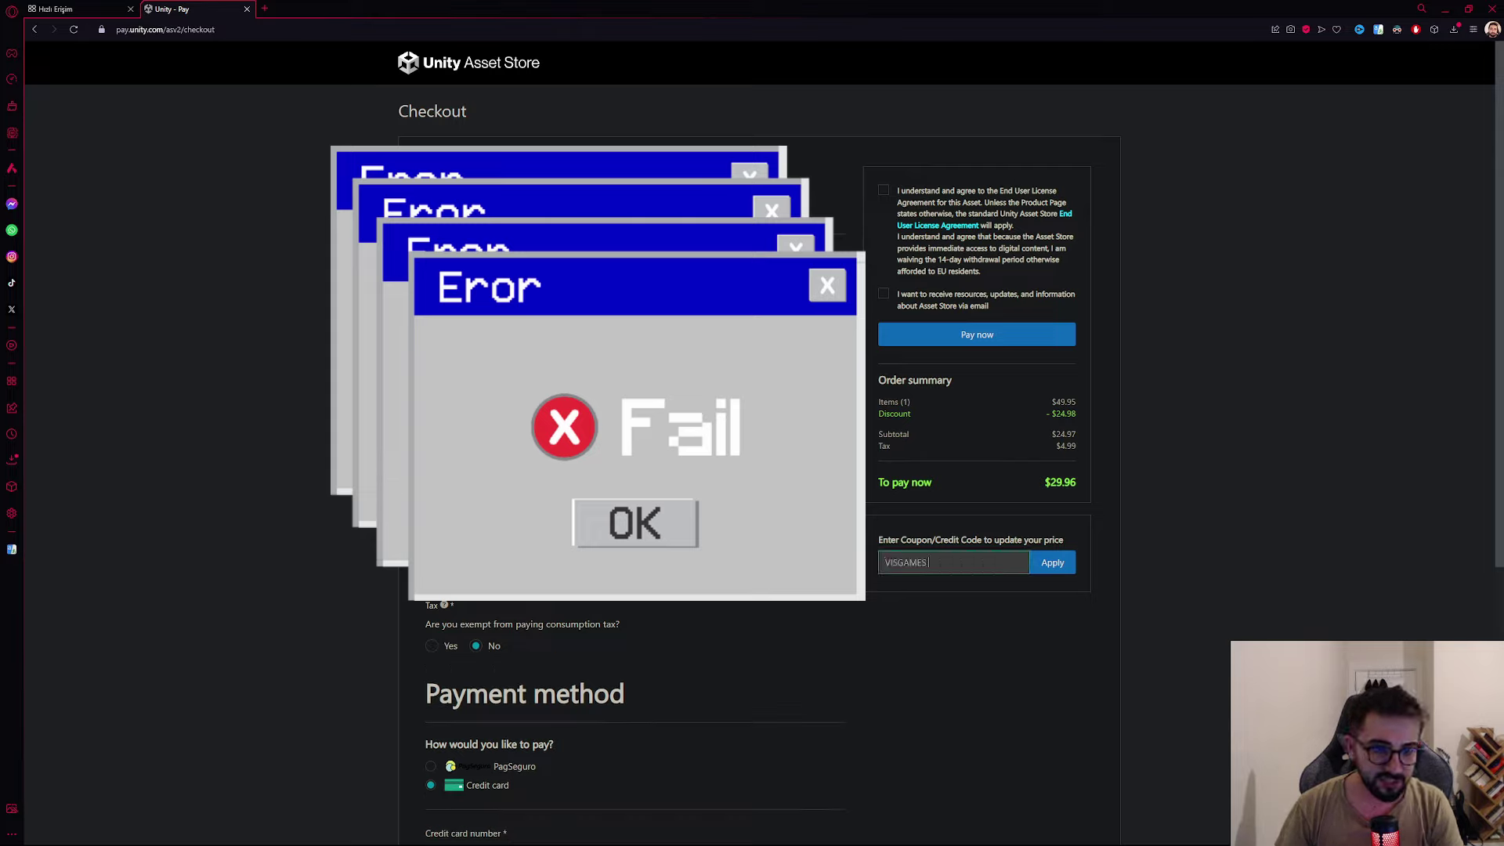
pyautogui.press('Return')
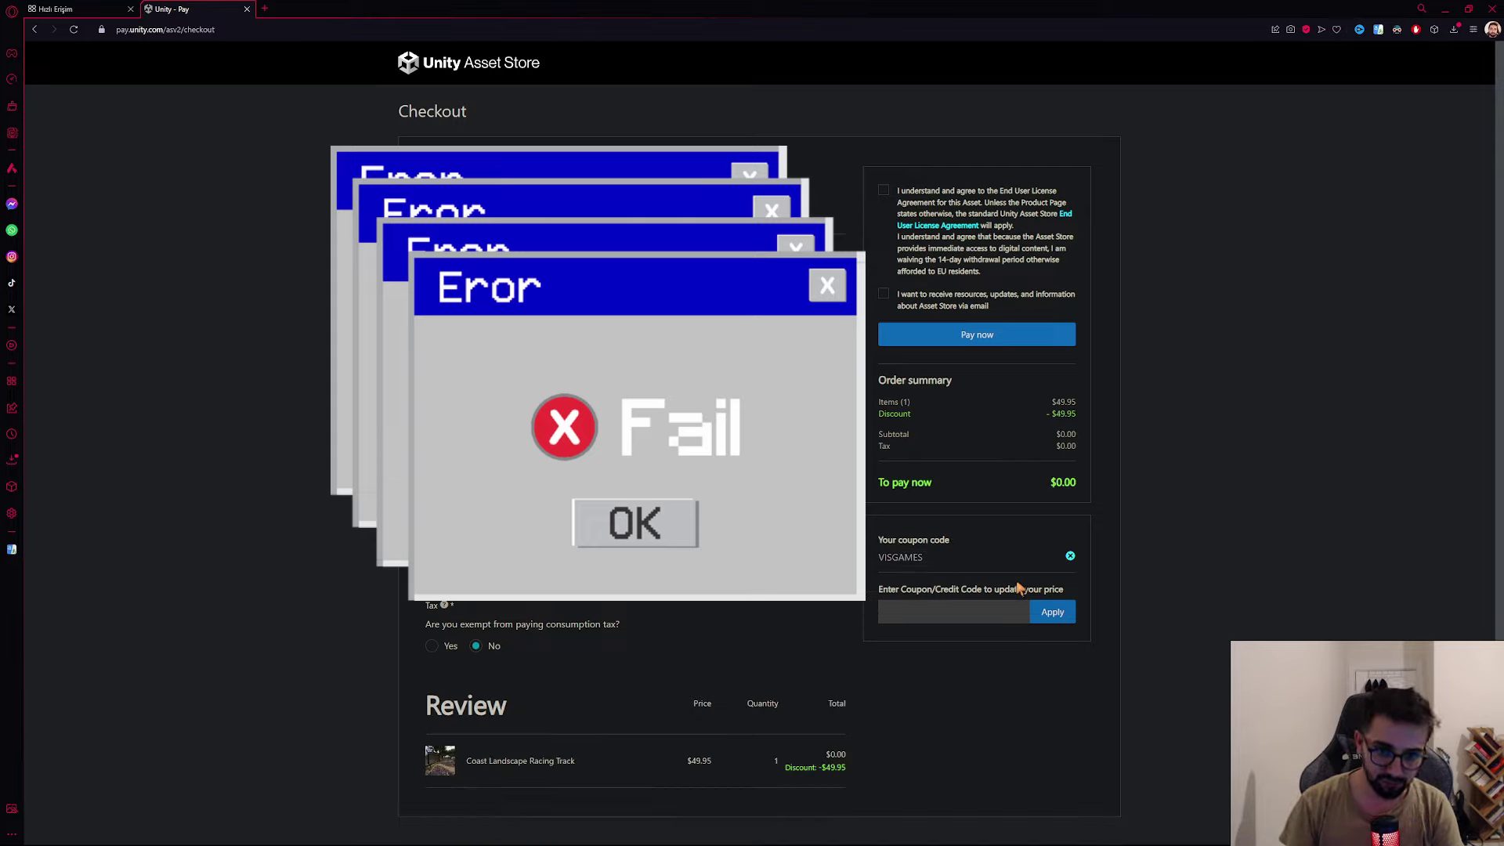
# Accept the EULA, place the $0 order, and open Coast Landscape Racing Track in Unity.
pyautogui.click(930, 267)
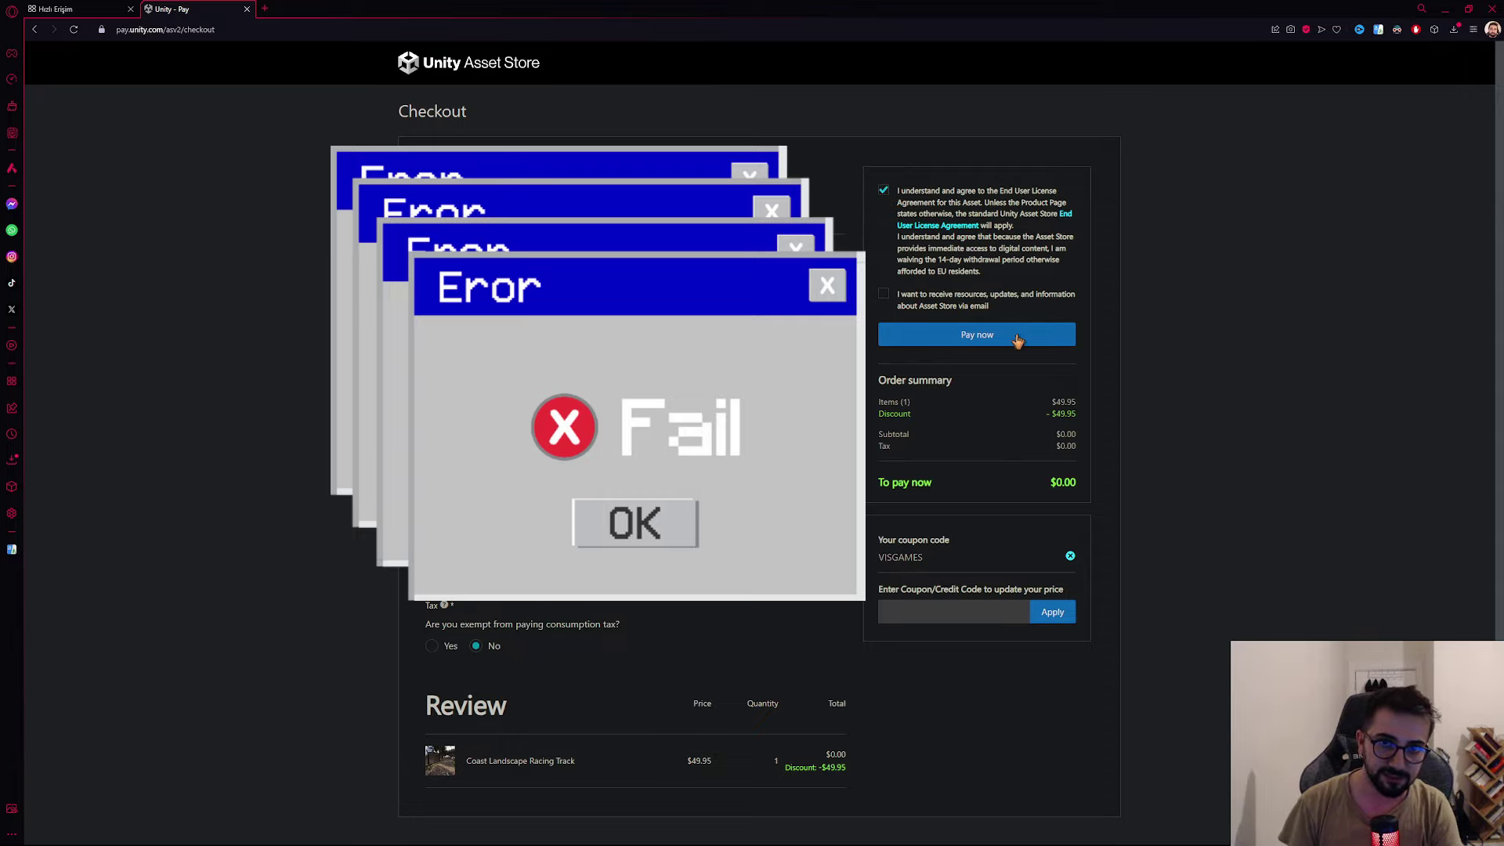
pyautogui.click(949, 345)
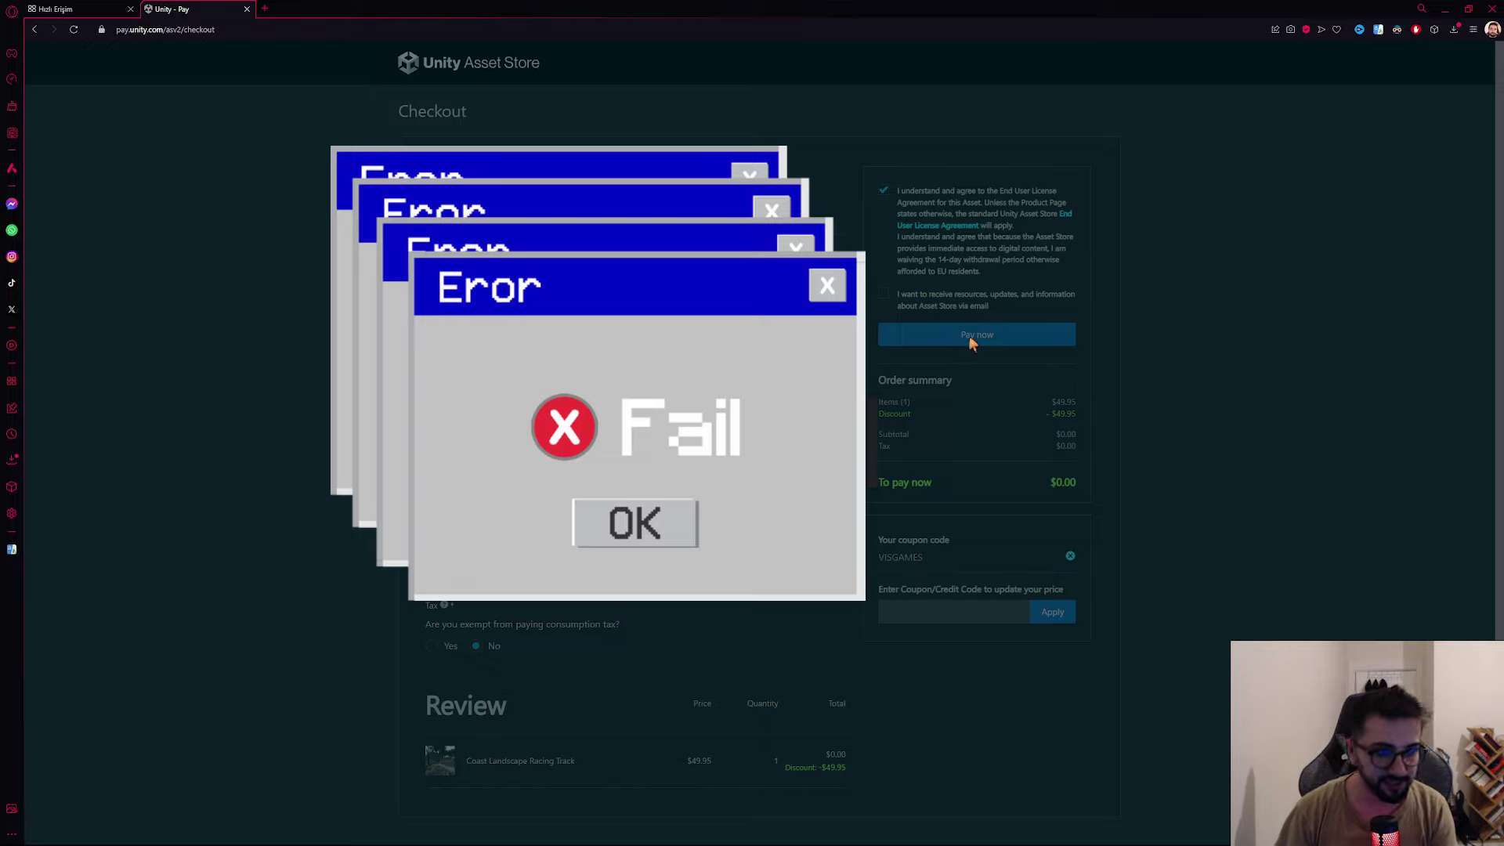
pyautogui.click(970, 335)
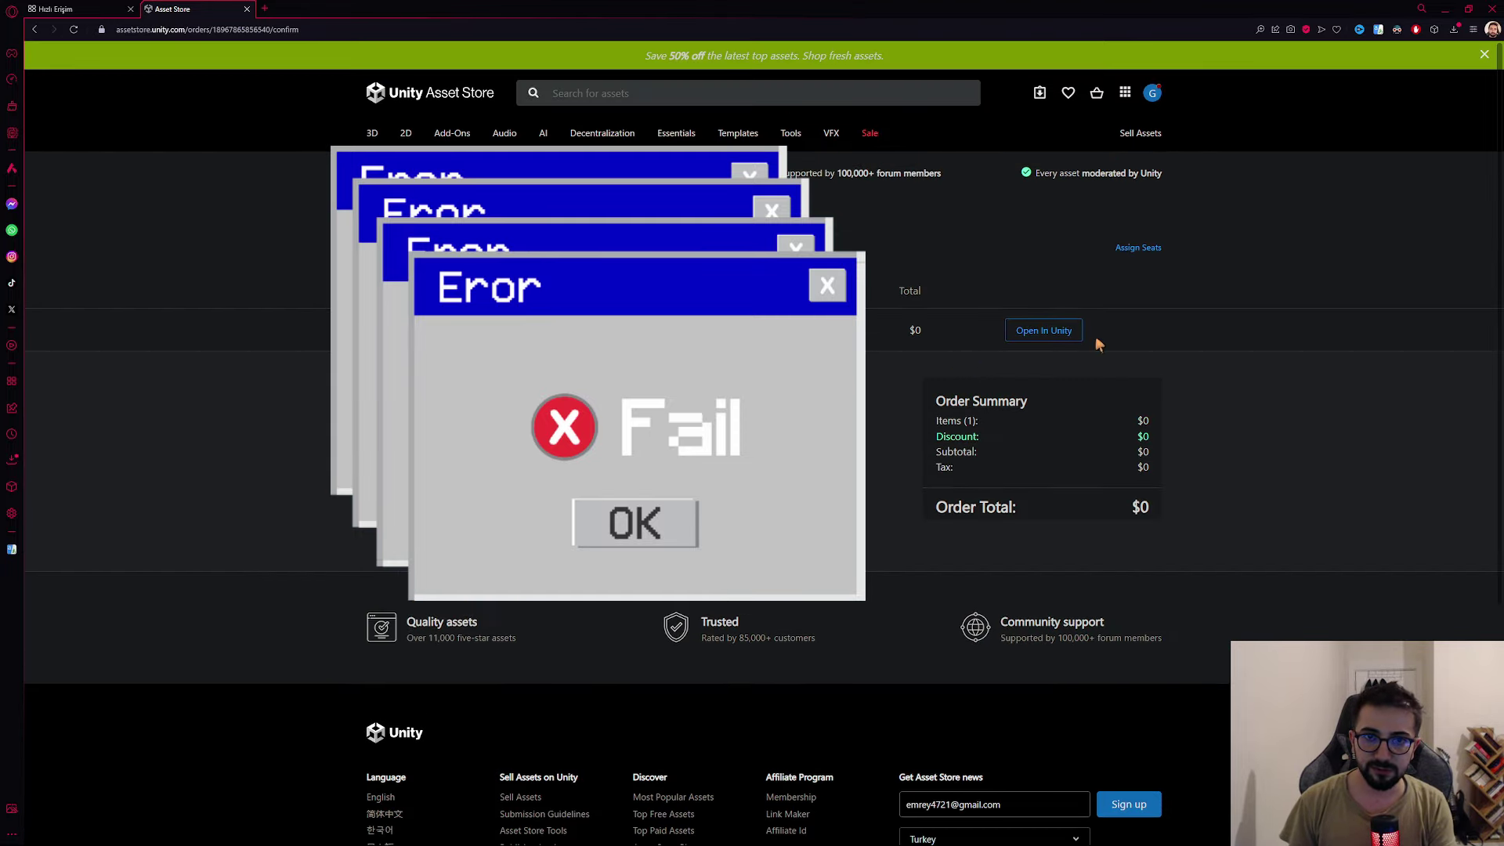
pyautogui.click(1057, 330)
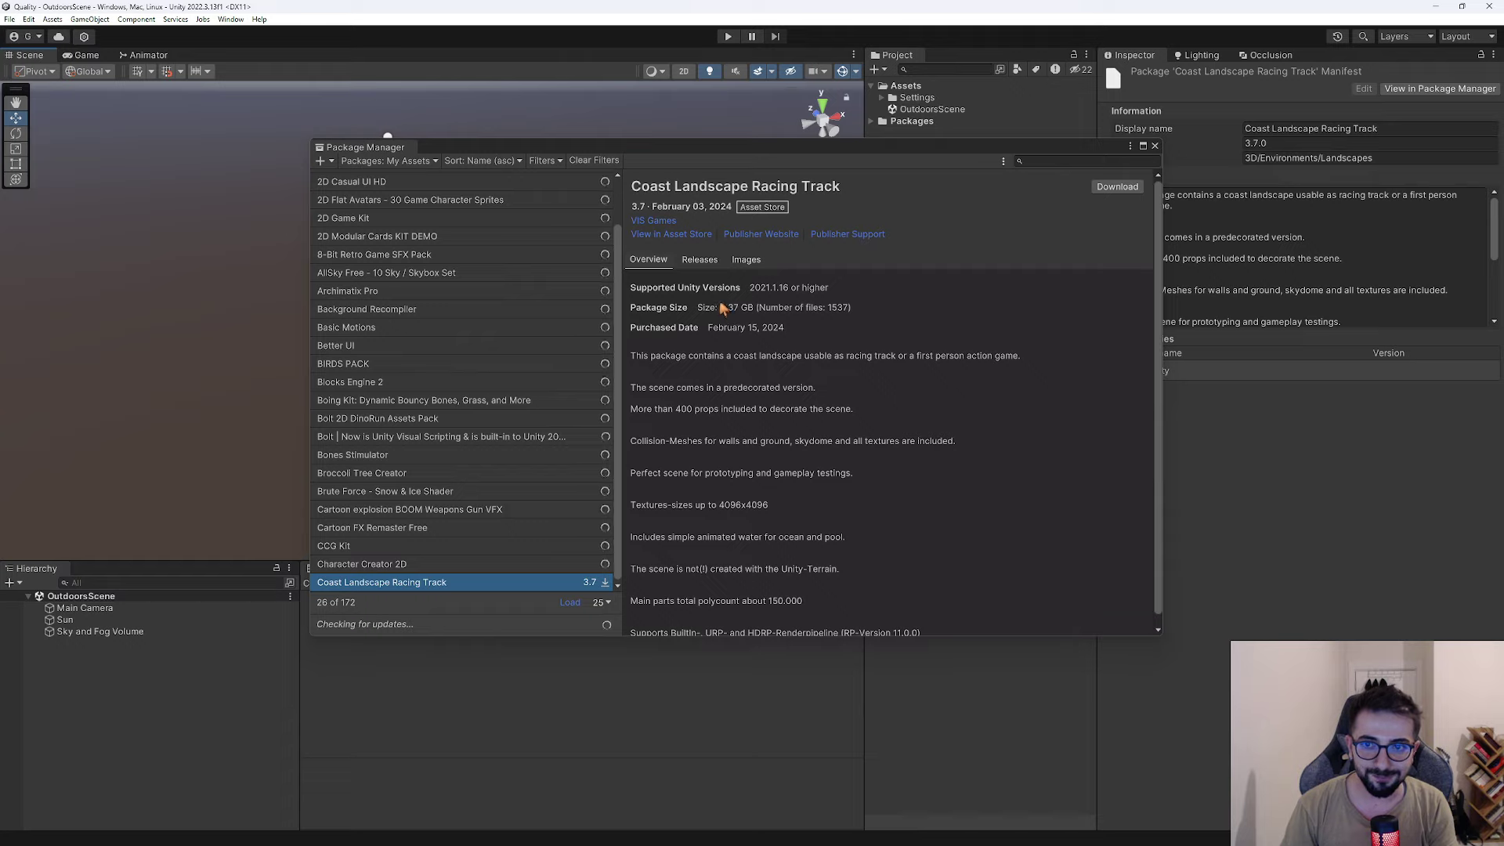
# Download the Coast Landscape Racing Track package from the Package Manager.
pyautogui.click(1121, 192)
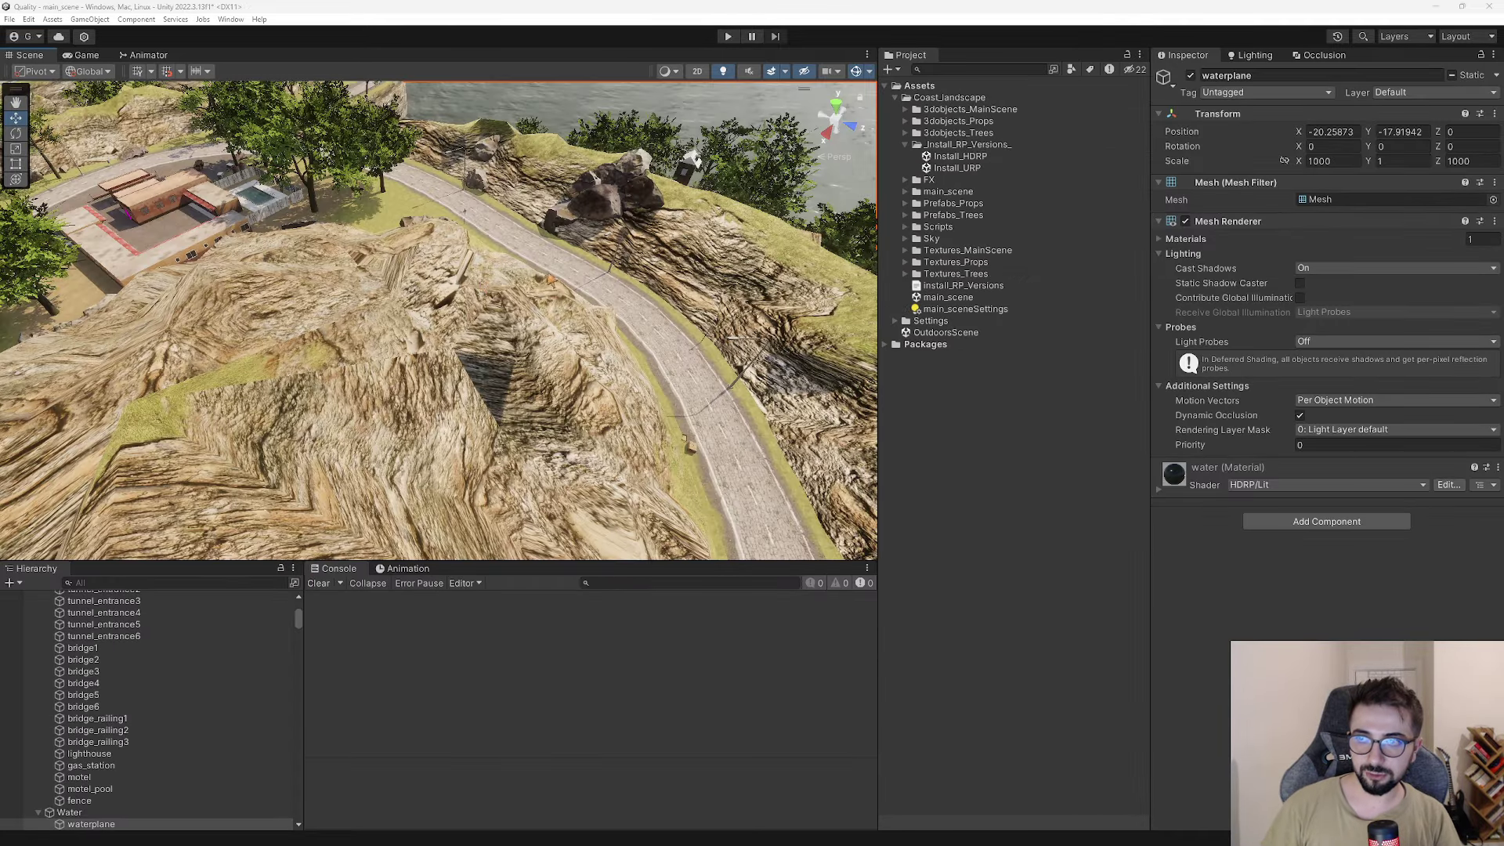
# Orbit and zoom the Scene view around the lighthouse until the whole island and track show.
pyautogui.moveTo(3, 114)
pyautogui.keyDown('alt'); pyautogui.mouseDown()
pyautogui.moveTo(314, 159)
pyautogui.moveTo(641, 287)
pyautogui.moveTo(485, 275)
pyautogui.mouseUp(); pyautogui.keyUp('alt')
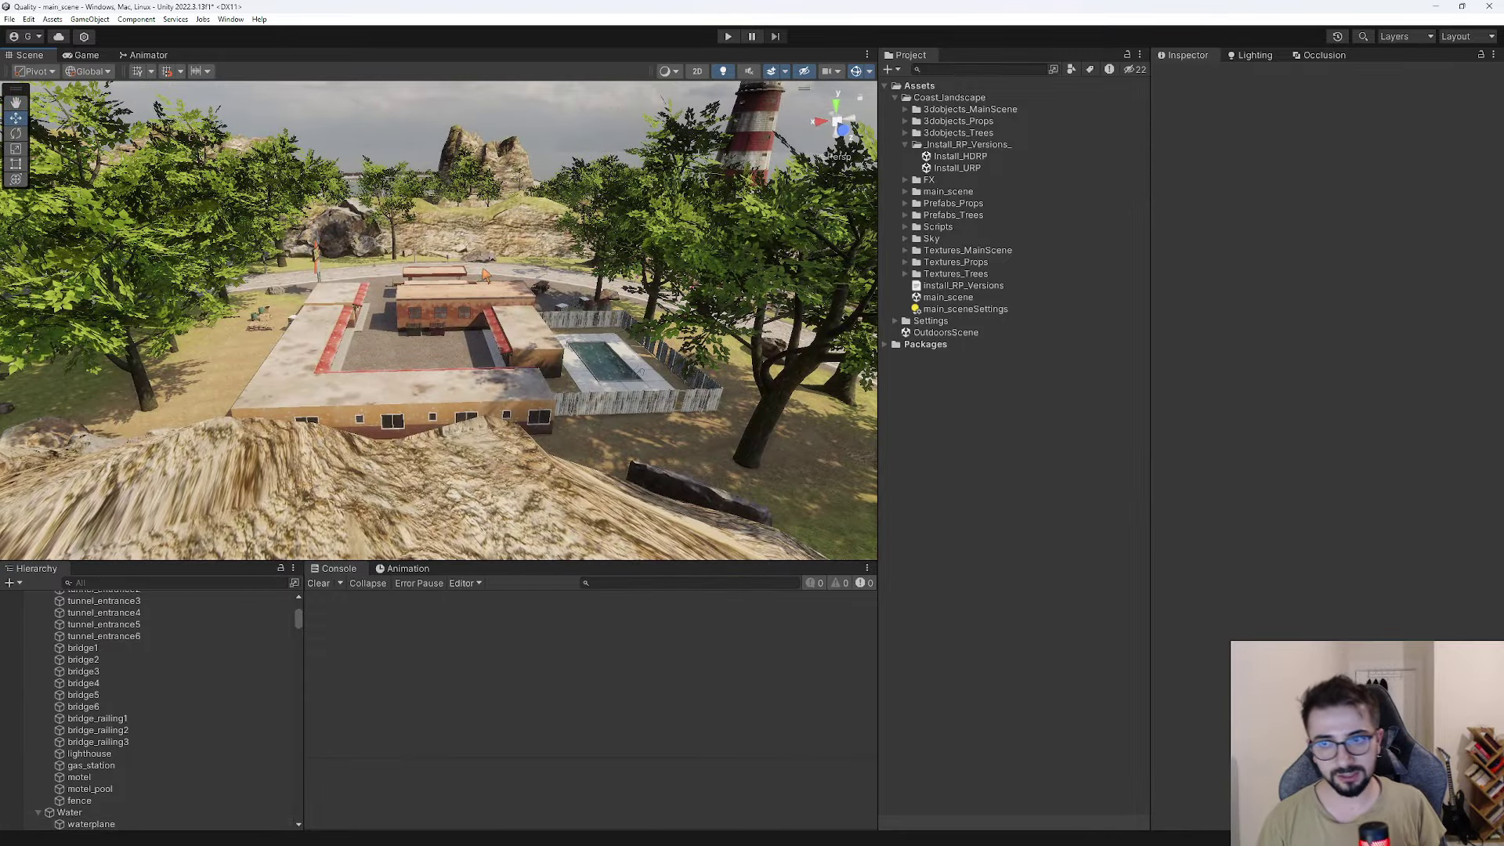
pyautogui.moveTo(485, 274)
pyautogui.keyDown('alt'); pyautogui.mouseDown()
pyautogui.moveTo(589, 238)
pyautogui.moveTo(1424, 236)
pyautogui.moveTo(693, 254)
pyautogui.moveTo(606, 518)
pyautogui.mouseUp(); pyautogui.keyUp('alt')
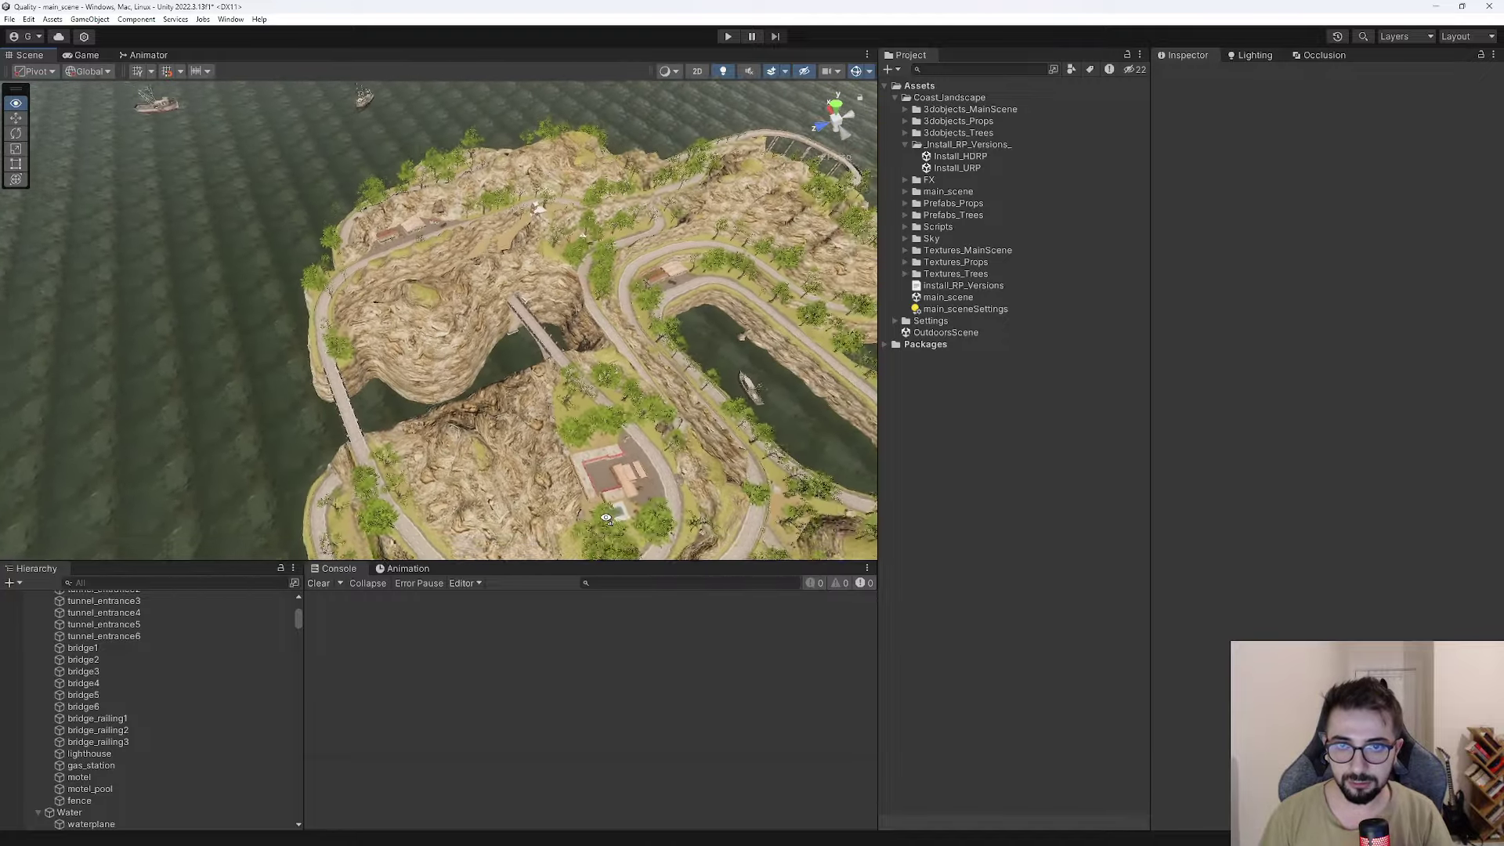
pyautogui.scroll(-5, 605, 518)
pyautogui.keyDown('alt'); pyautogui.moveTo(606, 517); pyautogui.dragTo(875, 284); pyautogui.keyUp('alt')
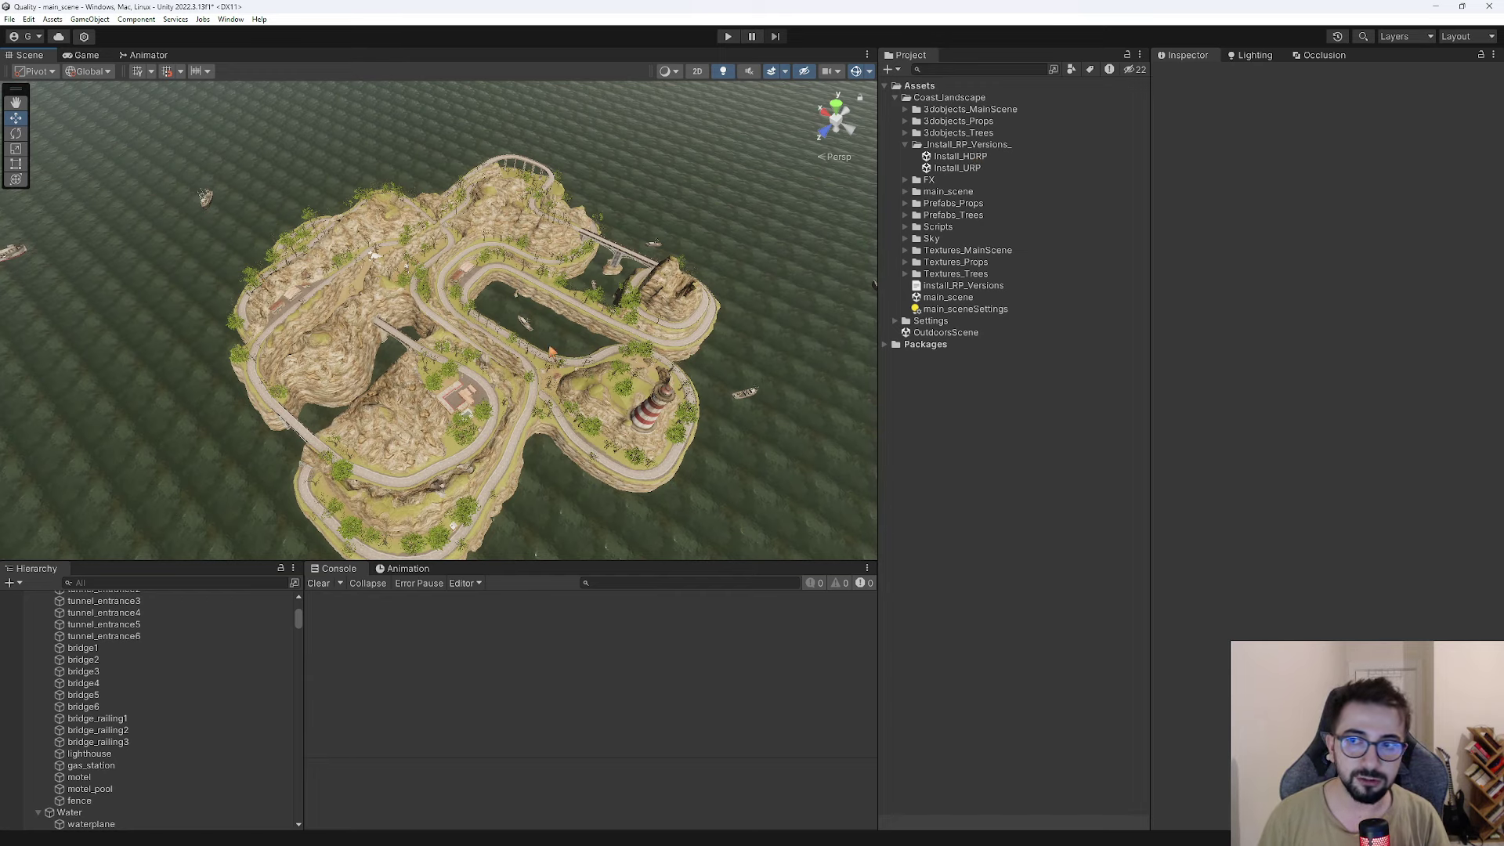
pyautogui.scroll(3, 551, 353)
# Select gas_station, frame it, and fly down to ground level beside the building.
pyautogui.click(465, 349)
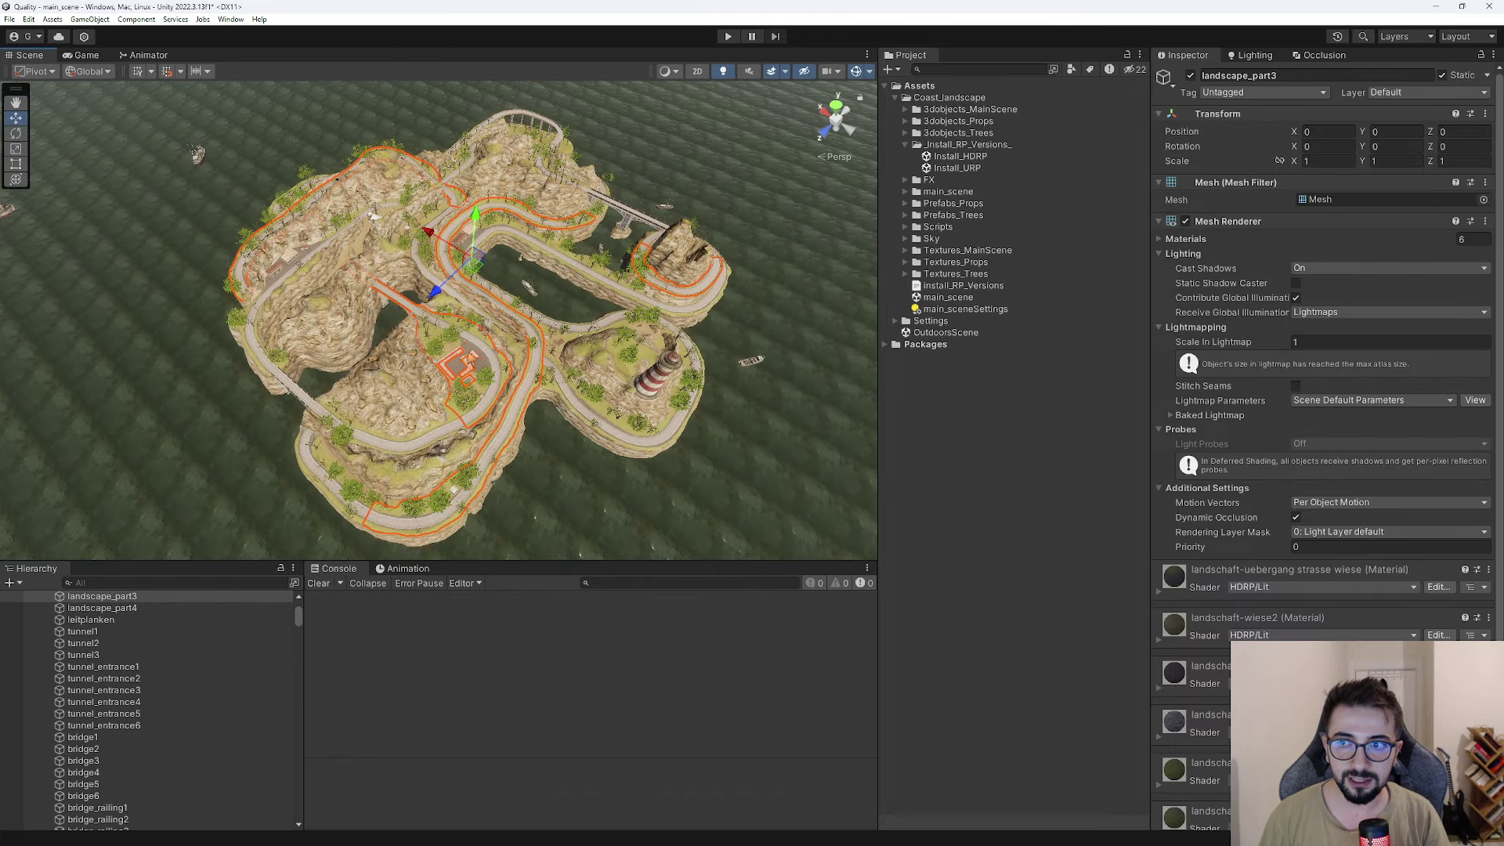
pyautogui.click(470, 364)
pyautogui.press('f')
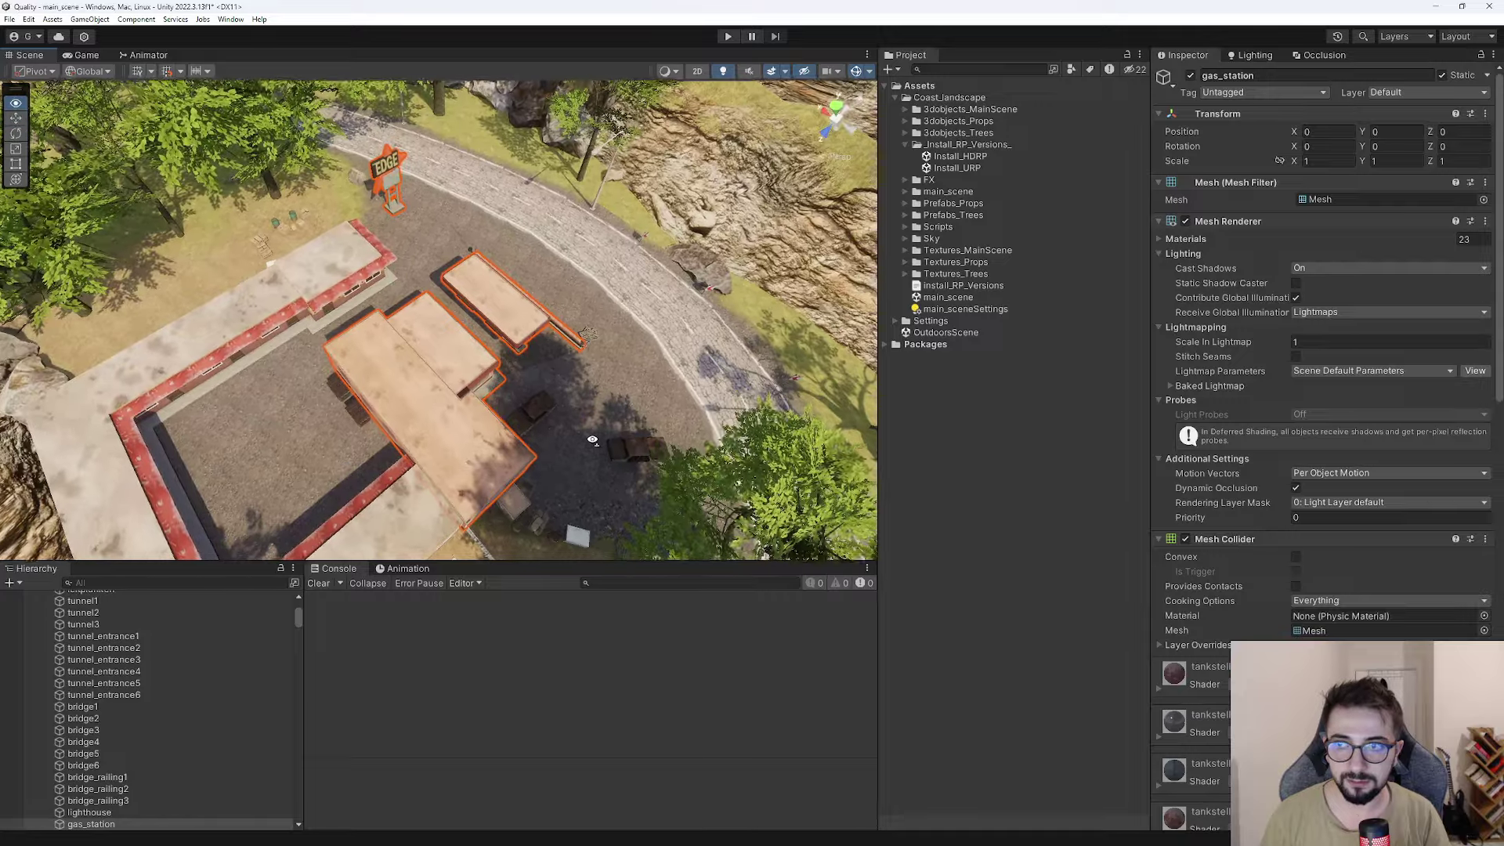
pyautogui.moveTo(593, 440)
pyautogui.mouseDown(button='right')
pyautogui.moveTo(232, 241)
pyautogui.moveTo(284, 332)
pyautogui.mouseUp(button='right')
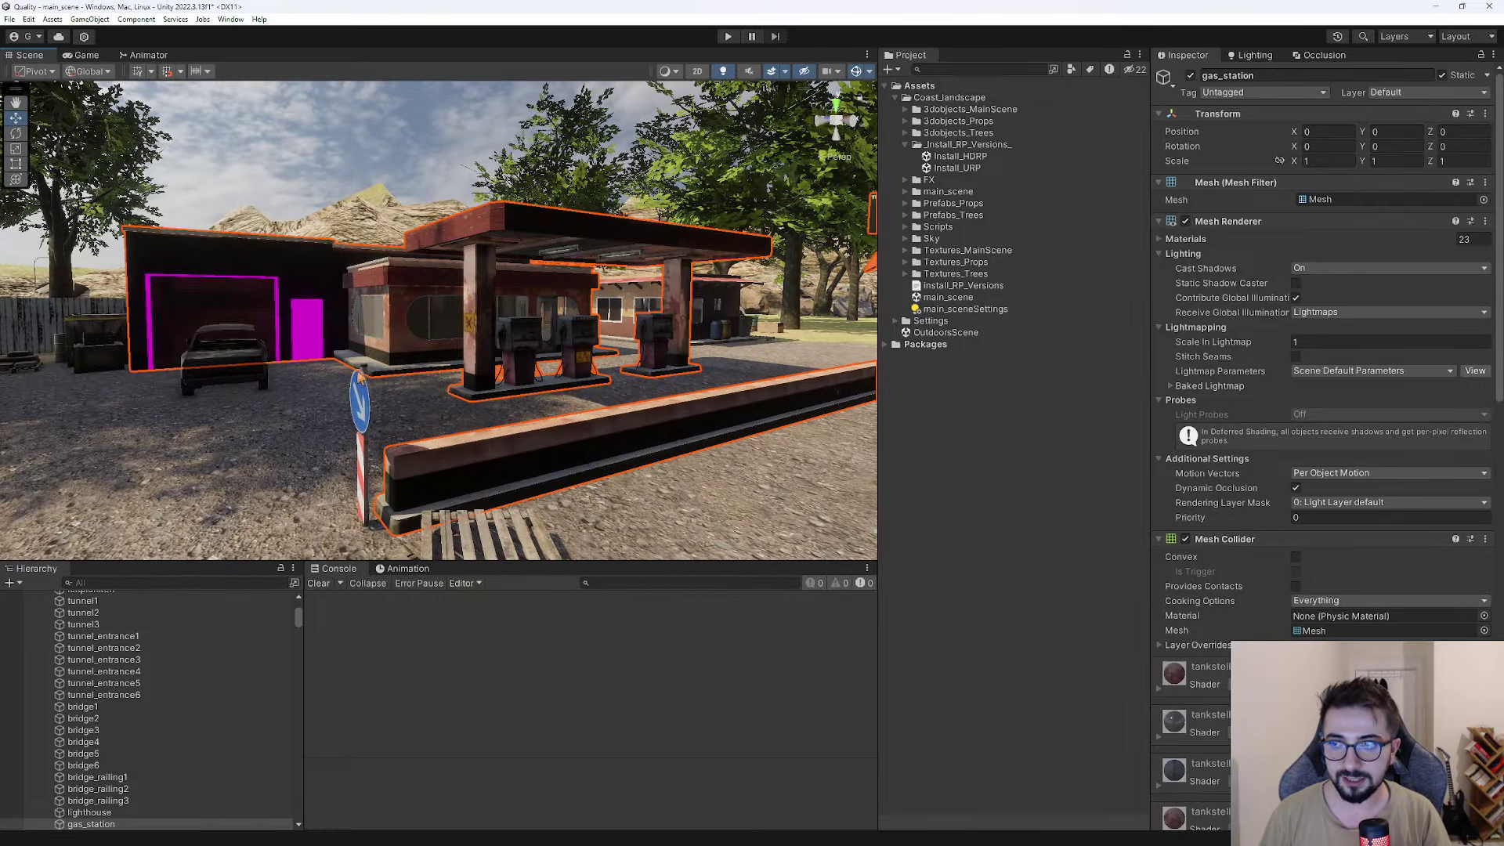
pyautogui.moveTo(443, 338)
pyautogui.mouseDown(button='right')
pyautogui.moveTo(465, 400)
pyautogui.moveTo(454, 392)
pyautogui.mouseUp(button='right')
pyautogui.scroll(-5, 1324, 392)
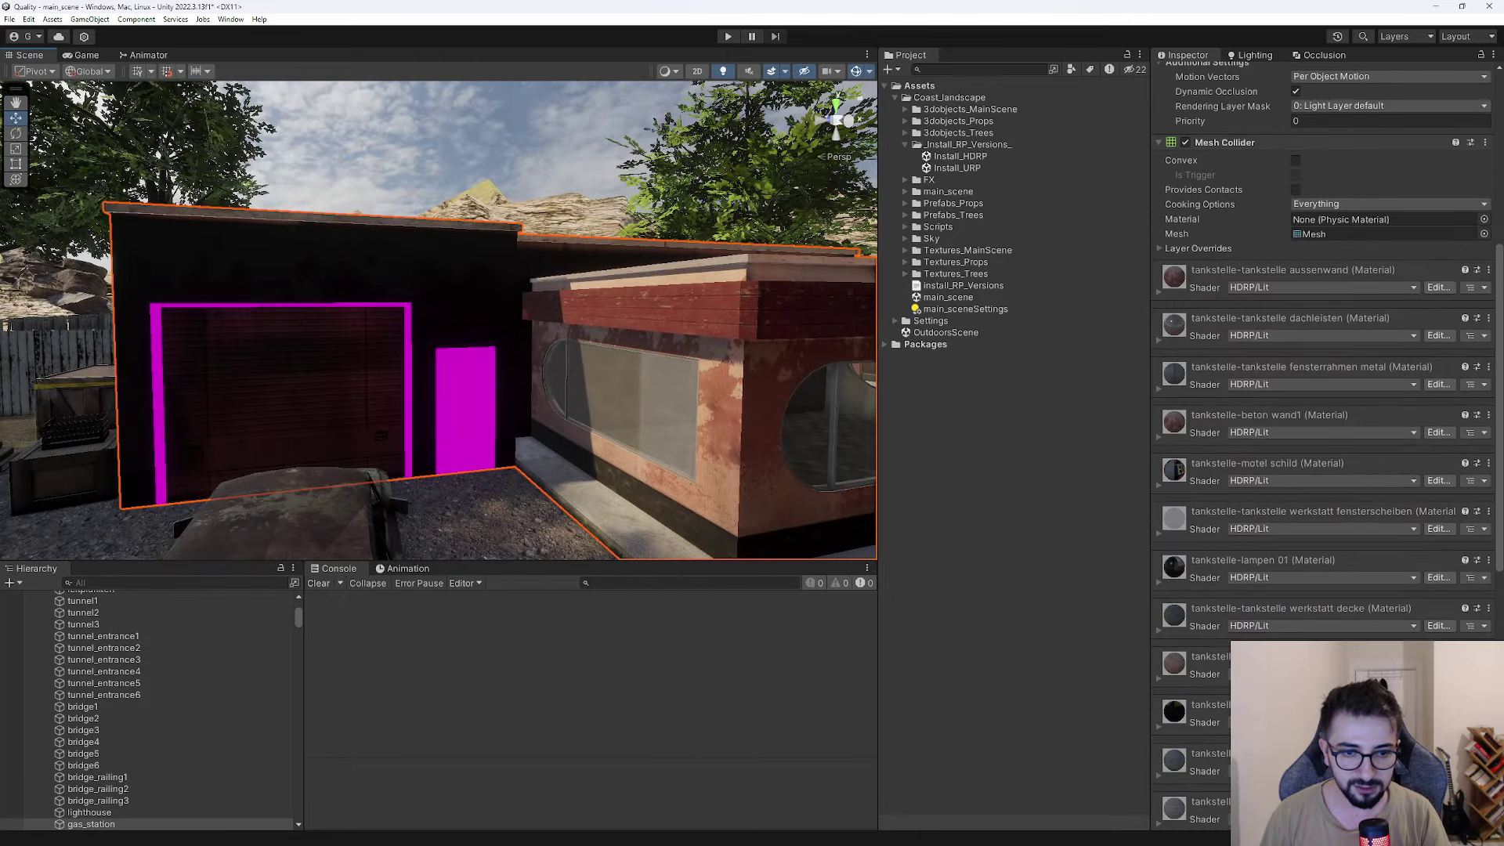
pyautogui.scroll(-5, 1202, 753)
pyautogui.scroll(-5, 1202, 754)
pyautogui.scroll(-5, 1203, 753)
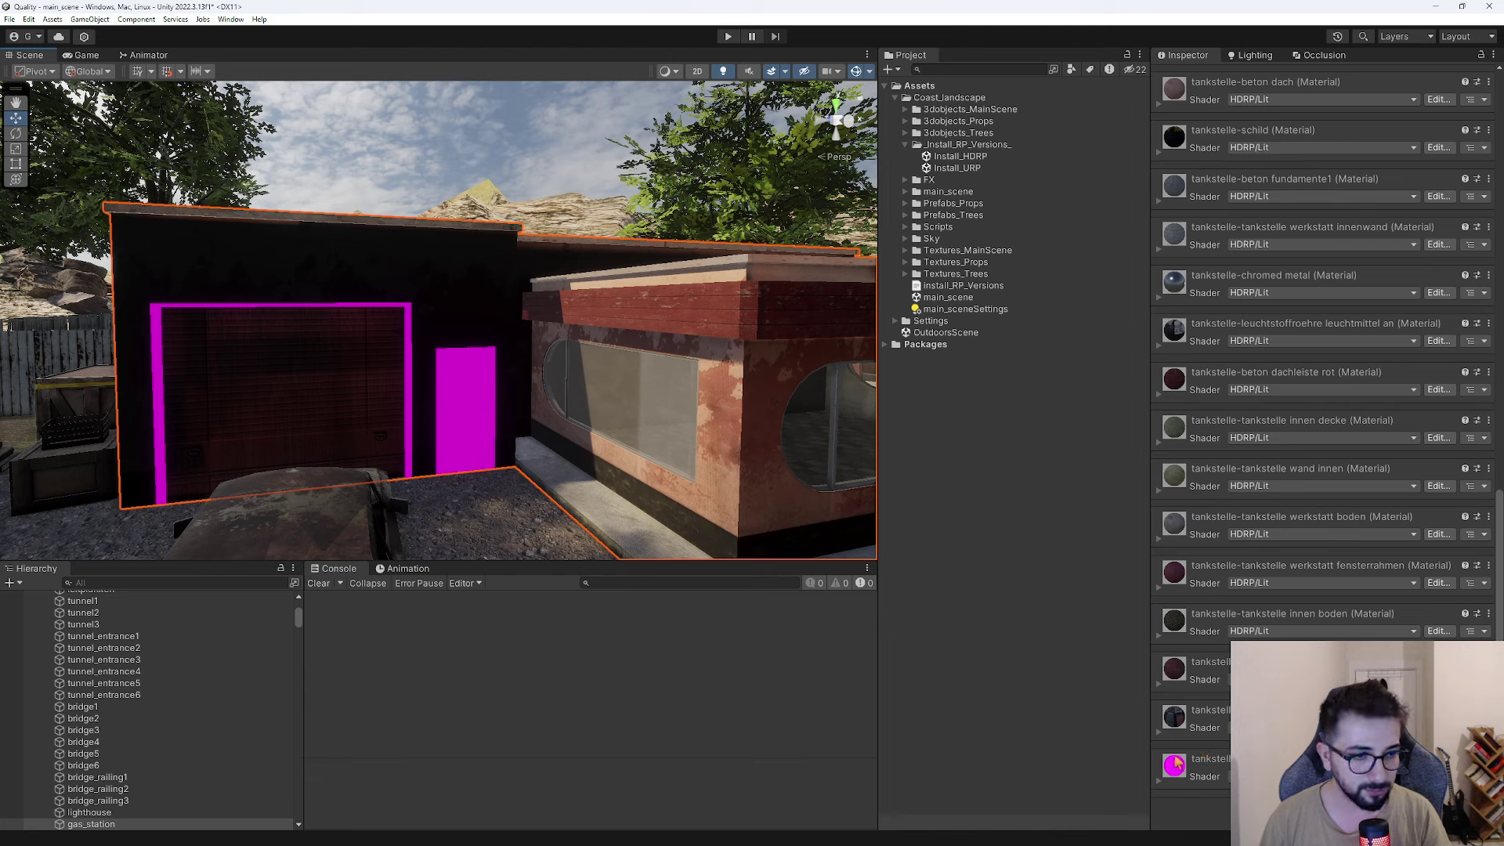
# Locate the magenta 'tankstelle-tankstelle werkstatt türe' material and convert it to HDRP.
pyautogui.rightClick(1175, 764)
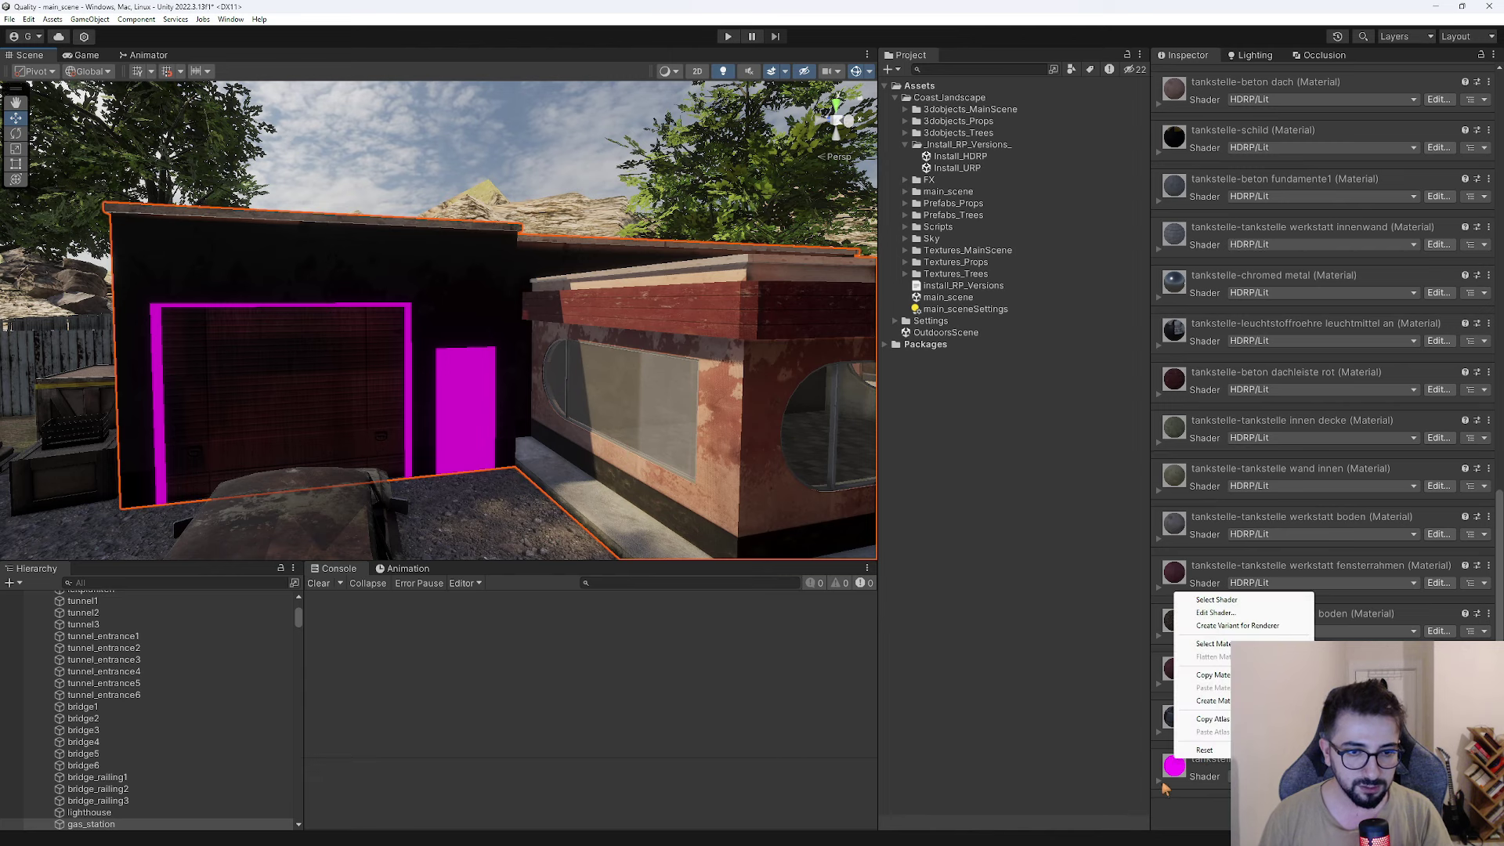
pyautogui.click(1214, 644)
pyautogui.click(1055, 811)
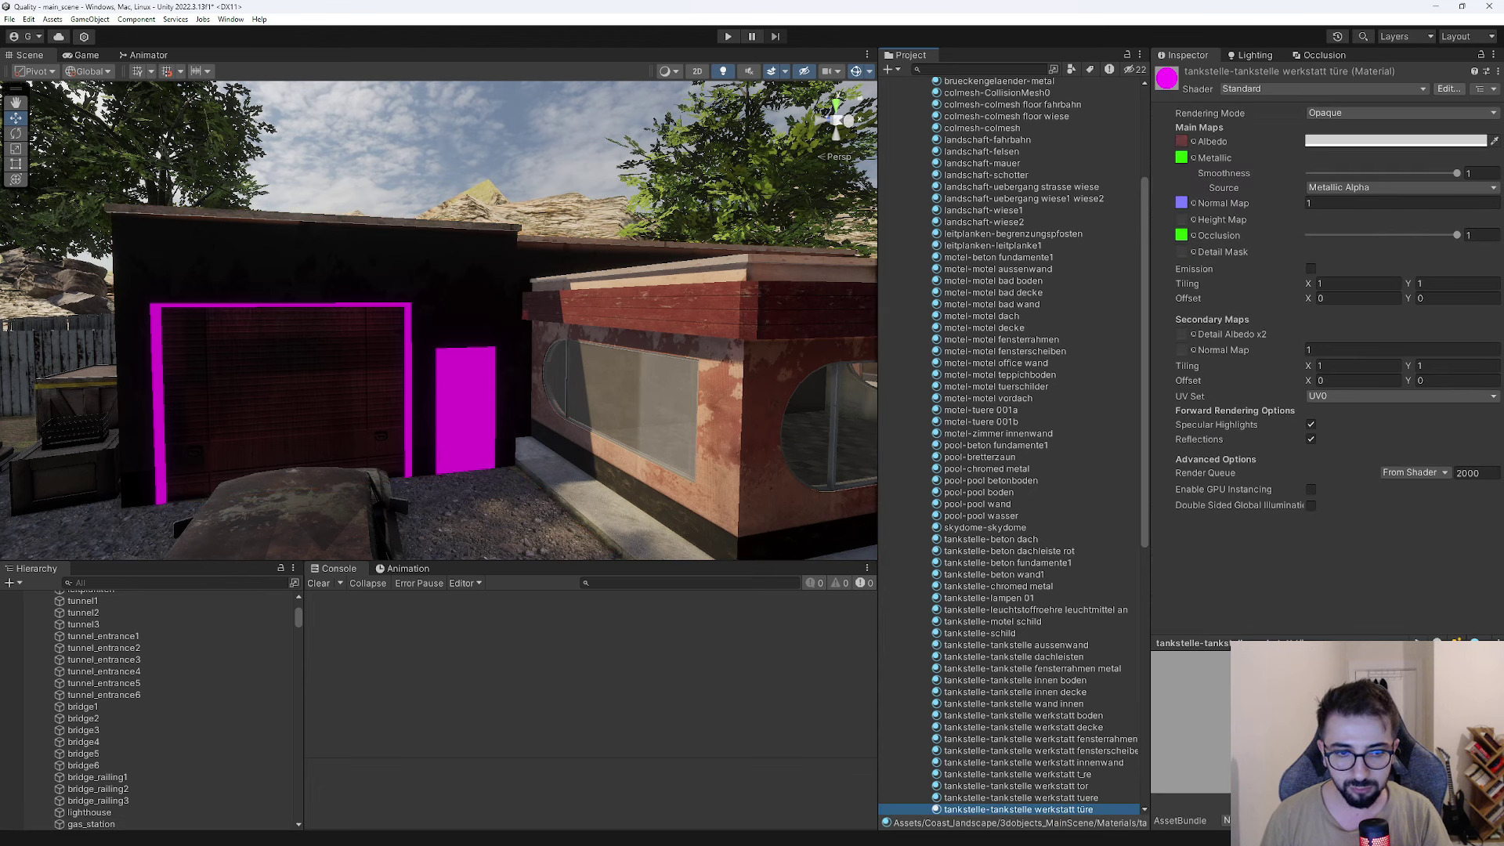
pyautogui.click(28, 19)
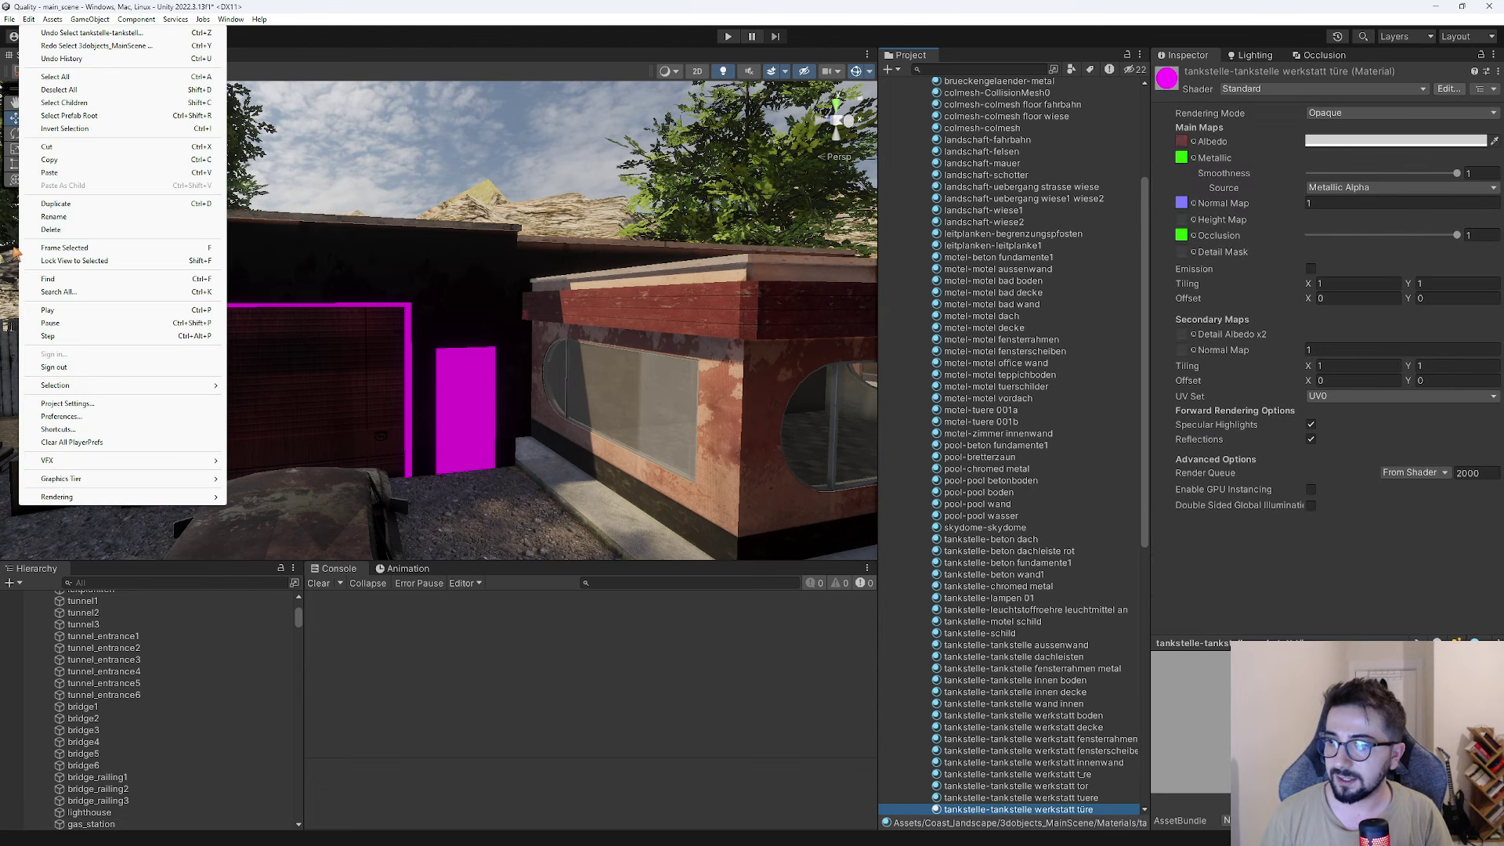
pyautogui.moveTo(69, 501)
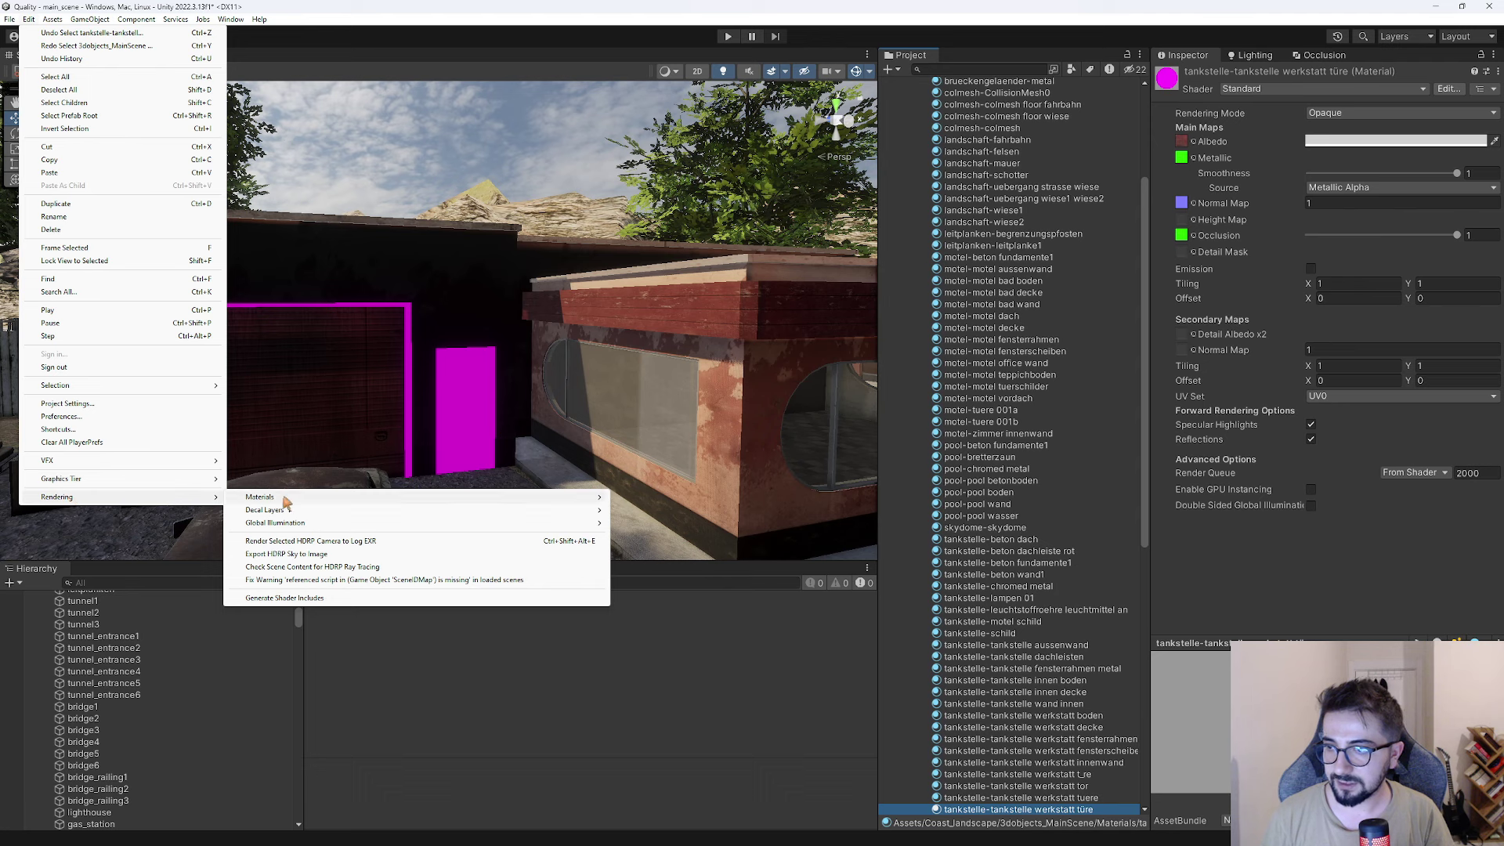
pyautogui.moveTo(266, 498)
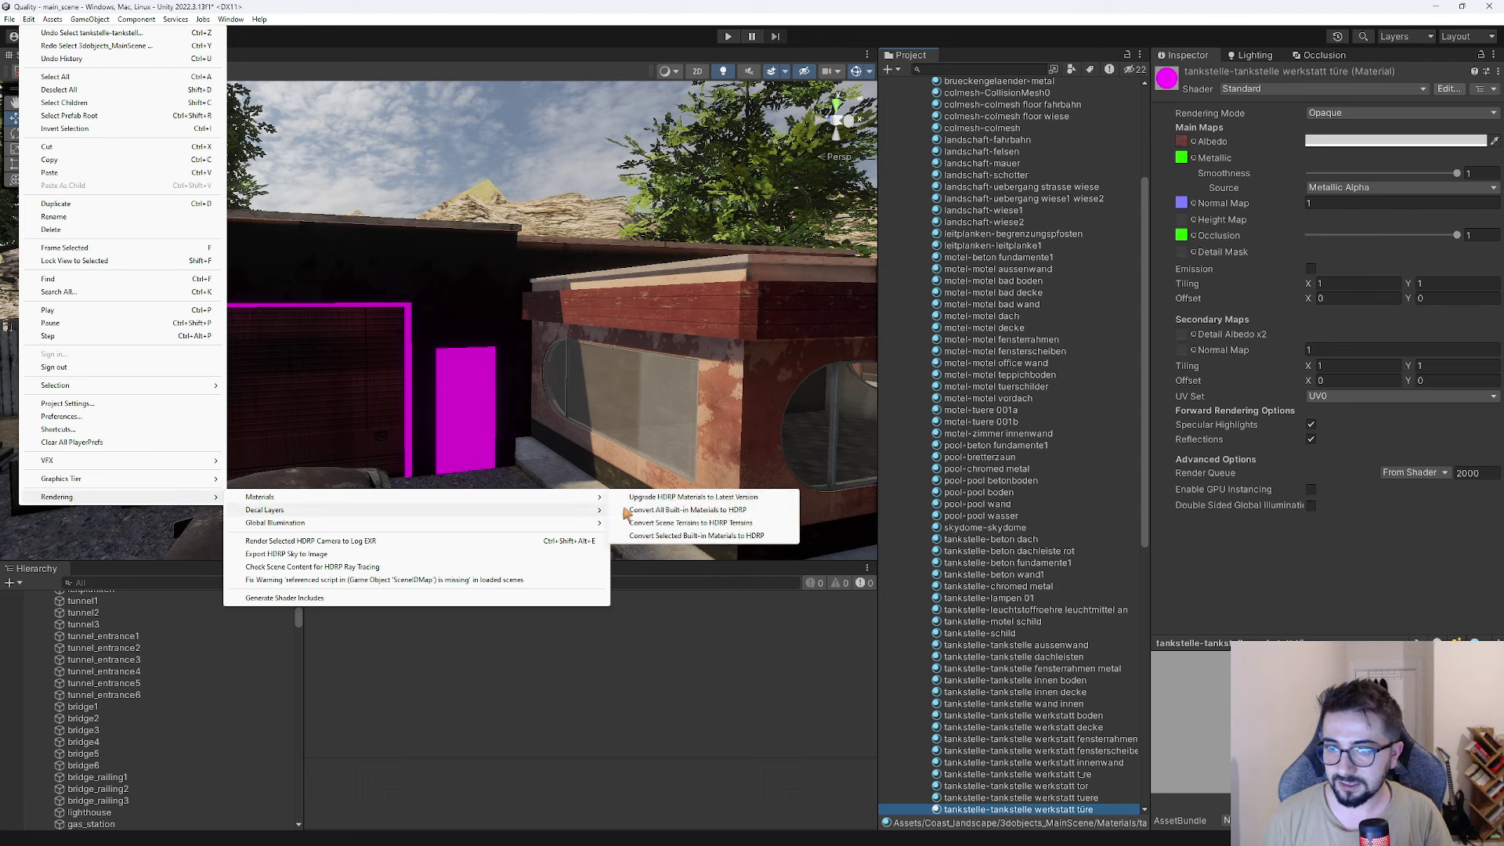
pyautogui.click(695, 536)
pyautogui.click(785, 460)
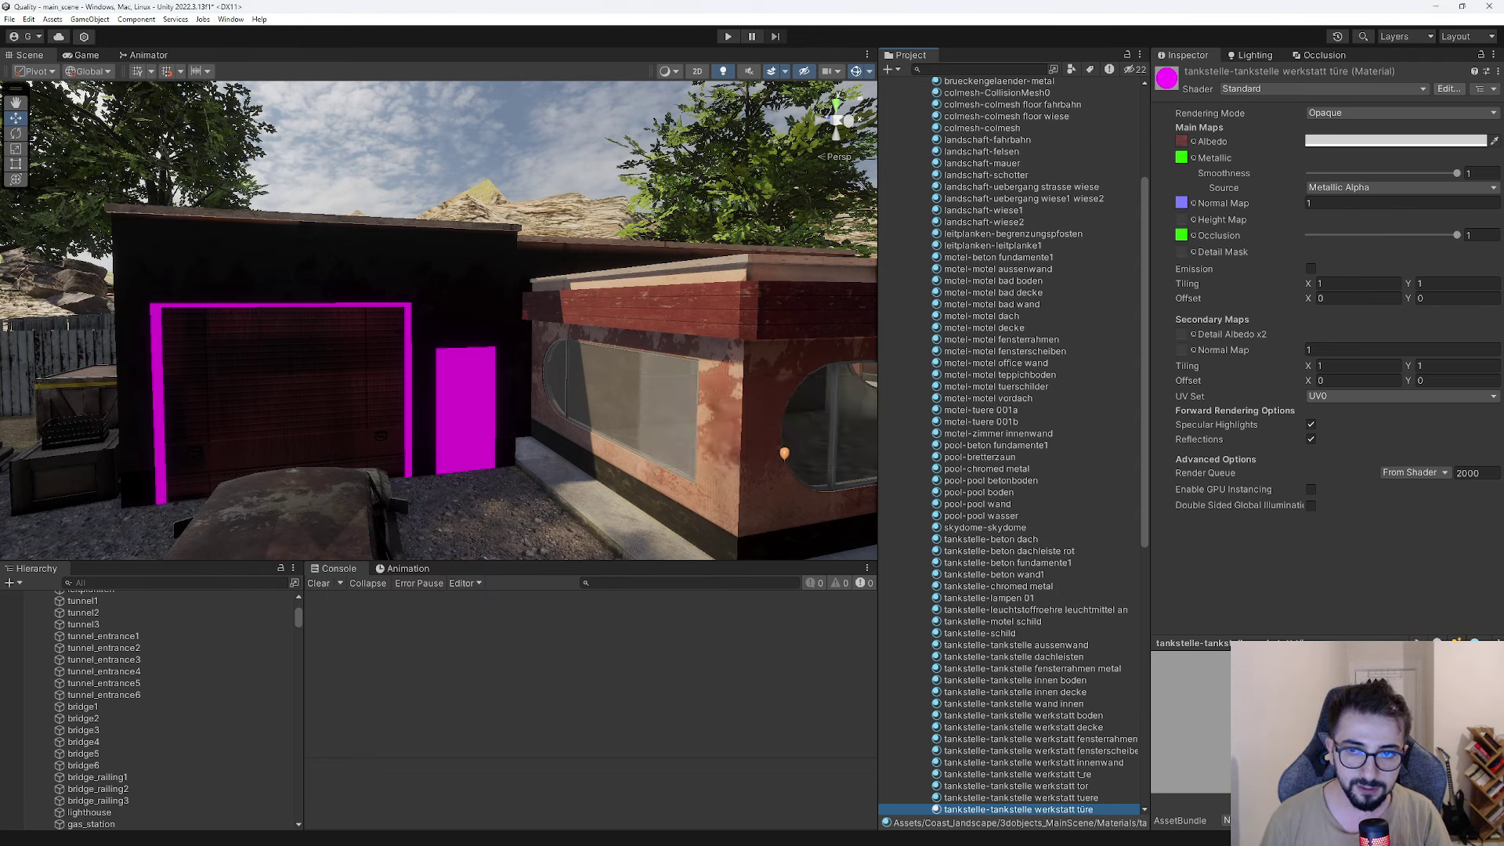
# Fly past the motel pool to the tall dark building_02 and select it.
pyautogui.moveTo(774, 453)
pyautogui.mouseDown(button='right')
pyautogui.moveTo(452, 445)
pyautogui.moveTo(447, 476)
pyautogui.moveTo(502, 462)
pyautogui.mouseUp(button='right')
pyautogui.click(519, 460)
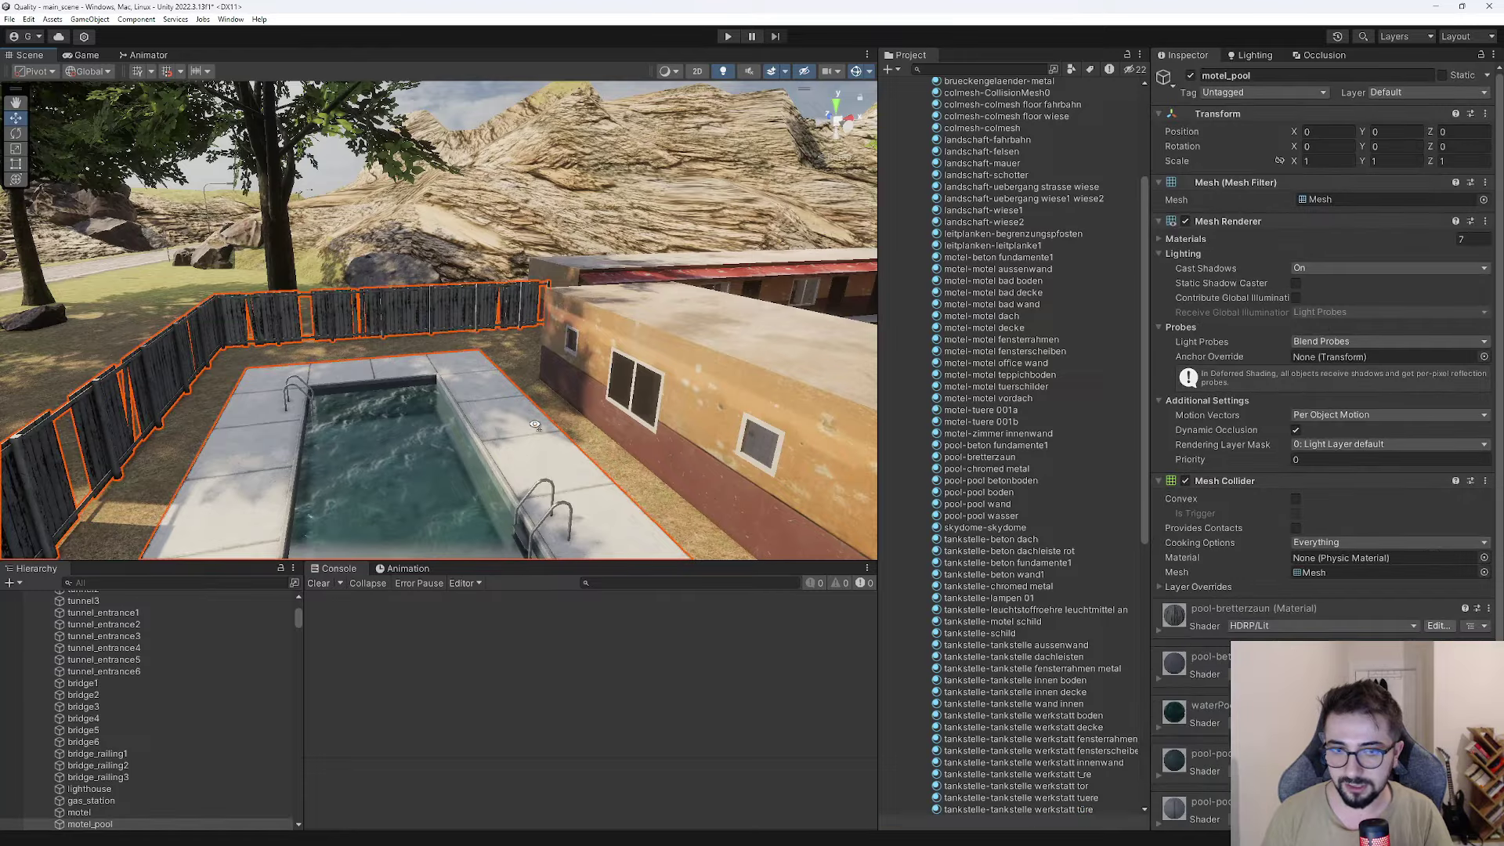
pyautogui.scroll(-3, 1183, 625)
pyautogui.moveTo(694, 431)
pyautogui.mouseDown(button='right')
pyautogui.moveTo(662, 470)
pyautogui.moveTo(1190, 288)
pyautogui.mouseUp(button='right')
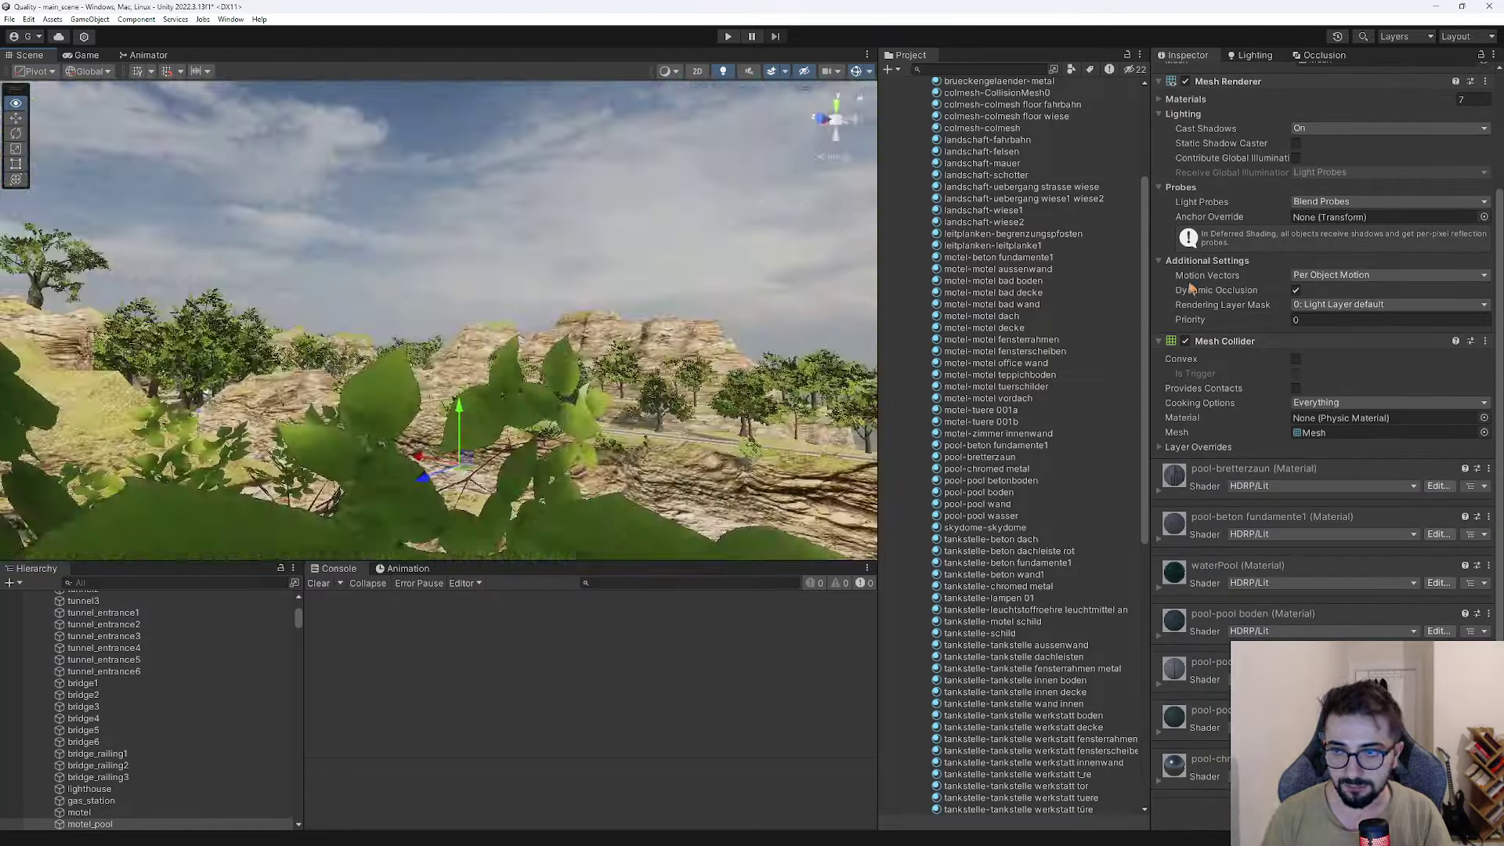
pyautogui.moveTo(439, 329)
pyautogui.mouseDown(button='right')
pyautogui.moveTo(567, 423)
pyautogui.moveTo(740, 467)
pyautogui.moveTo(657, 456)
pyautogui.moveTo(554, 384)
pyautogui.mouseUp(button='right')
pyautogui.click(563, 441)
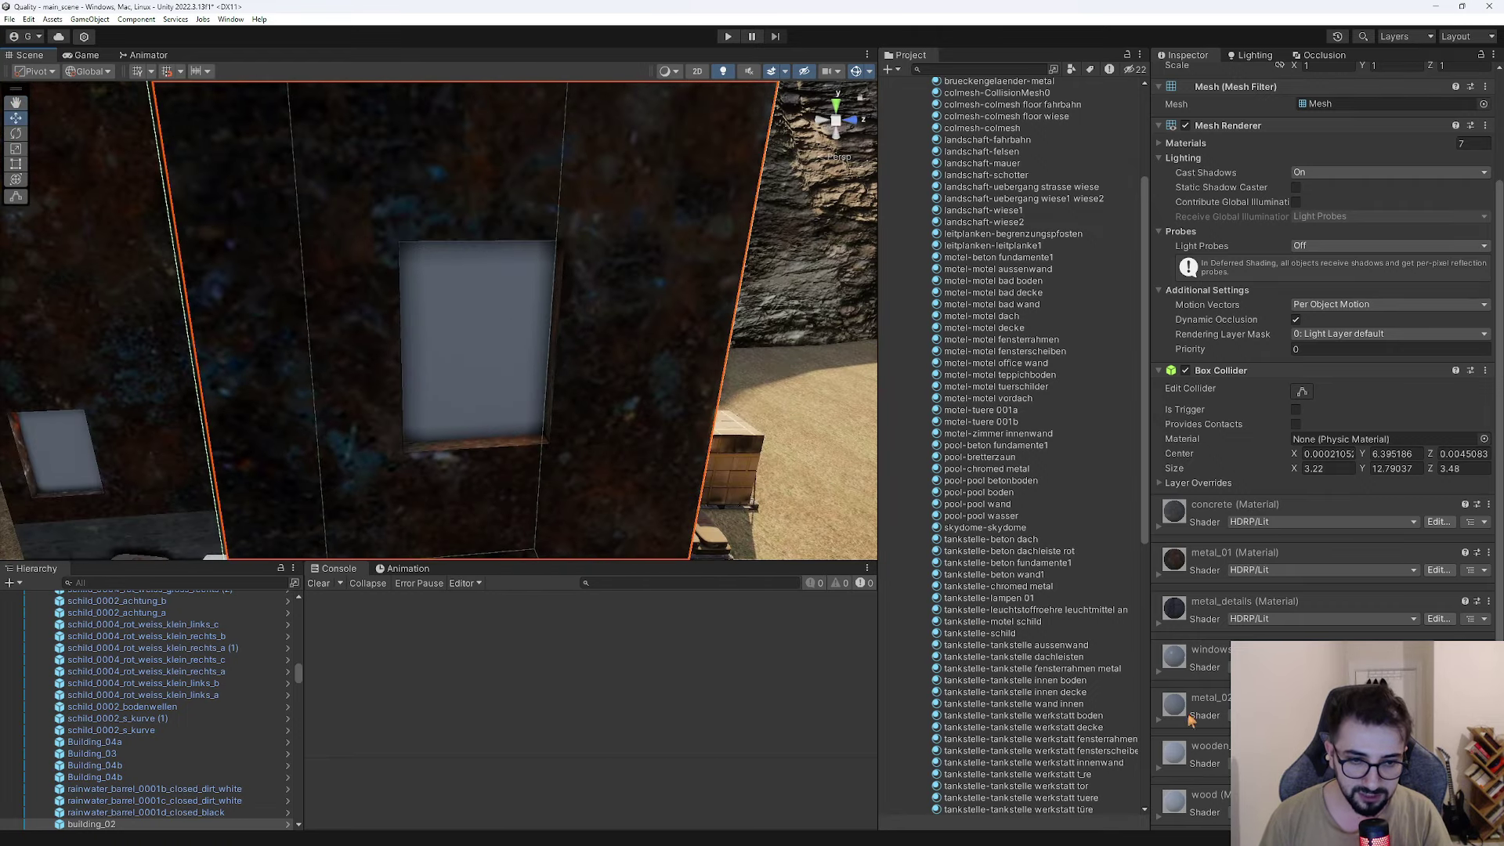
# Locate and select building_02's windows material in the project assets.
pyautogui.scroll(-1, 1182, 660)
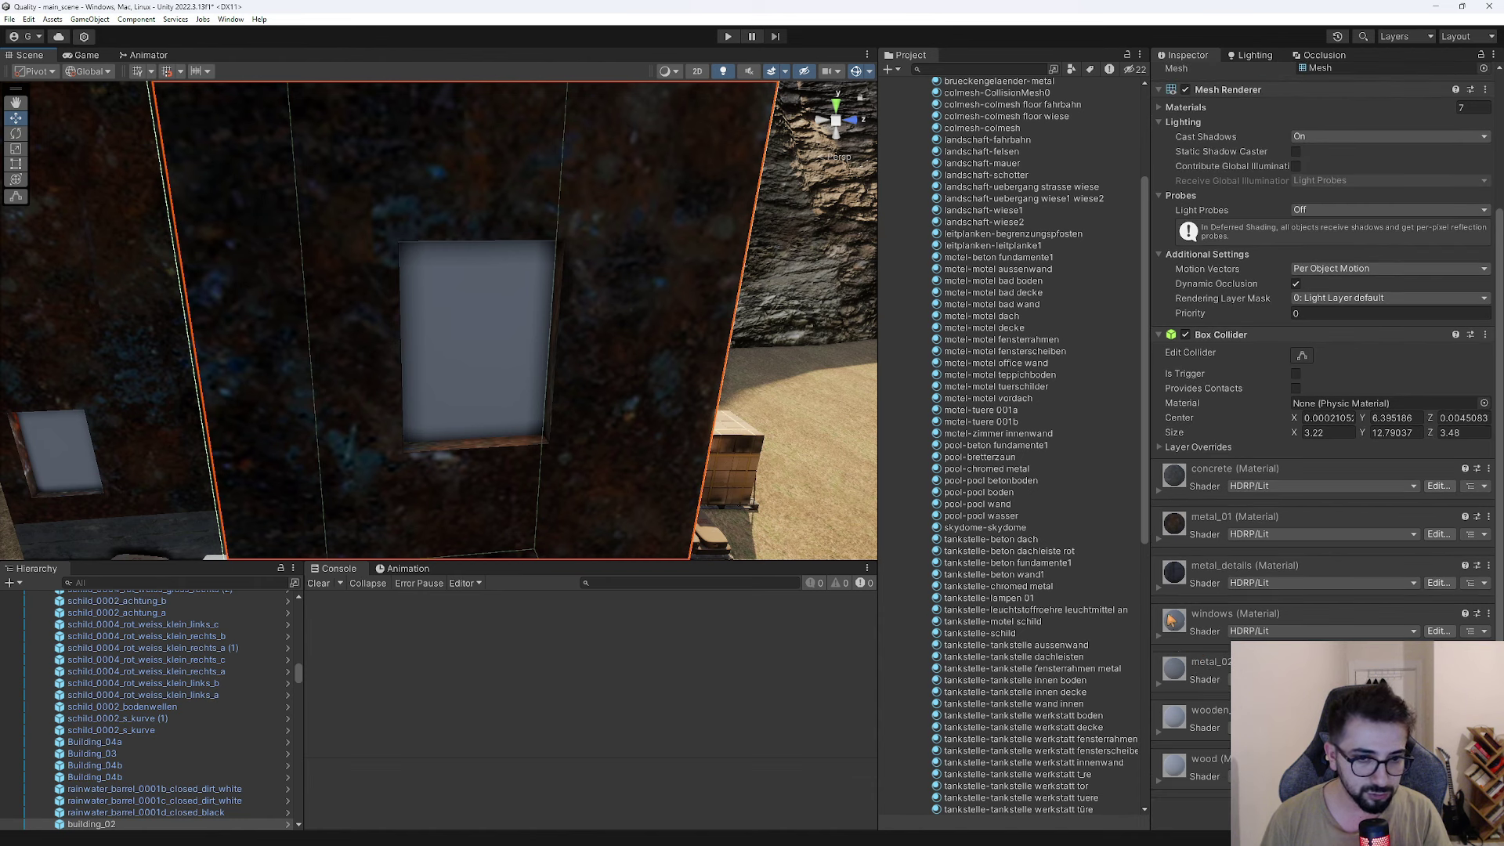
pyautogui.rightClick(1173, 621)
pyautogui.click(1210, 680)
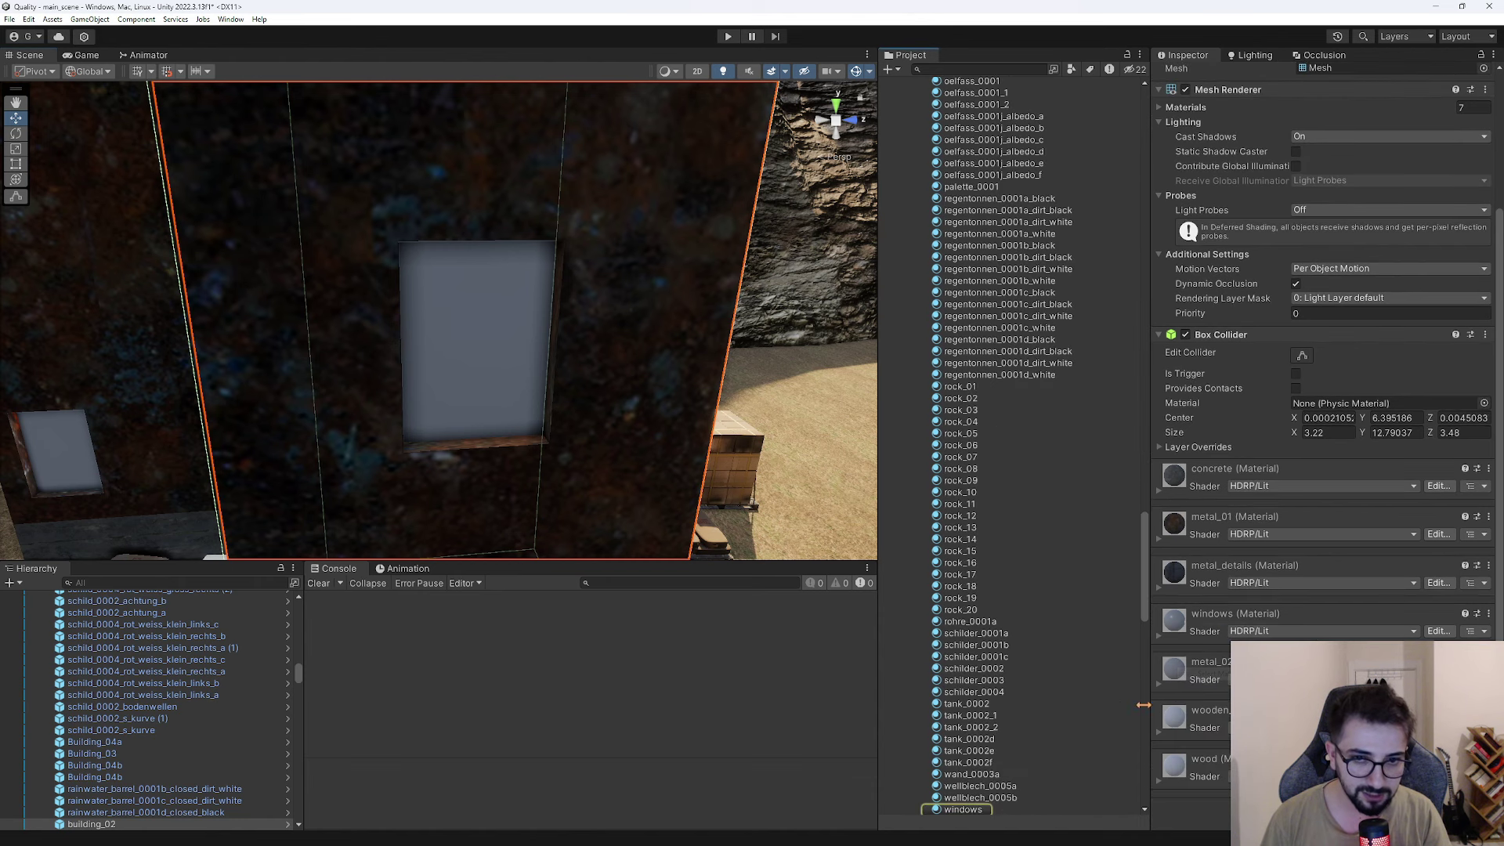
pyautogui.click(983, 810)
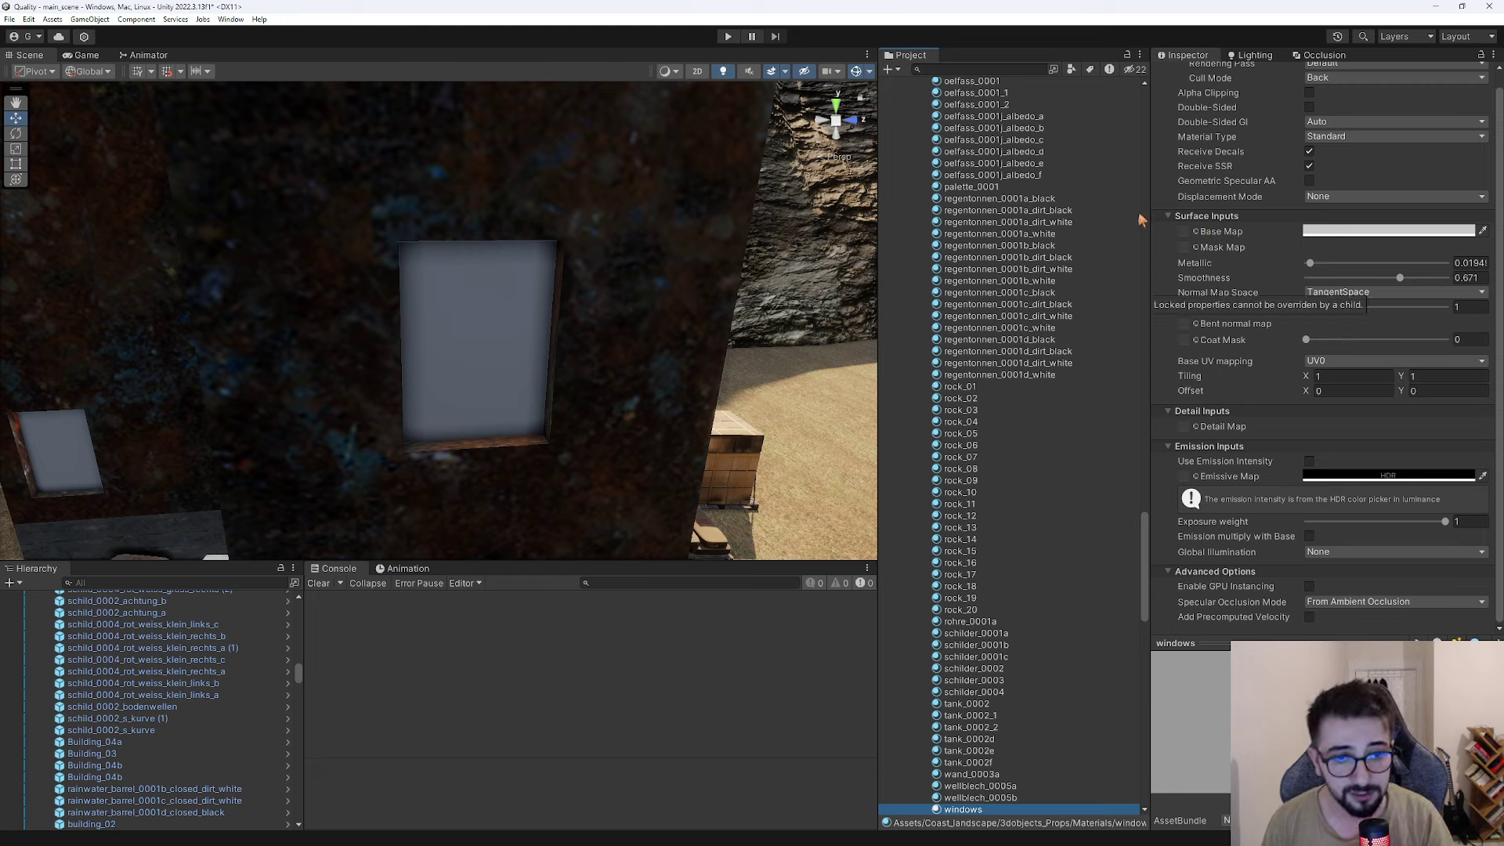
# Open the Base Map texture picker and search it for glass textures.
pyautogui.click(1198, 233)
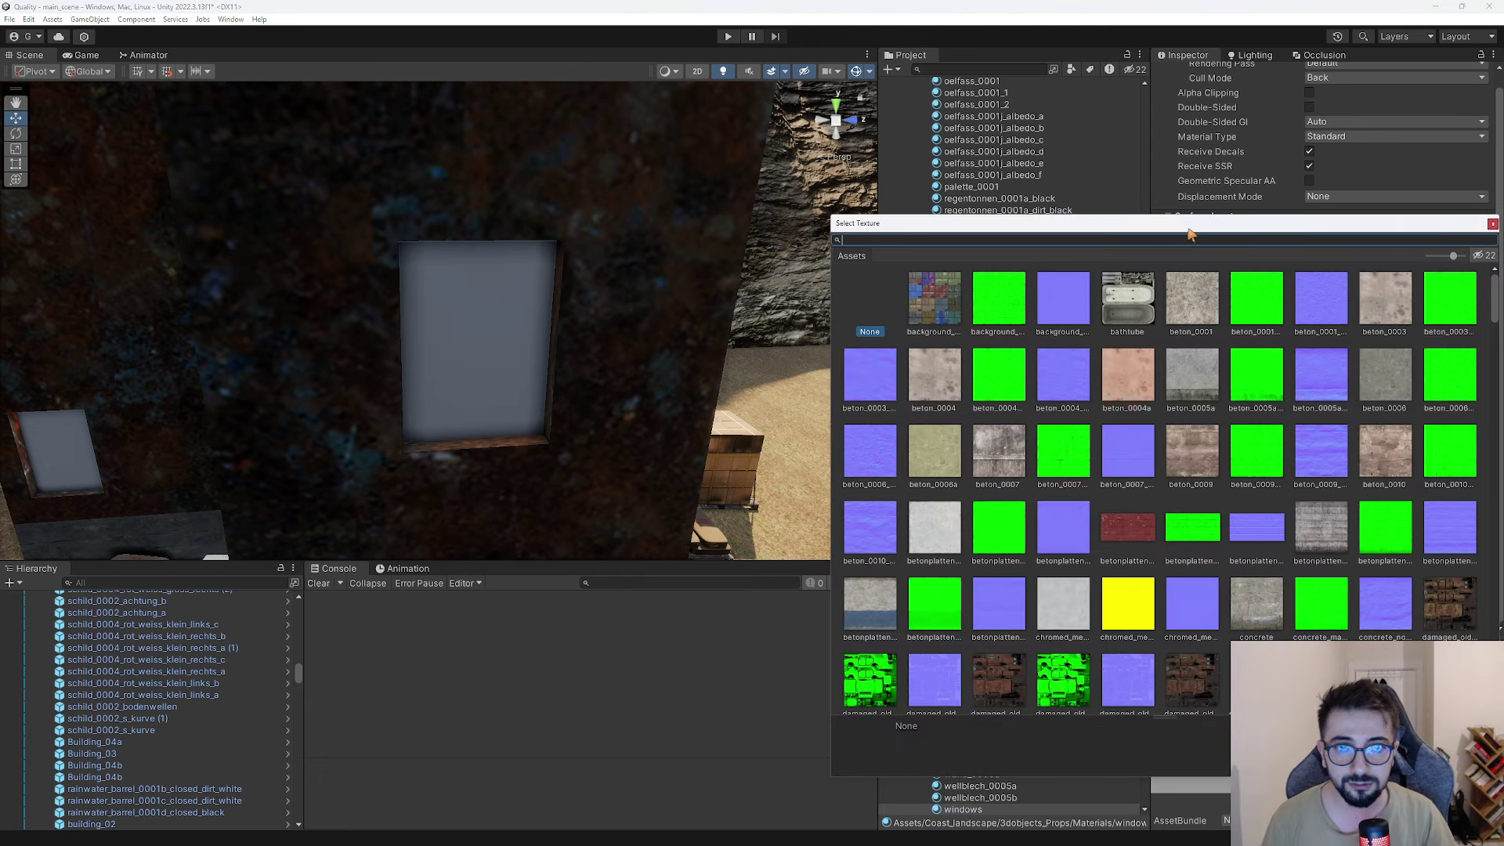
pyautogui.moveTo(1199, 235); pyautogui.dragTo(597, 248)
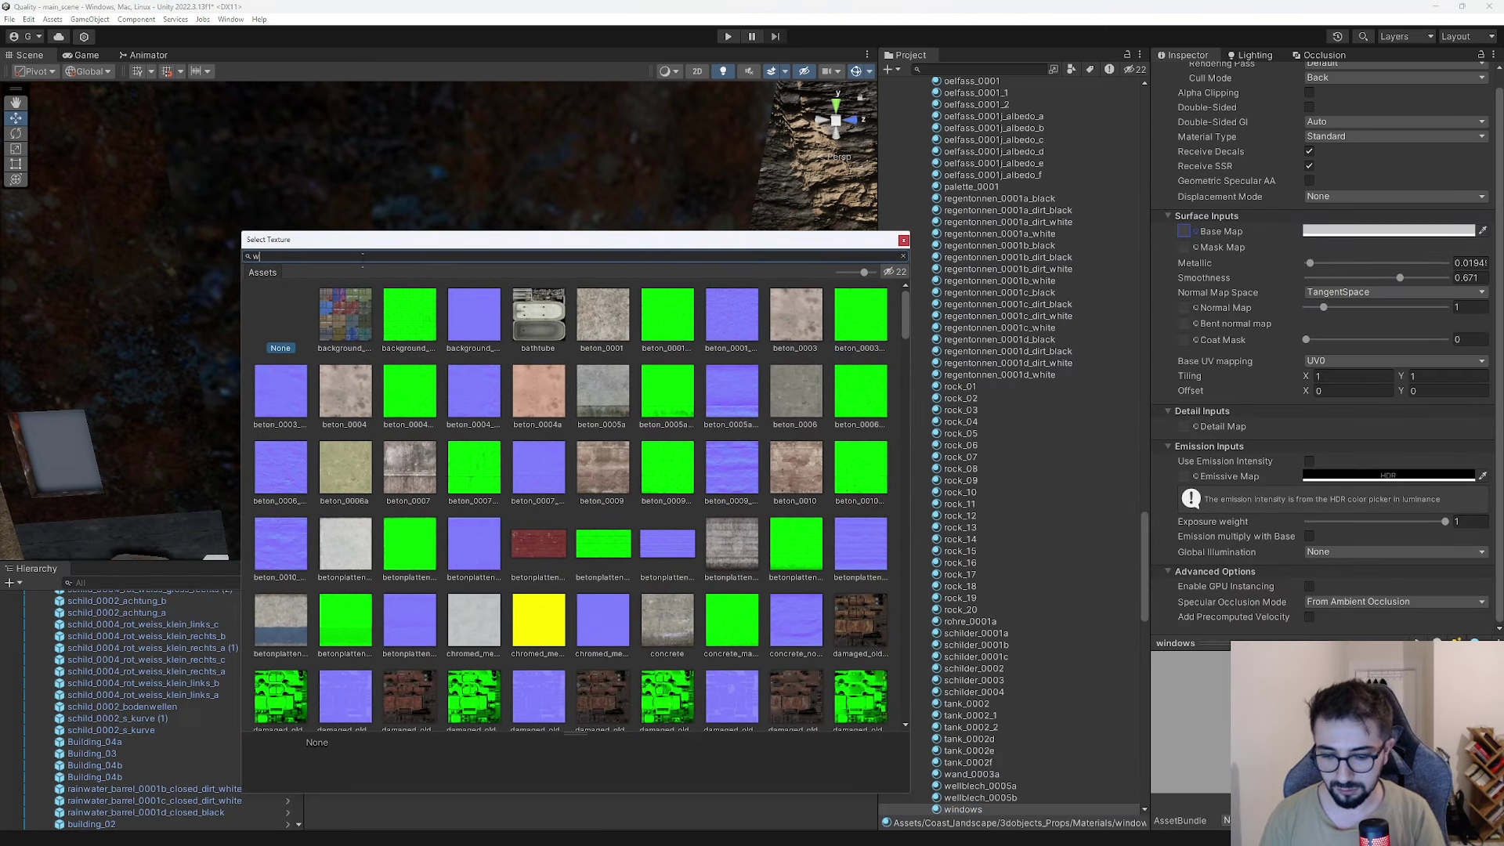
pyautogui.write('window')
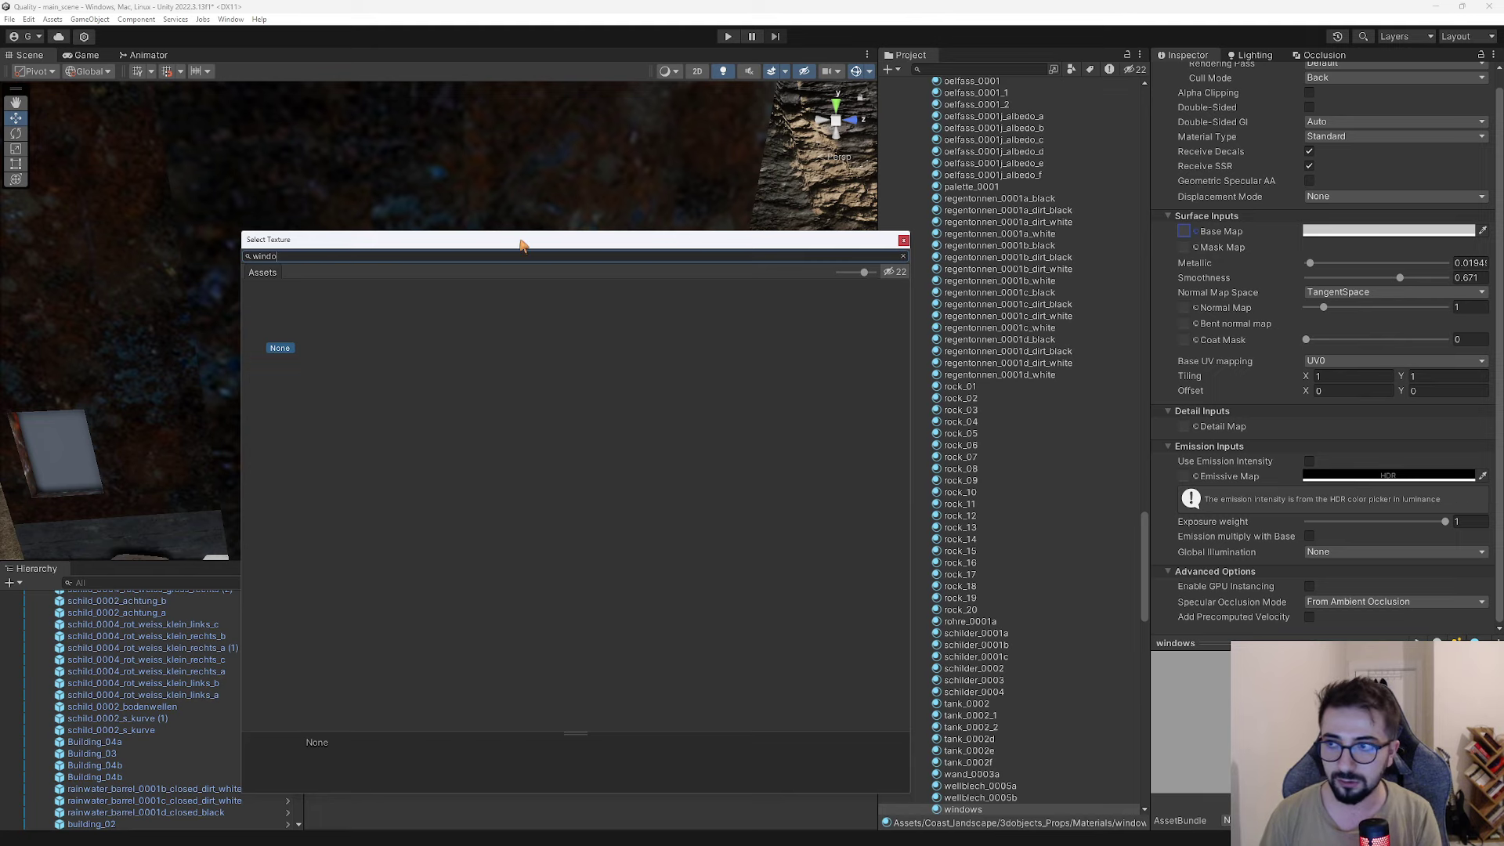
pyautogui.press('BackSpace')
pyautogui.press('BackSpace')
pyautogui.press('BackSpace')
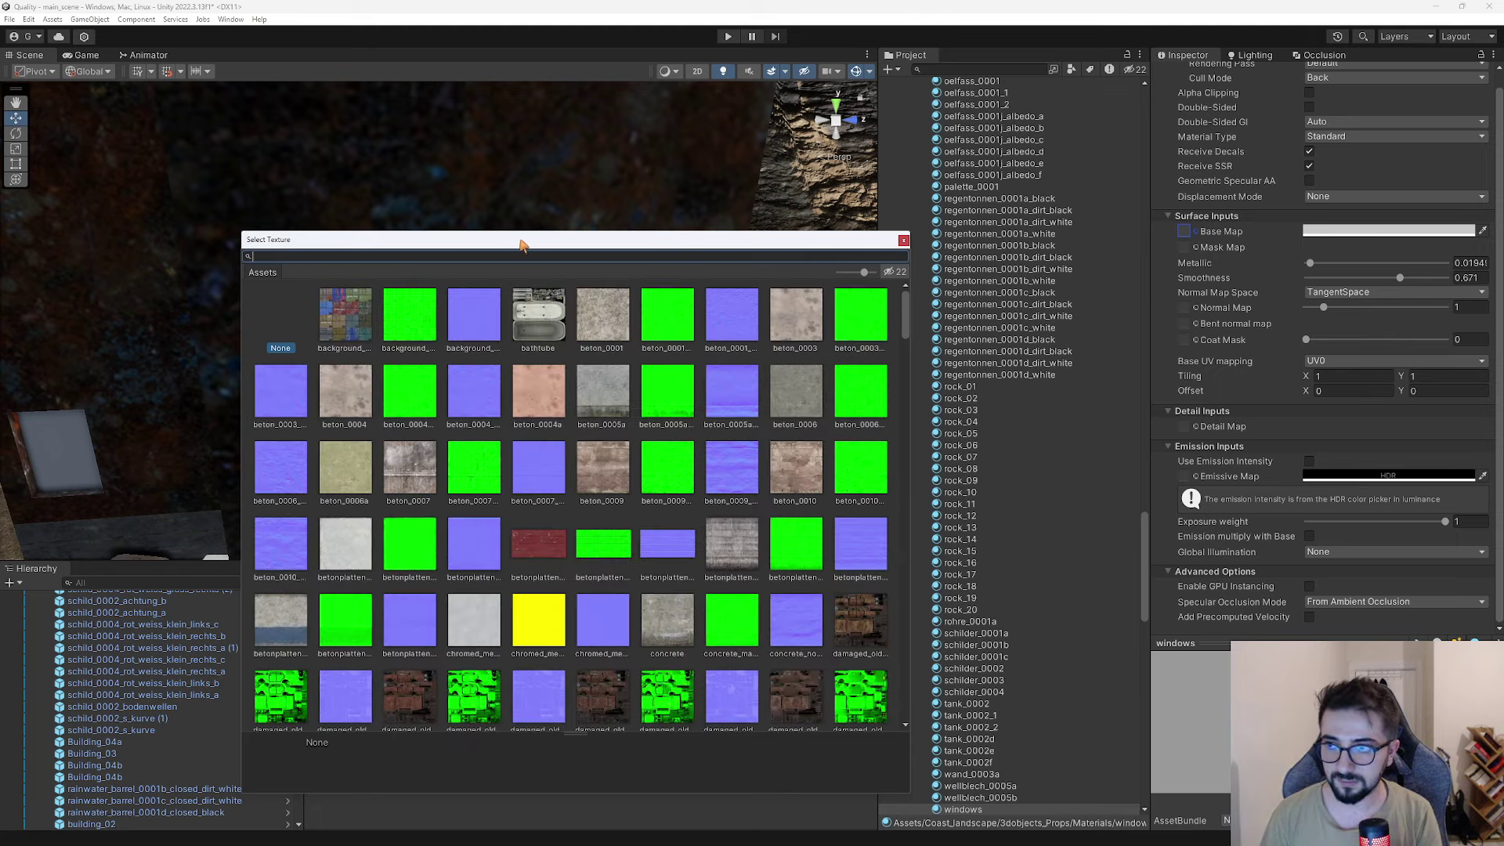
pyautogui.write('glass')
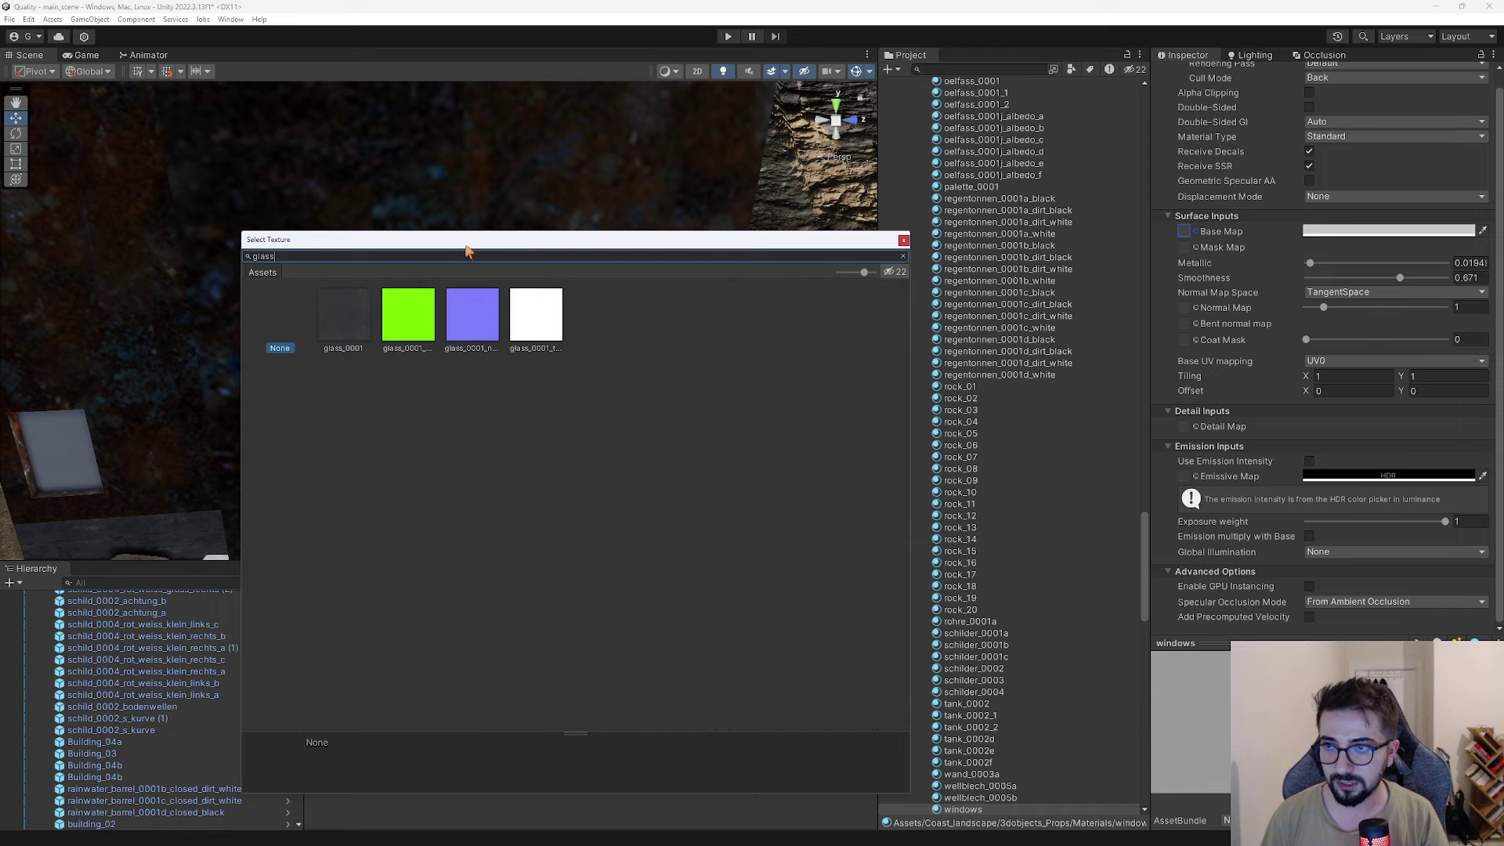
pyautogui.moveTo(466, 251); pyautogui.dragTo(841, 278)
# Compare the glass textures and settle on glass_0001 as the Base Map.
pyautogui.click(734, 365)
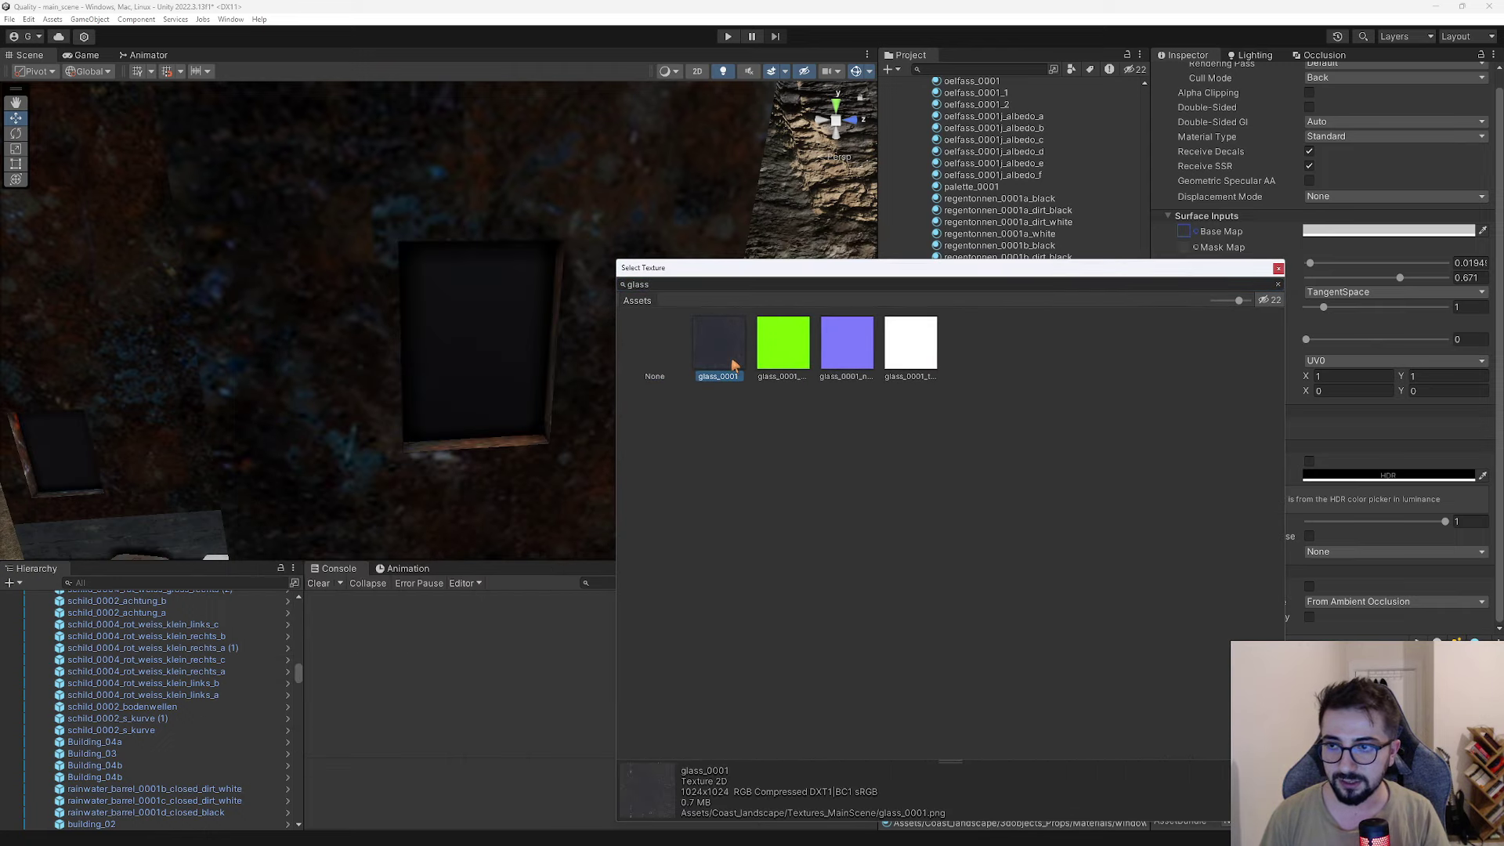
pyautogui.click(775, 357)
pyautogui.click(727, 356)
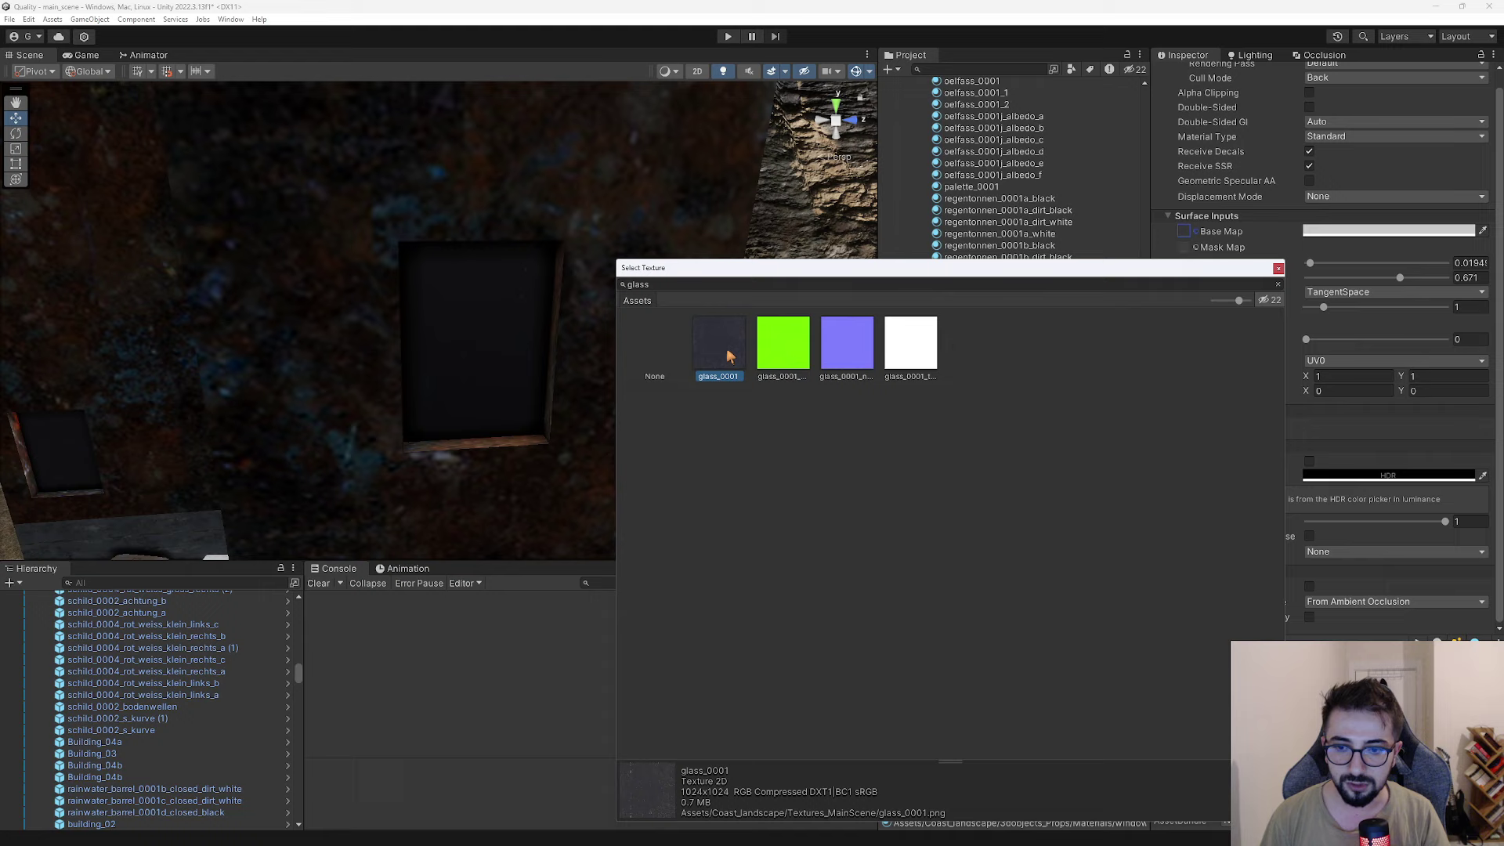
pyautogui.click(791, 369)
pyautogui.click(865, 365)
pyautogui.click(929, 370)
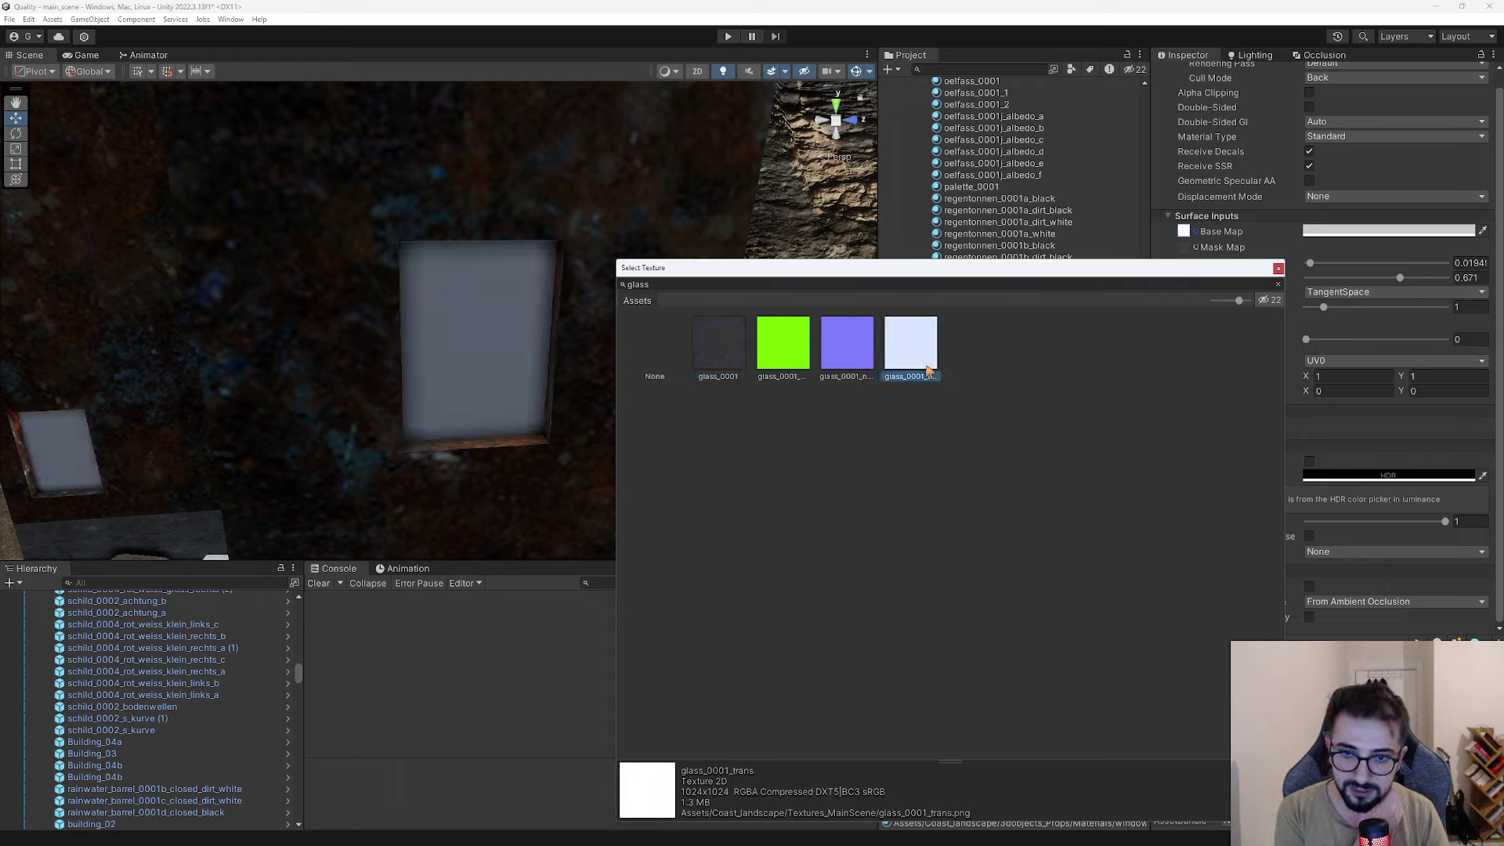
pyautogui.click(721, 349)
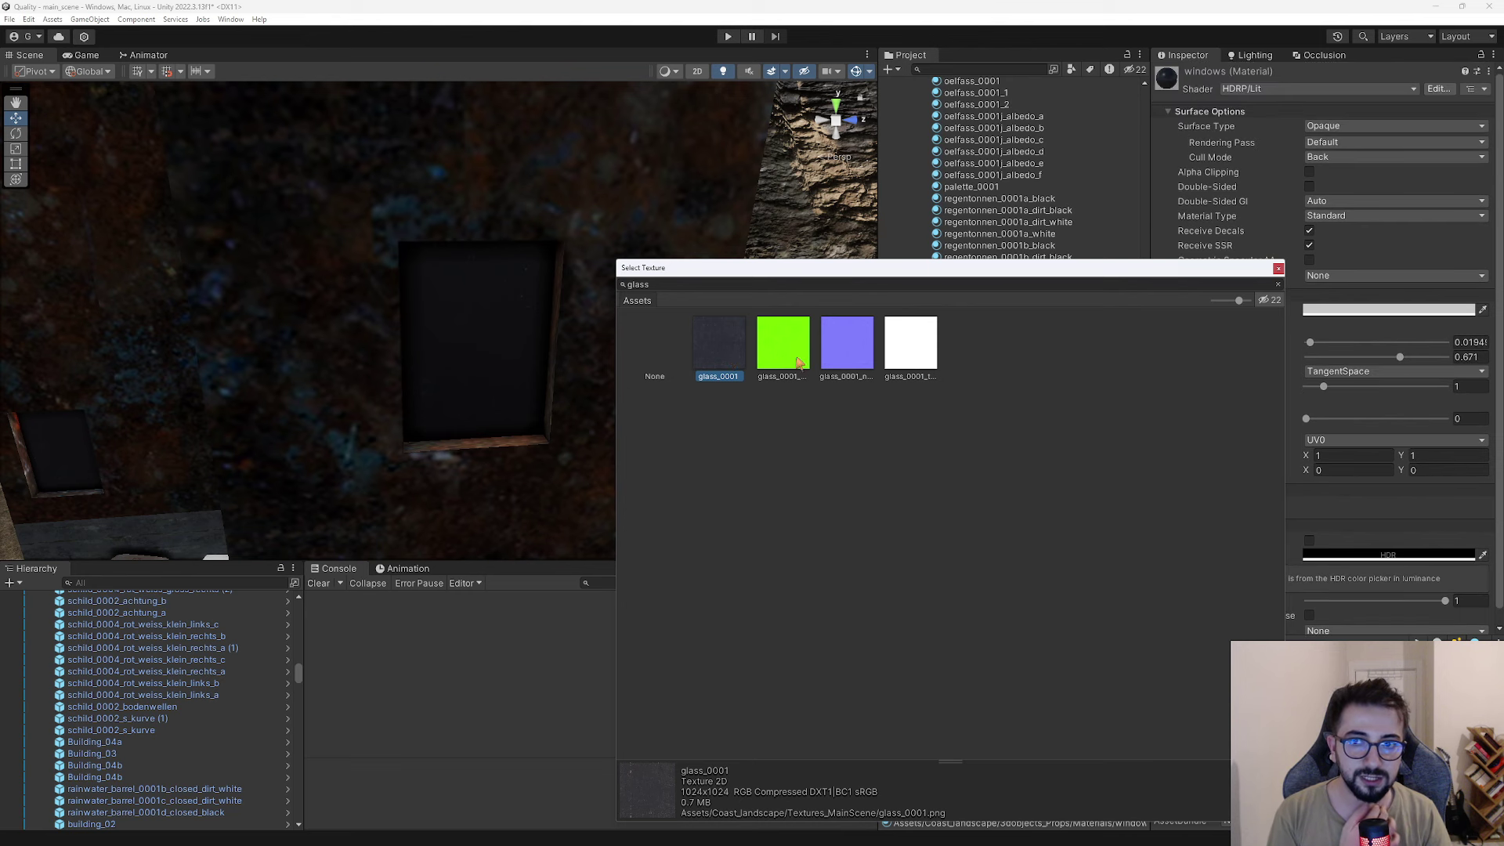
pyautogui.doubleClick(714, 346)
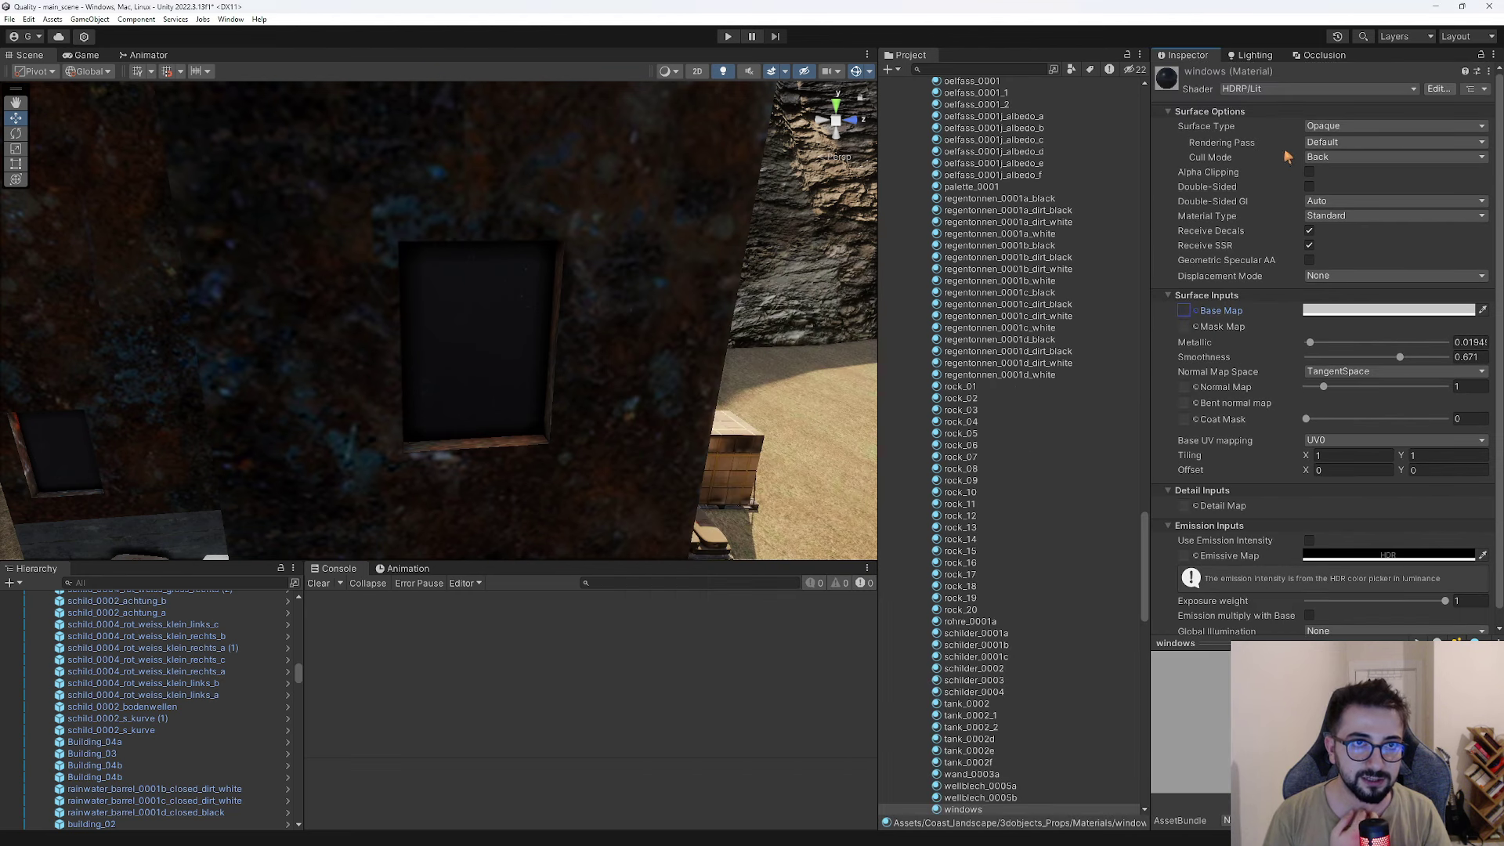
# Set the green glass_0001_maskmap as the windows material's Mask Map.
pyautogui.click(1197, 328)
pyautogui.write('gla')
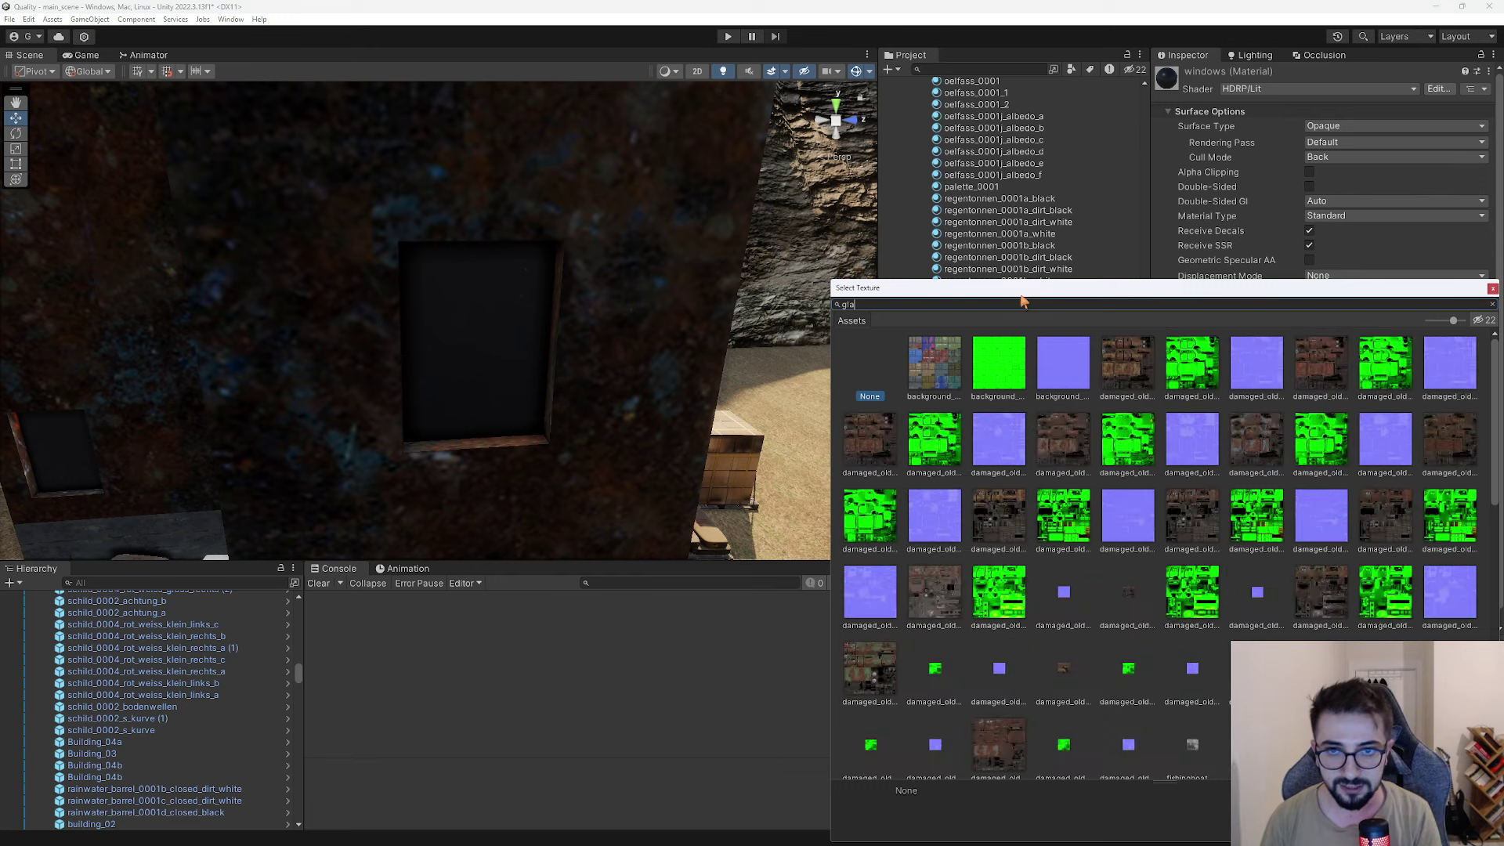
pyautogui.write('ss')
pyautogui.click(1010, 376)
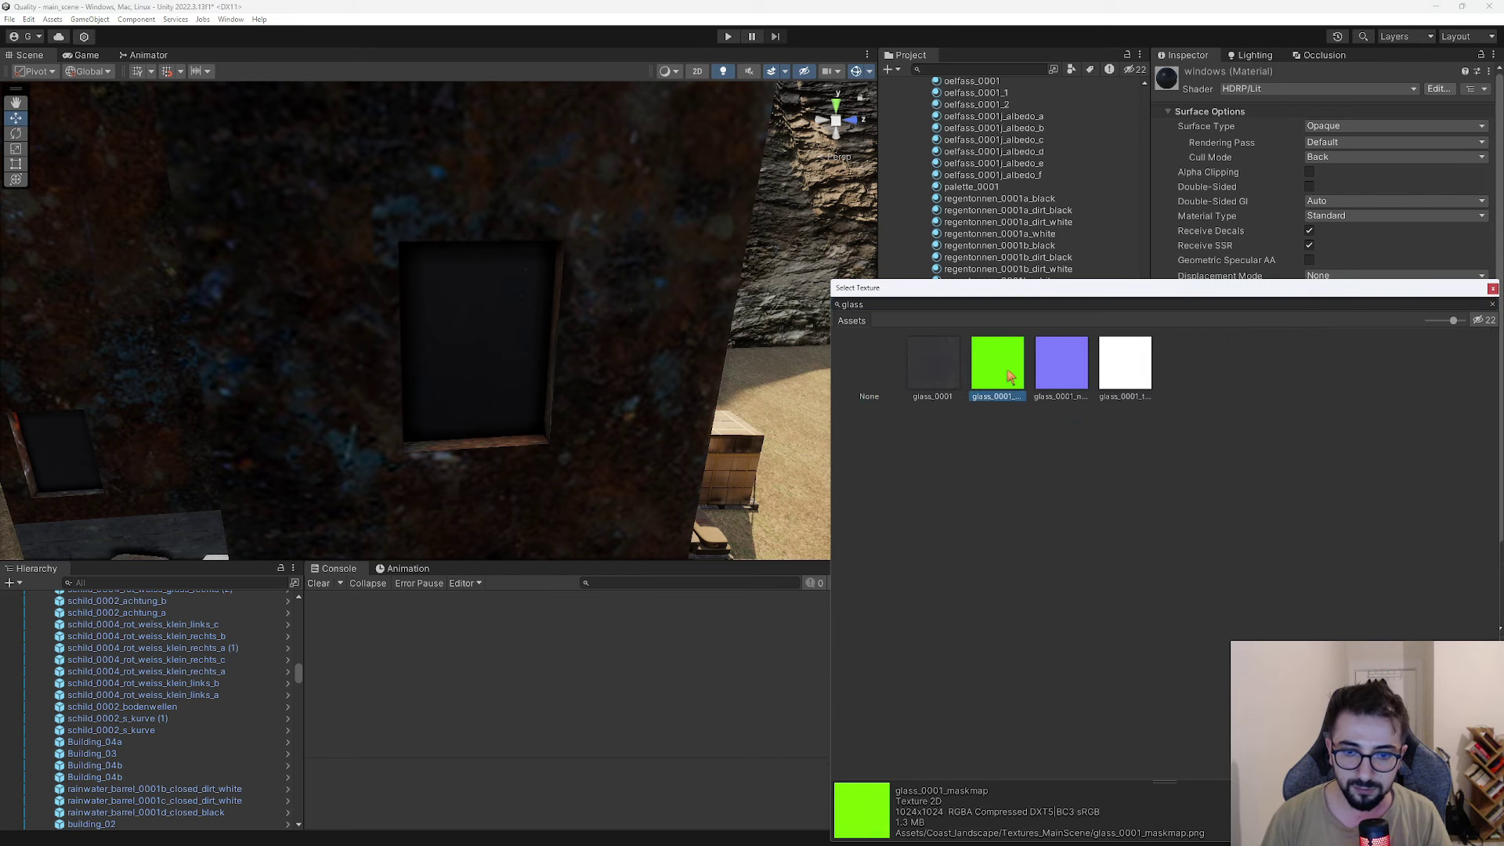
pyautogui.click(1066, 368)
pyautogui.doubleClick(1065, 369)
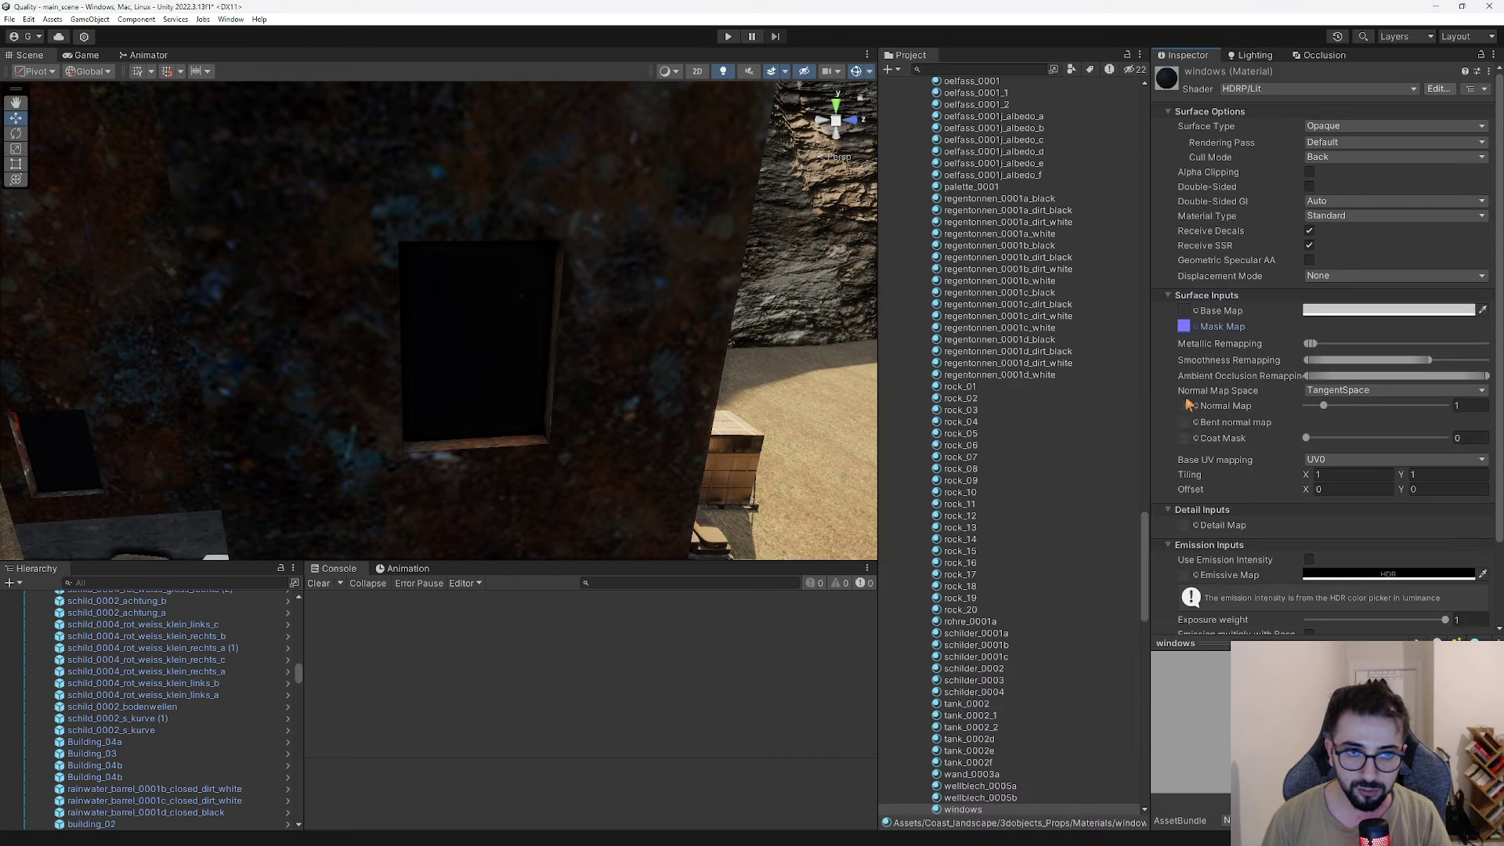
pyautogui.click(1194, 327)
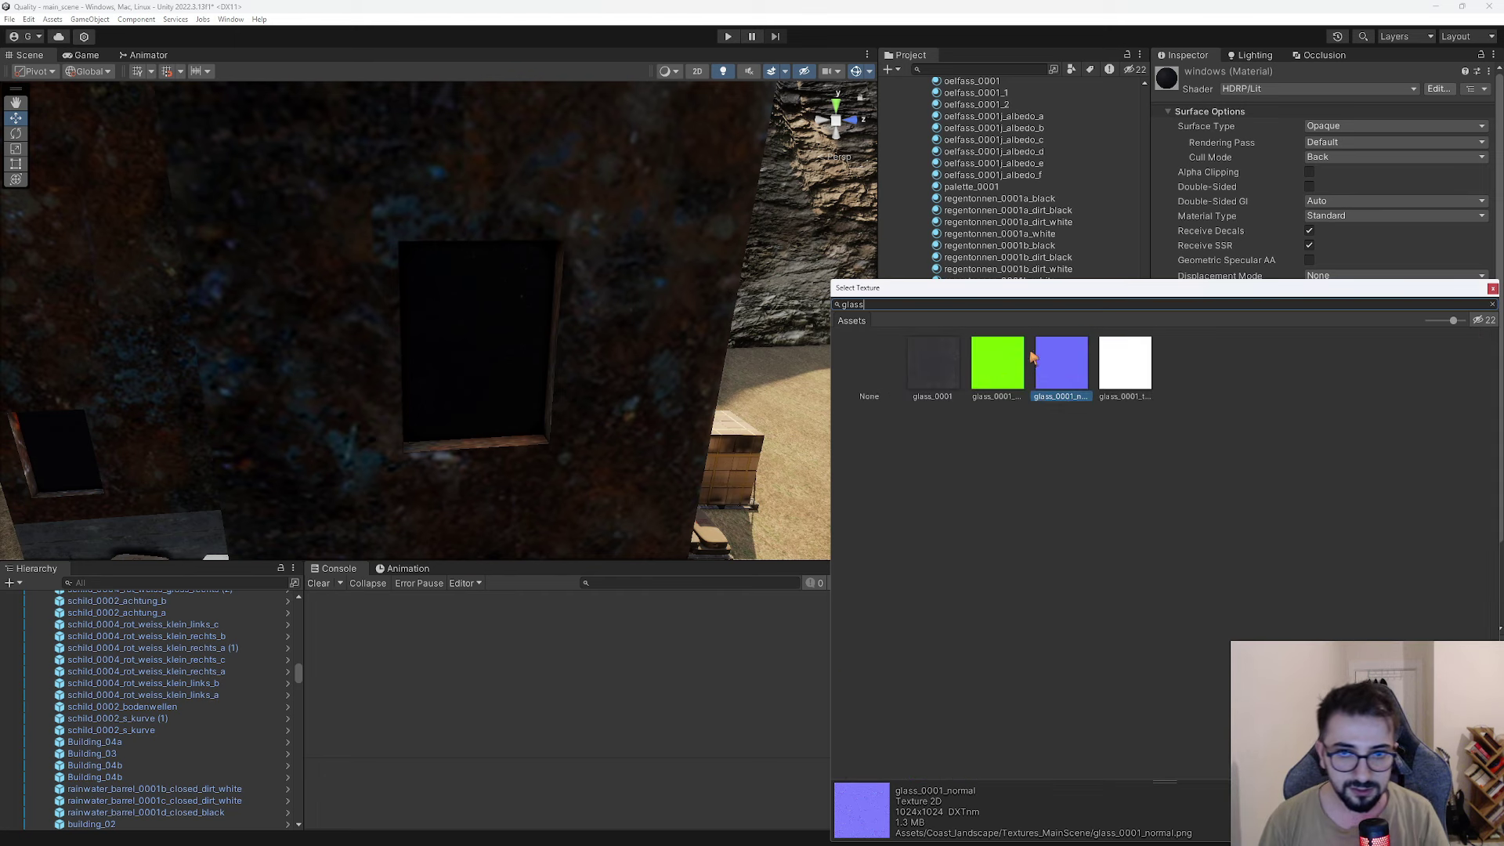
pyautogui.click(1003, 374)
pyautogui.doubleClick(992, 385)
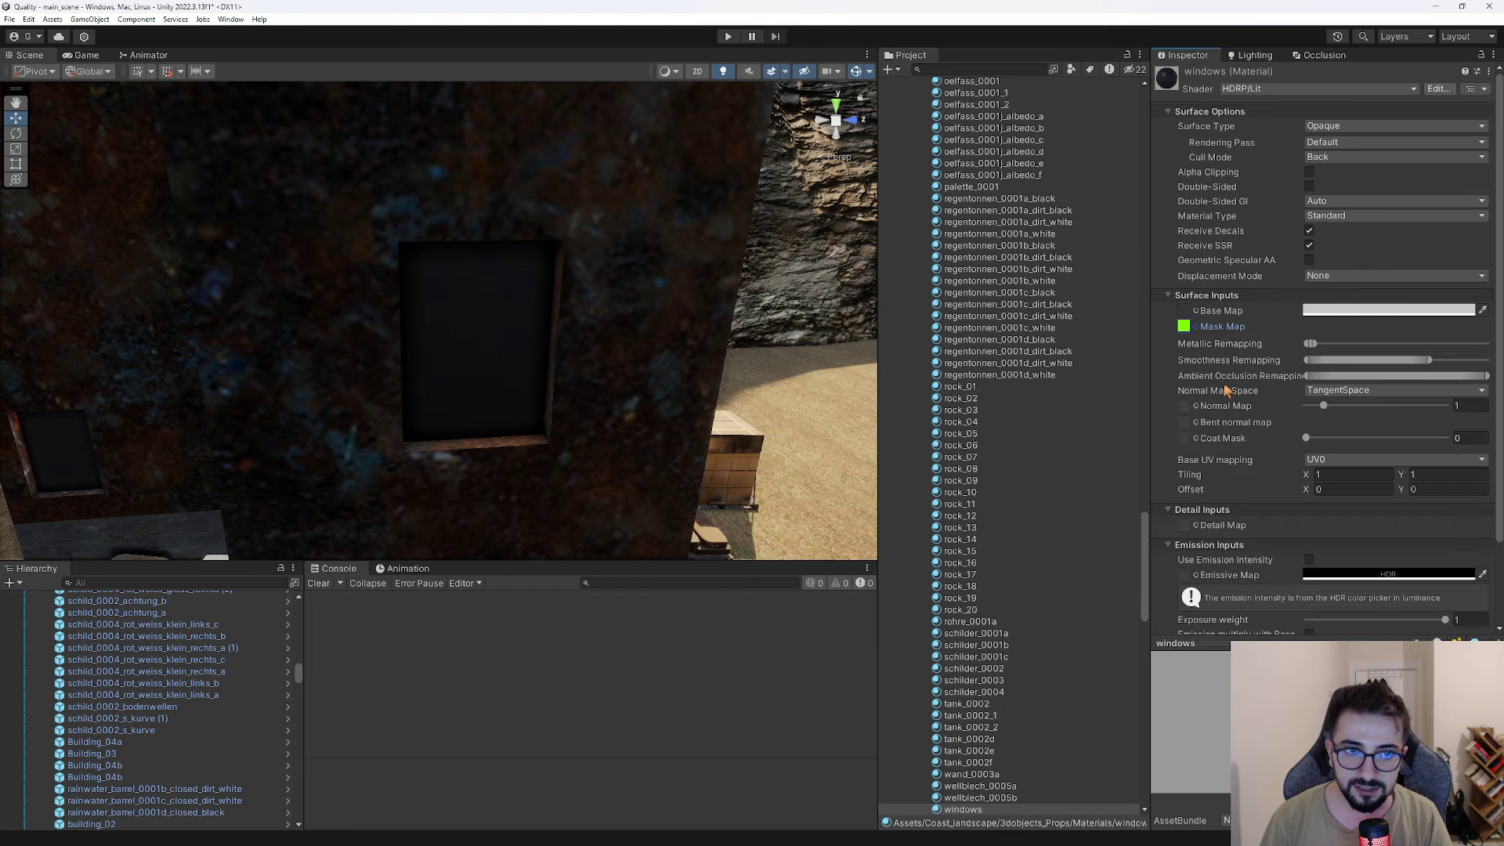
# Assign the purple glass_0001_normal as the Normal Map and view it on the tower.
pyautogui.click(1198, 406)
pyautogui.write('glass')
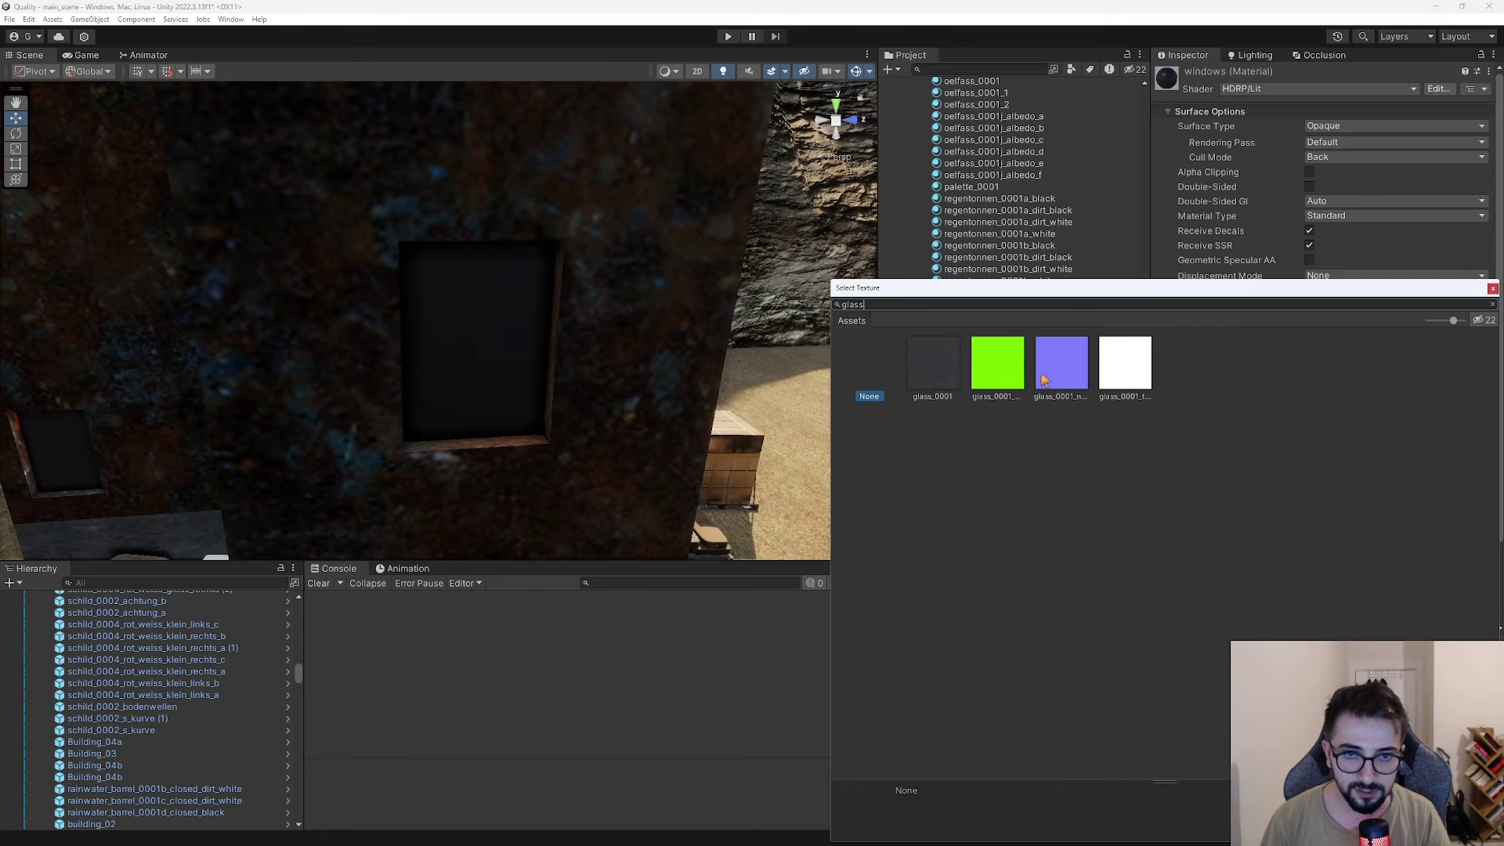
pyautogui.click(1044, 379)
pyautogui.doubleClick(1044, 380)
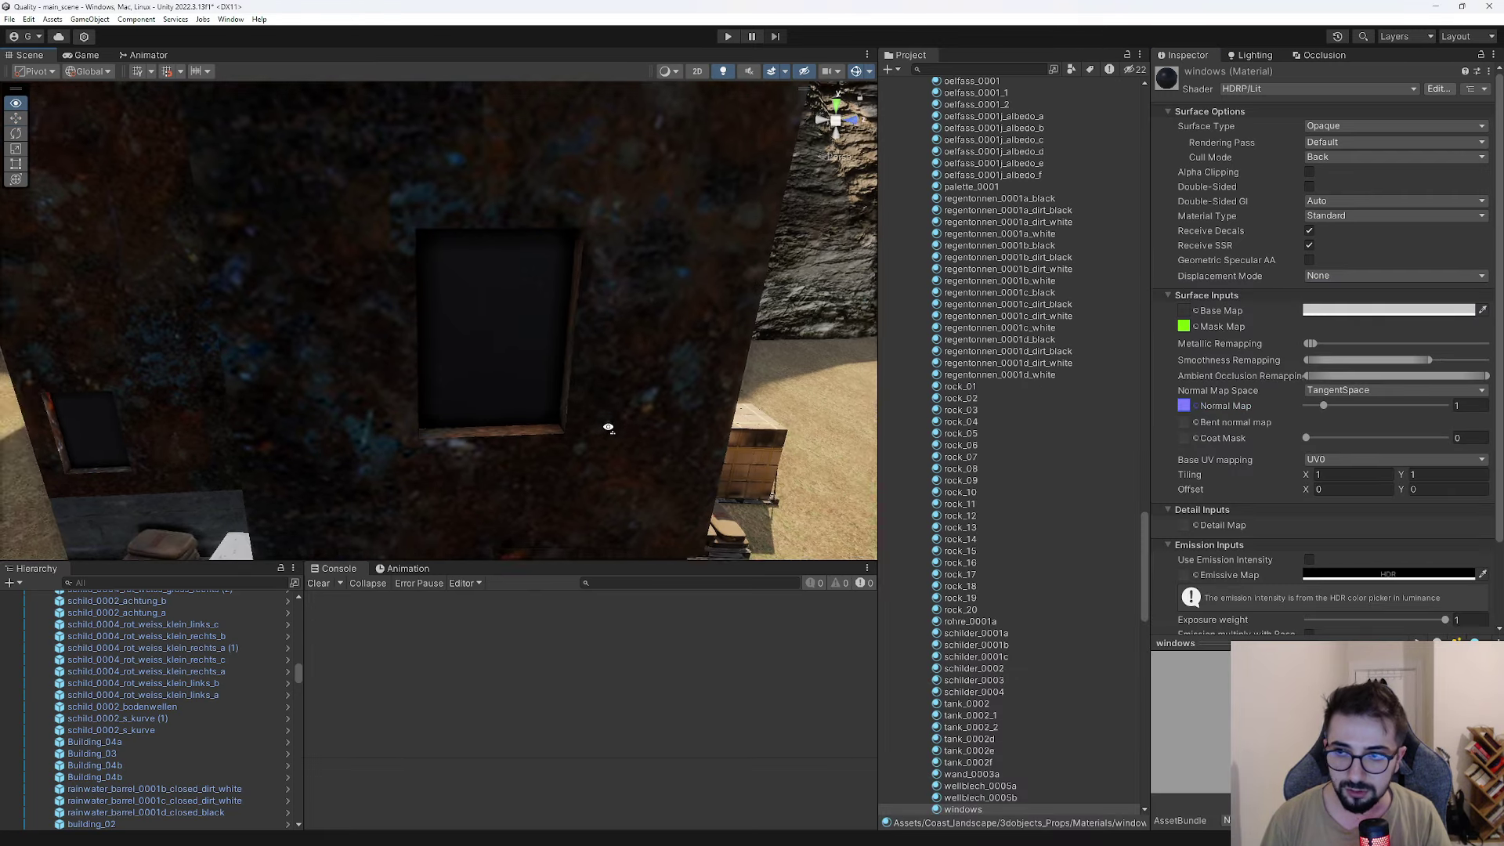
pyautogui.moveTo(605, 427)
pyautogui.mouseDown(button='right')
pyautogui.moveTo(774, 440)
pyautogui.moveTo(940, 316)
pyautogui.mouseUp(button='right')
# Make the windows material Transparent with the white glass_0001_trans Base Map.
pyautogui.click(1332, 126)
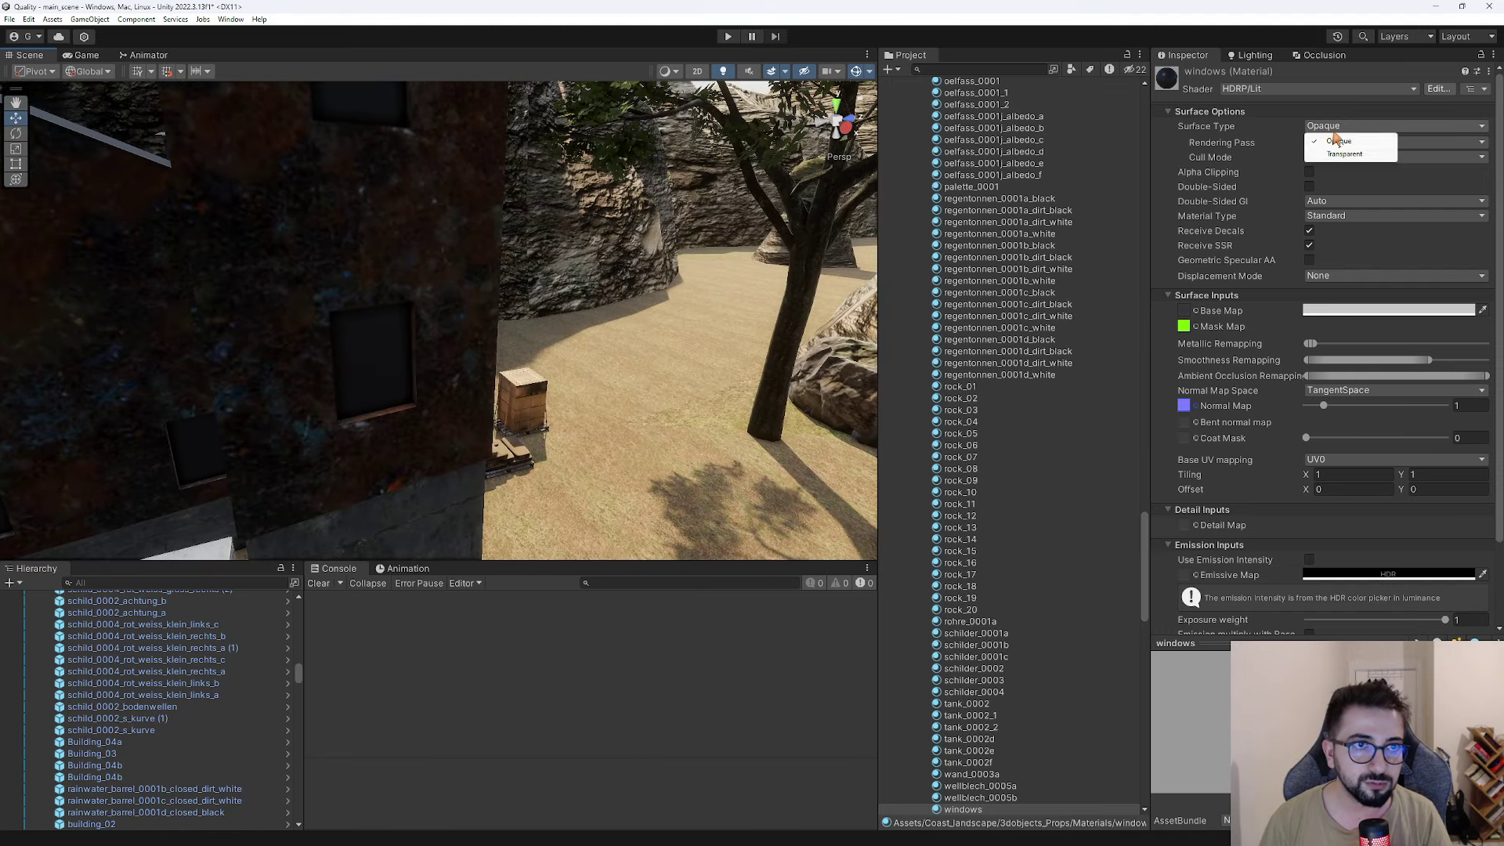
pyautogui.click(1346, 155)
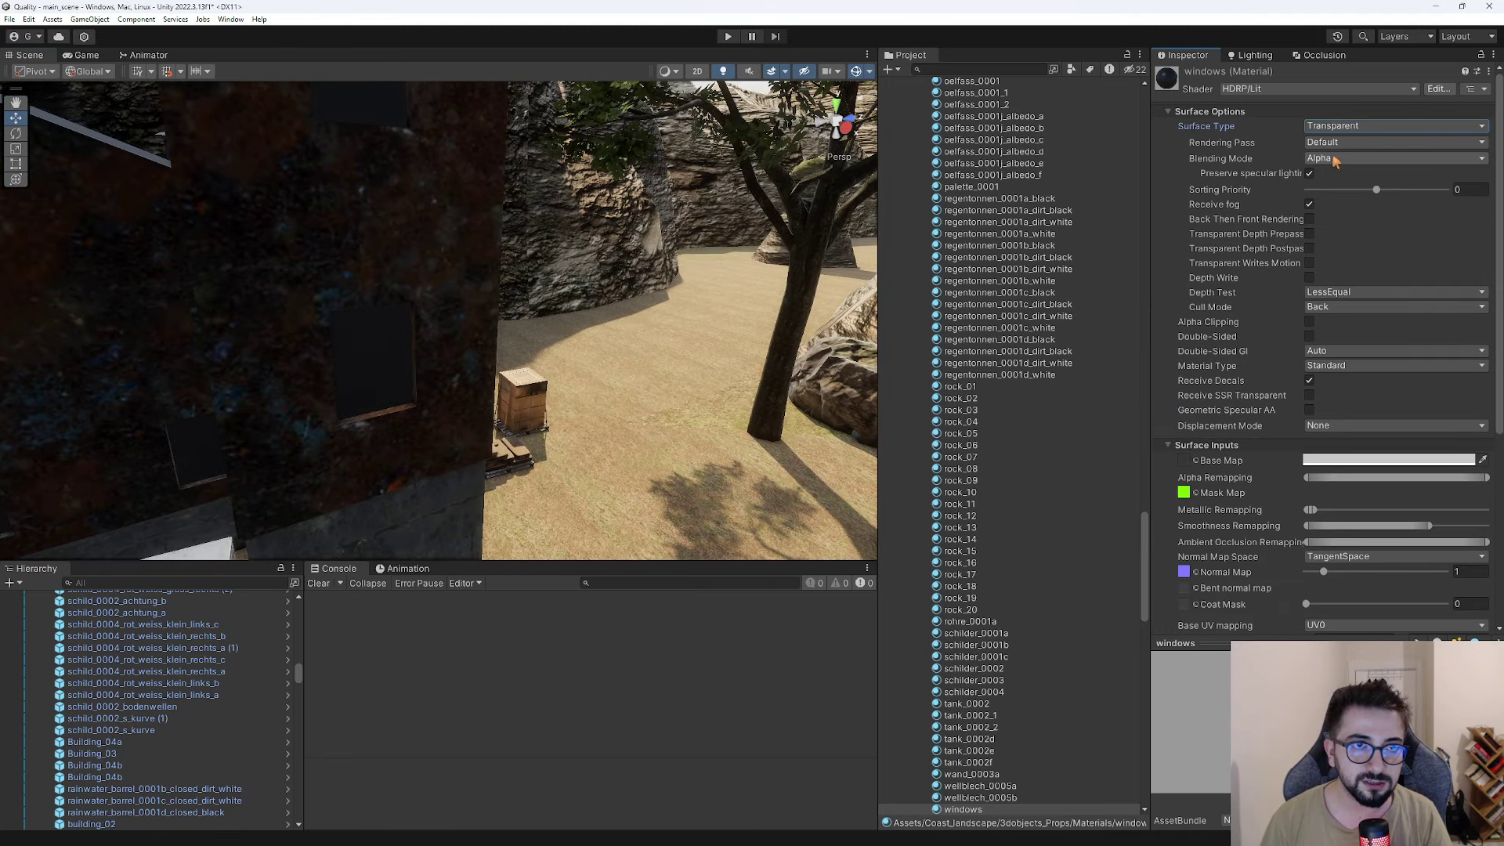
pyautogui.click(1197, 462)
pyautogui.write('glass')
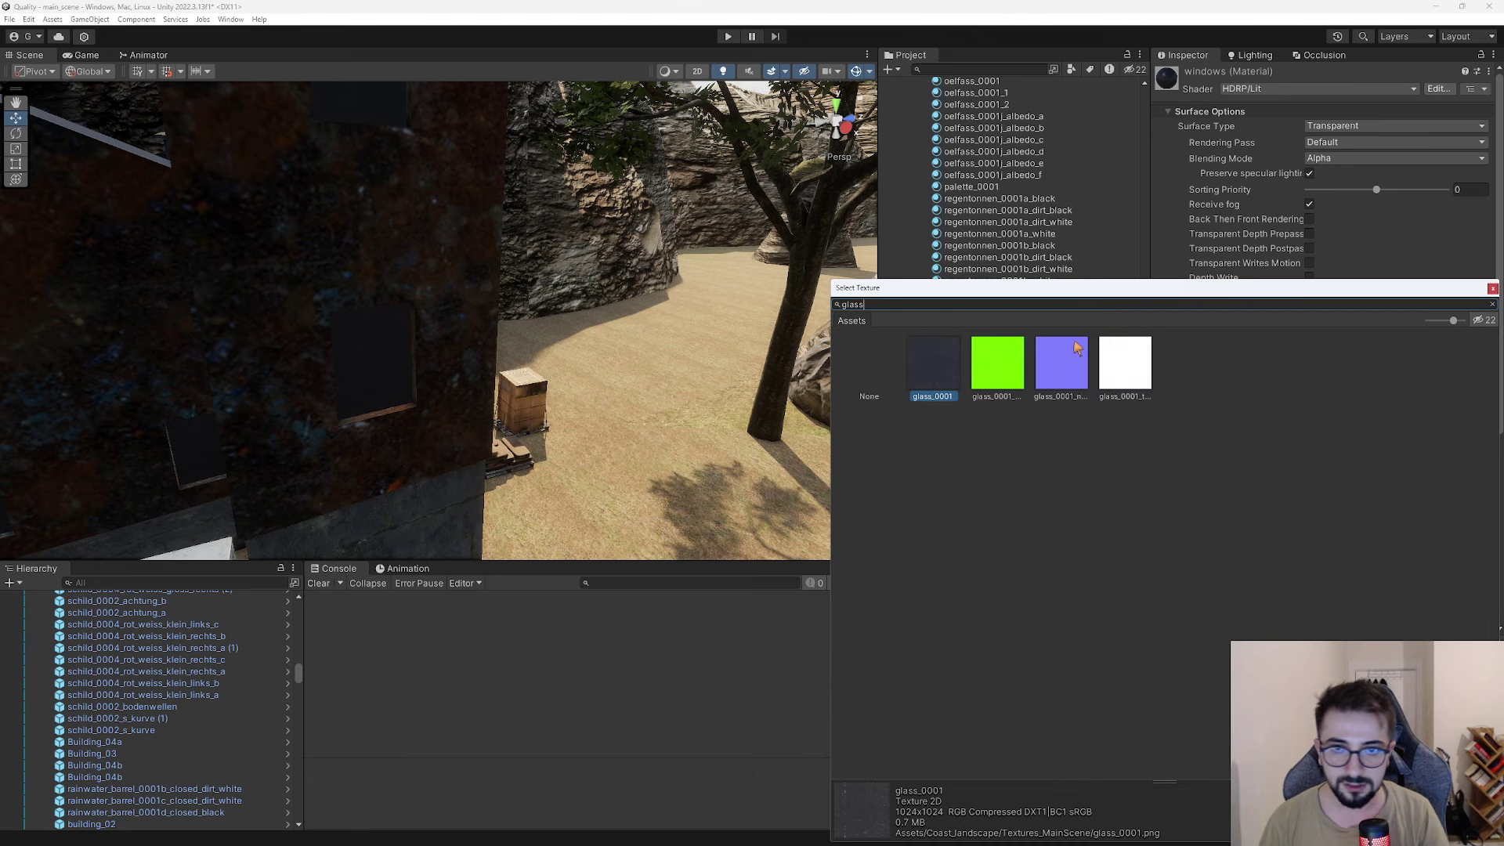
pyautogui.doubleClick(1125, 363)
pyautogui.moveTo(470, 384)
pyautogui.mouseDown(button='right')
pyautogui.moveTo(433, 346)
pyautogui.moveTo(416, 366)
pyautogui.moveTo(215, 335)
pyautogui.moveTo(11, 444)
pyautogui.moveTo(405, 399)
pyautogui.moveTo(381, 398)
pyautogui.mouseUp(button='right')
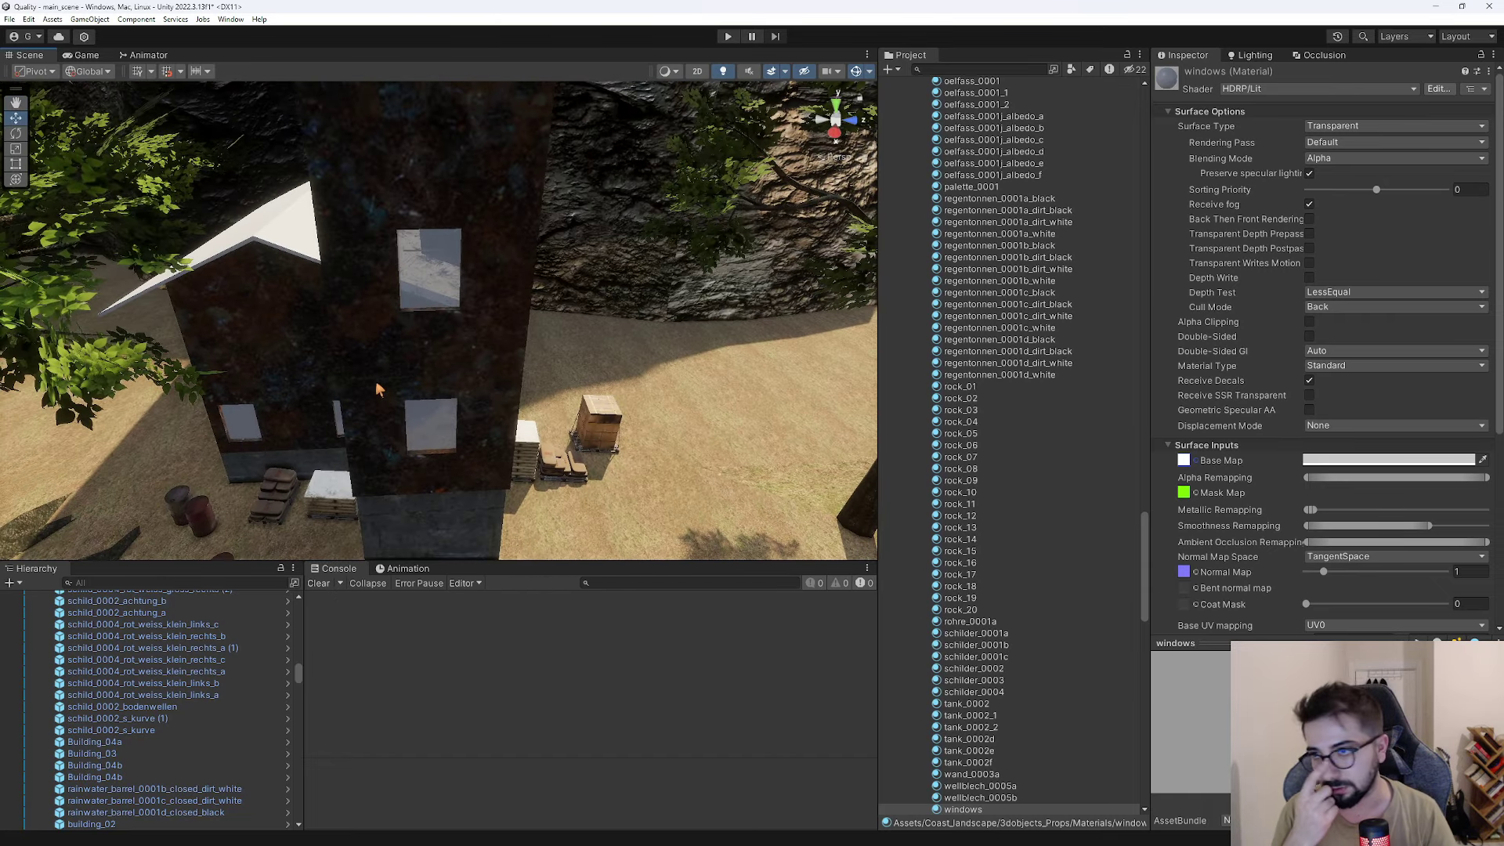
pyautogui.moveTo(531, 336)
pyautogui.mouseDown(button='right')
pyautogui.moveTo(509, 321)
pyautogui.moveTo(407, 321)
pyautogui.mouseUp(button='right')
# Switch the windows material back to Opaque and reapply a glass Base Map texture.
pyautogui.click(1319, 125)
pyautogui.click(1332, 139)
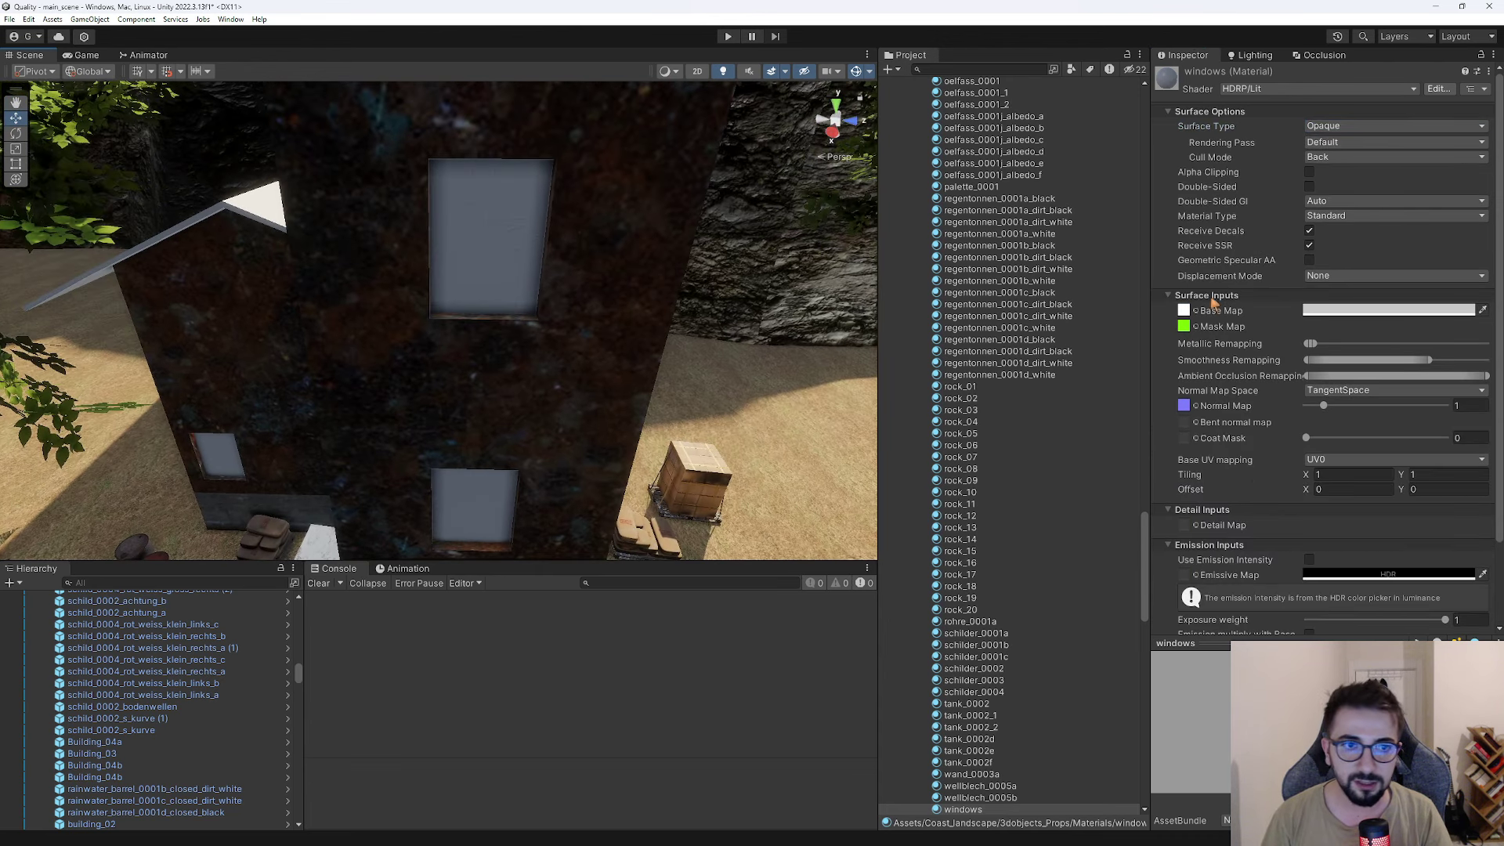
pyautogui.click(1196, 311)
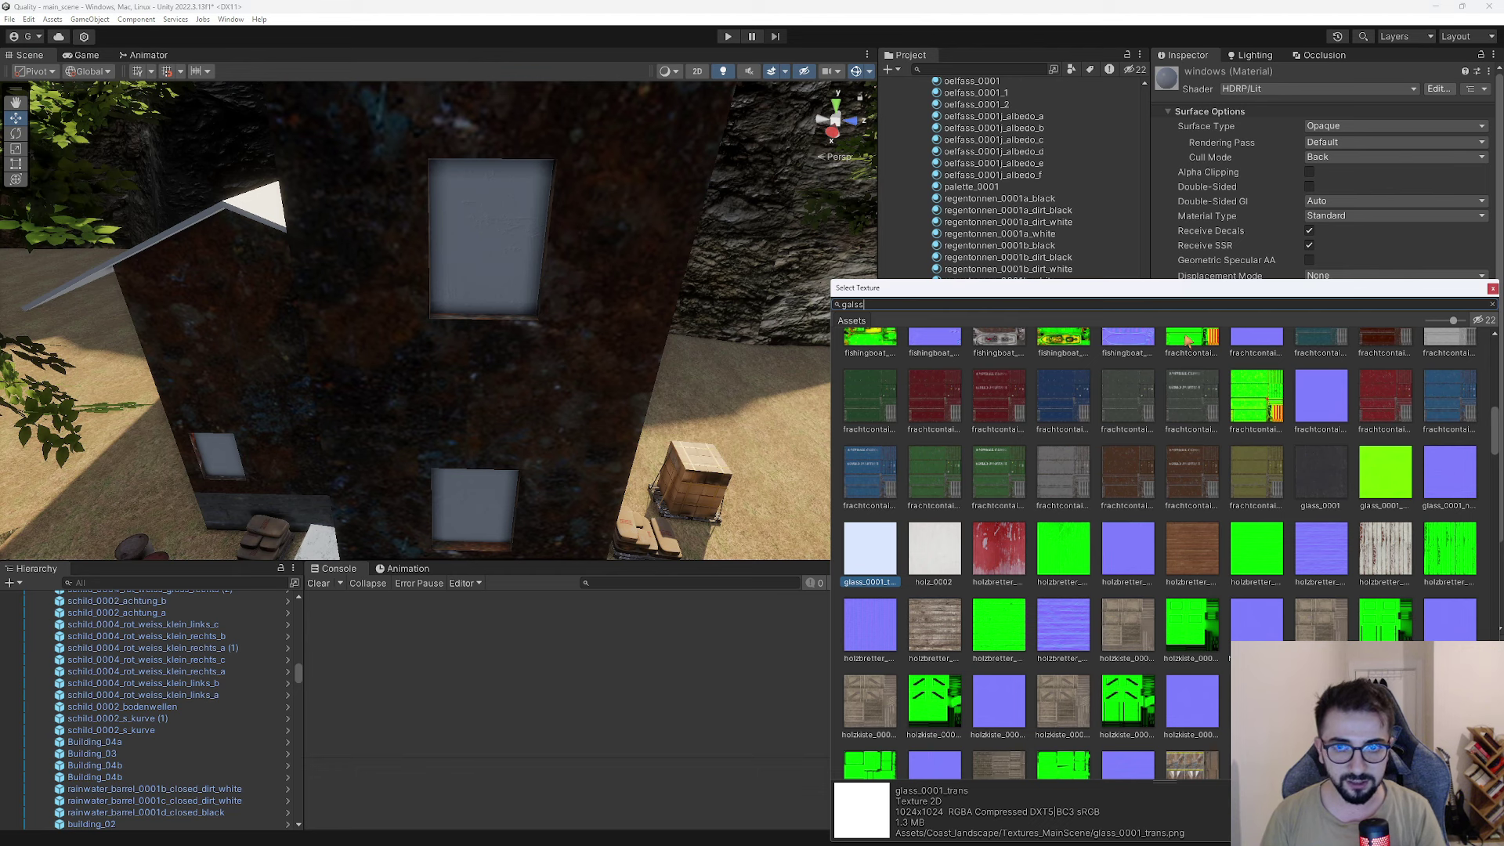
pyautogui.press('BackSpace')
pyautogui.press('BackSpace')
pyautogui.write('lass')
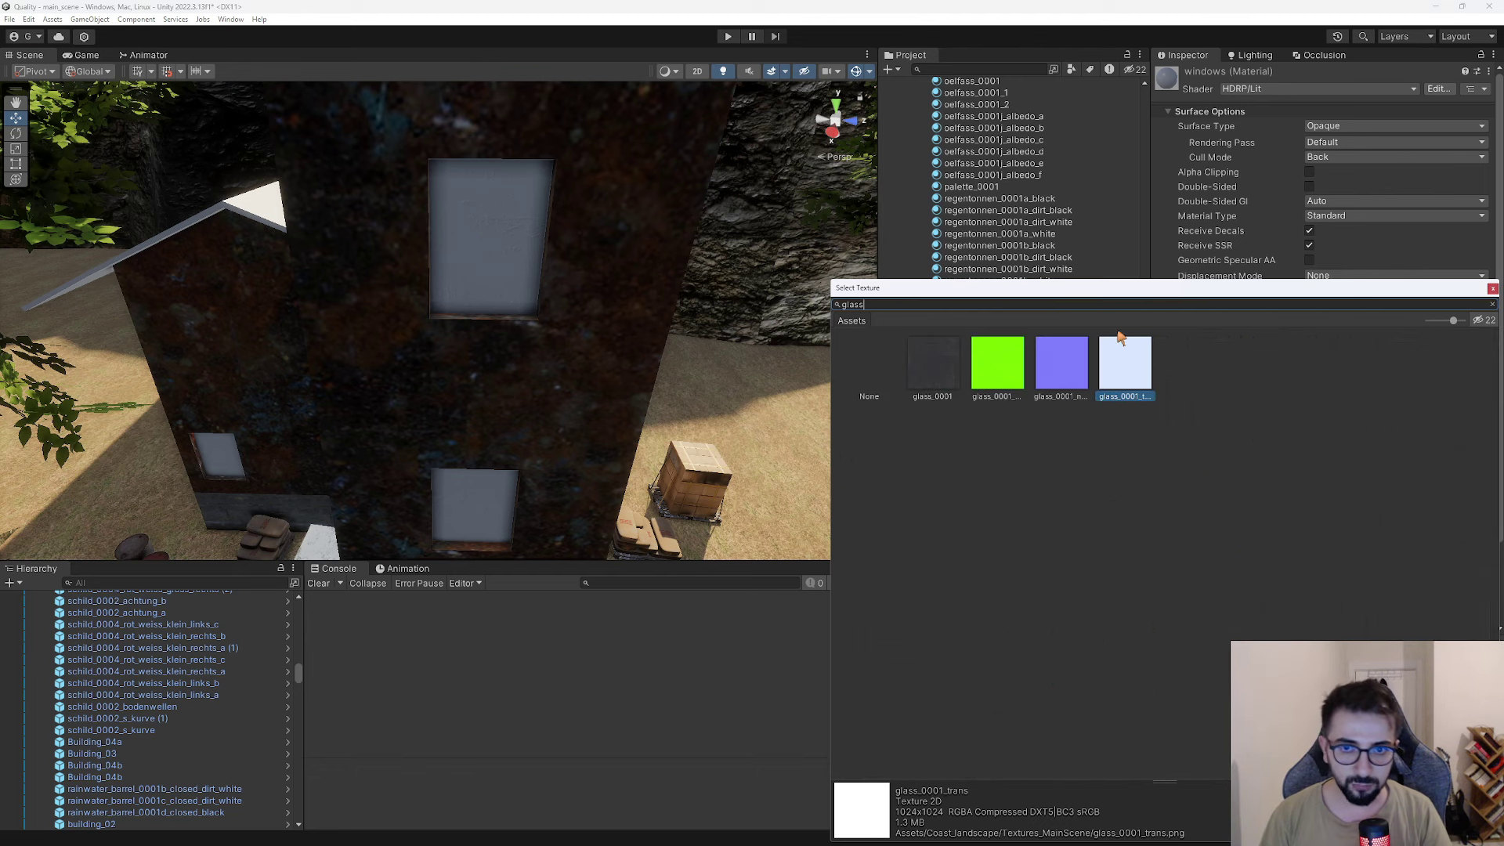
pyautogui.doubleClick(1128, 360)
pyautogui.moveTo(595, 314)
pyautogui.mouseDown(button='right')
pyautogui.moveTo(589, 182)
pyautogui.moveTo(564, 296)
pyautogui.mouseUp(button='right')
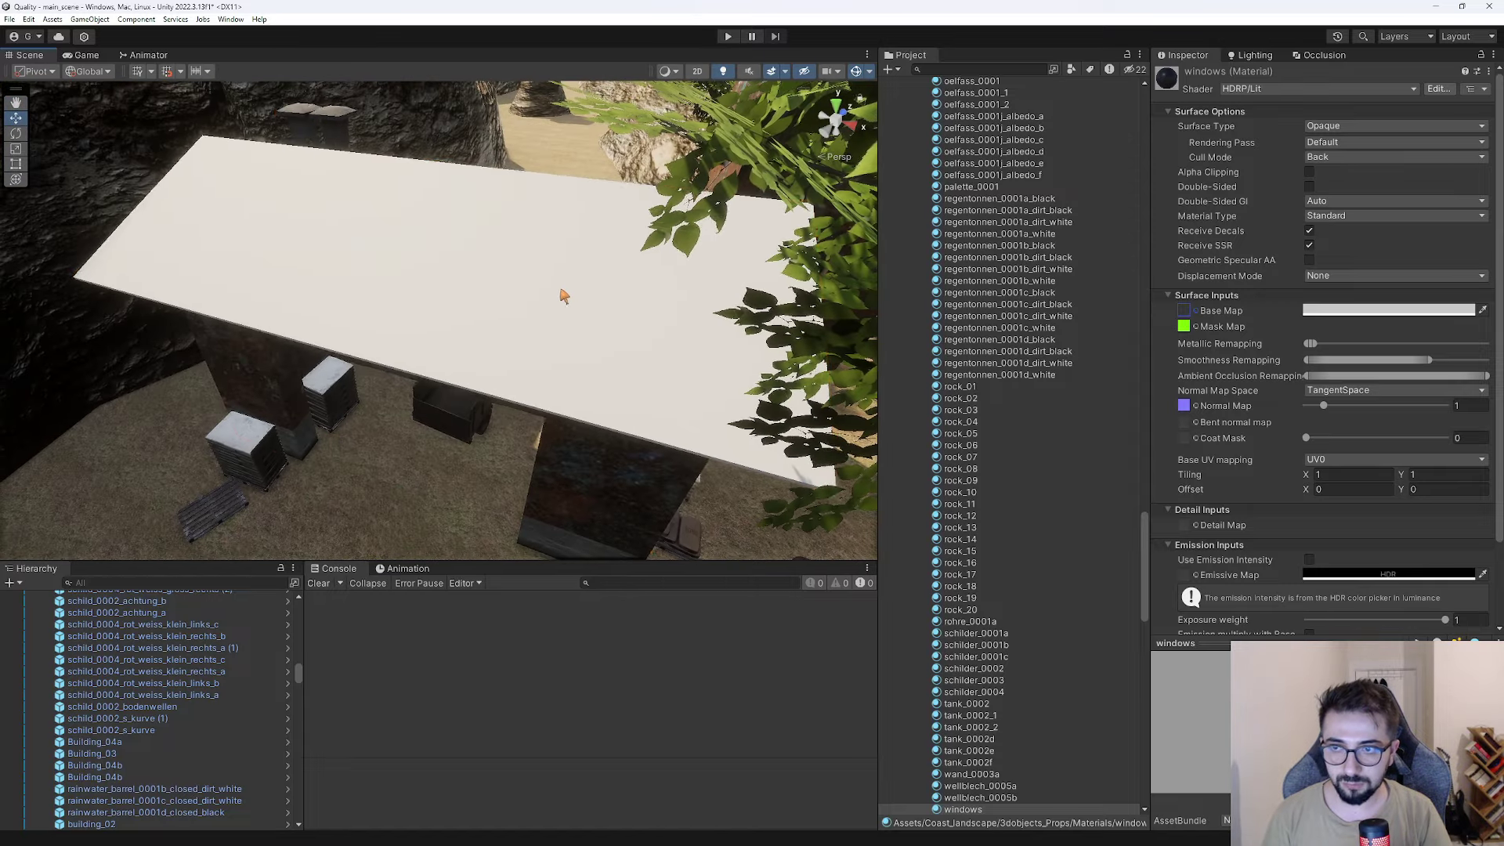
# Select building_01 and open its roof's metal_02 material through Select Material.
pyautogui.click(533, 313)
pyautogui.scroll(-2, 1193, 758)
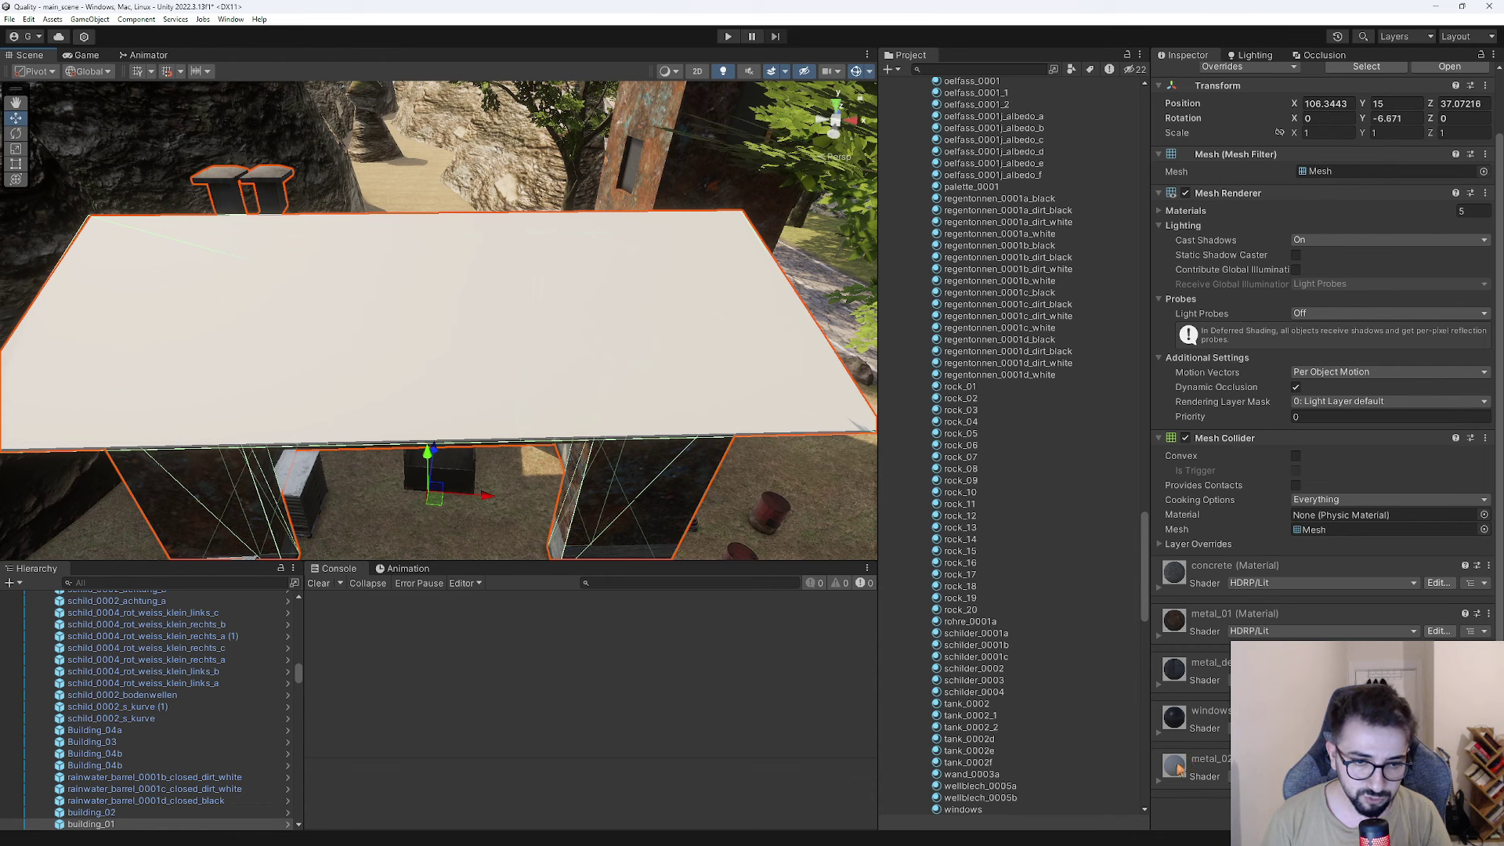
pyautogui.rightClick(1179, 601)
pyautogui.click(1216, 649)
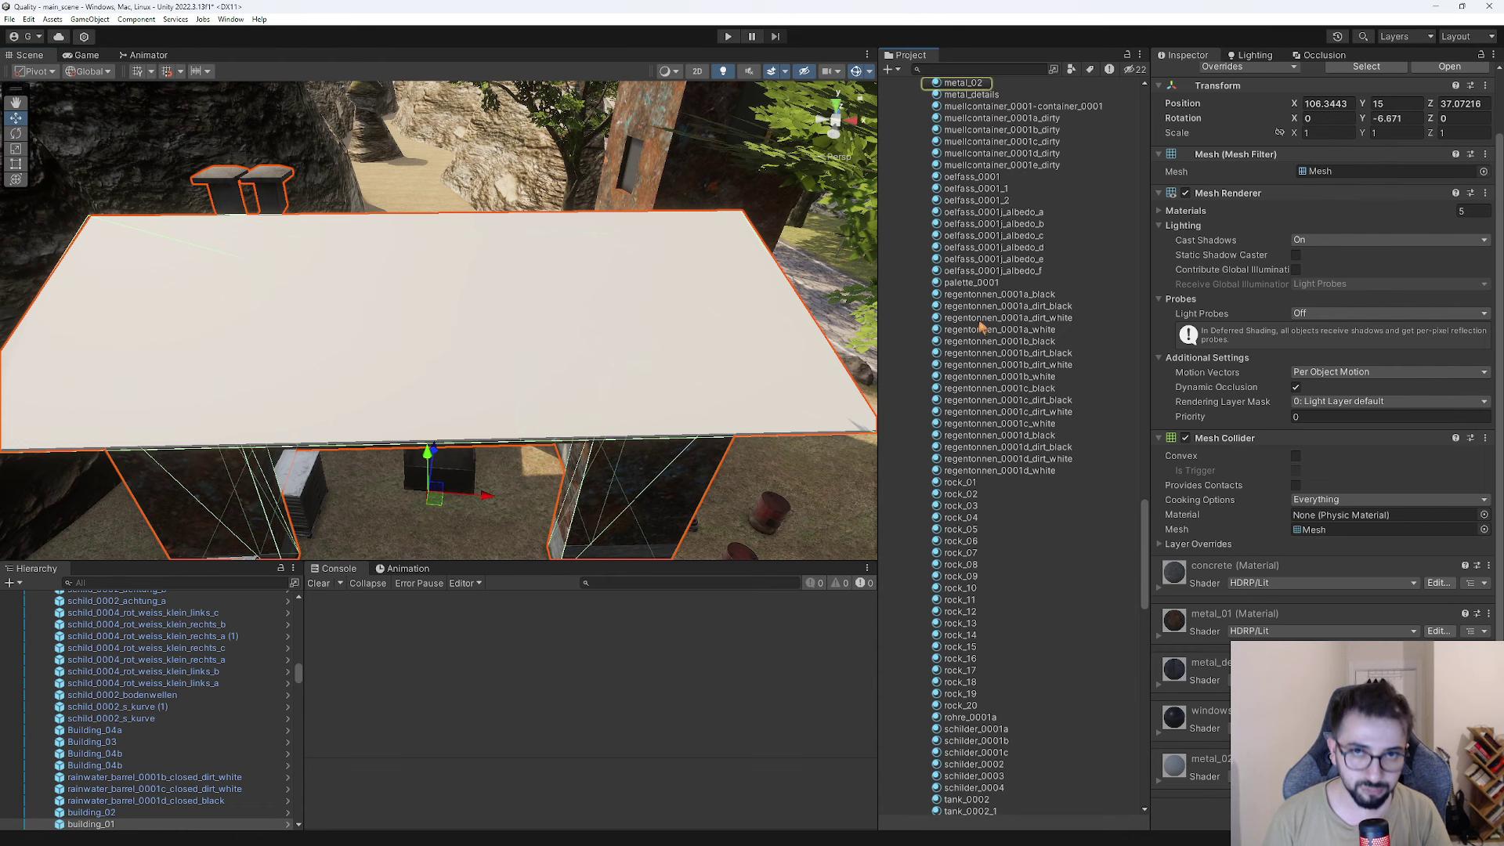
pyautogui.click(959, 84)
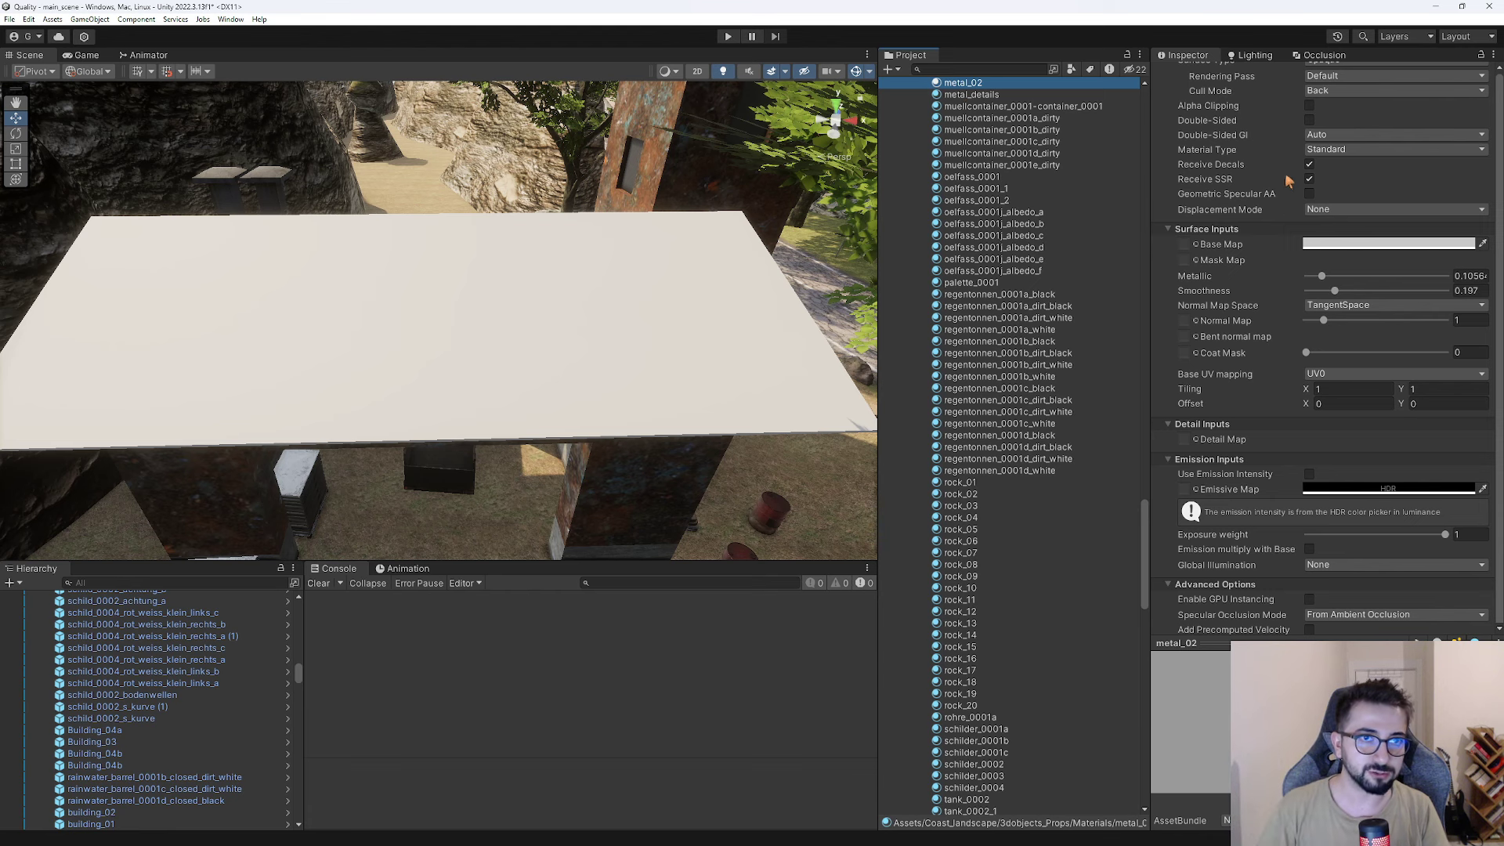
pyautogui.scroll(2, 1168, 317)
pyautogui.click(1196, 311)
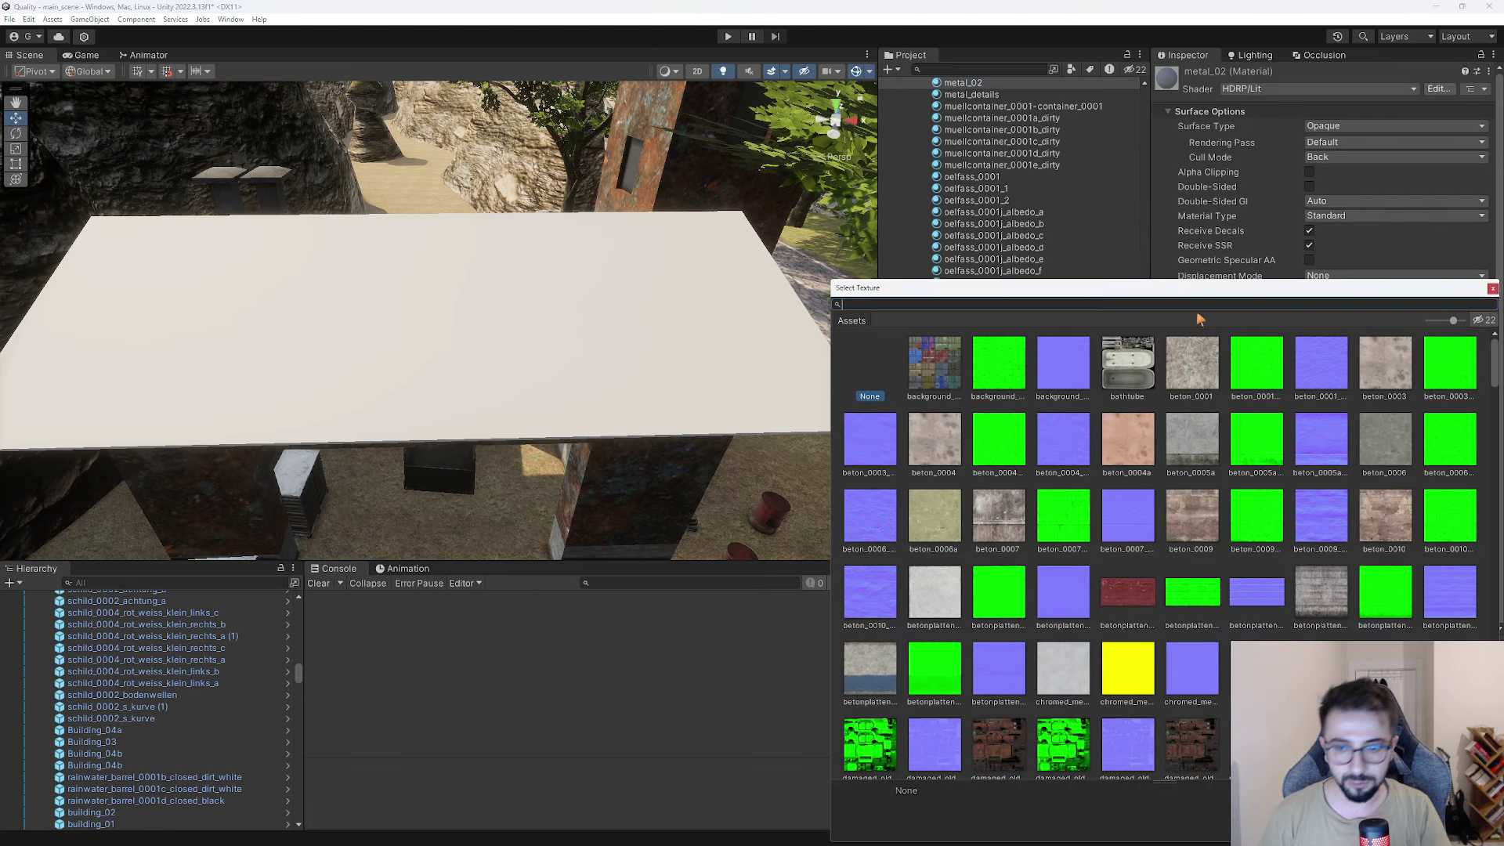
pyautogui.write('metal_')
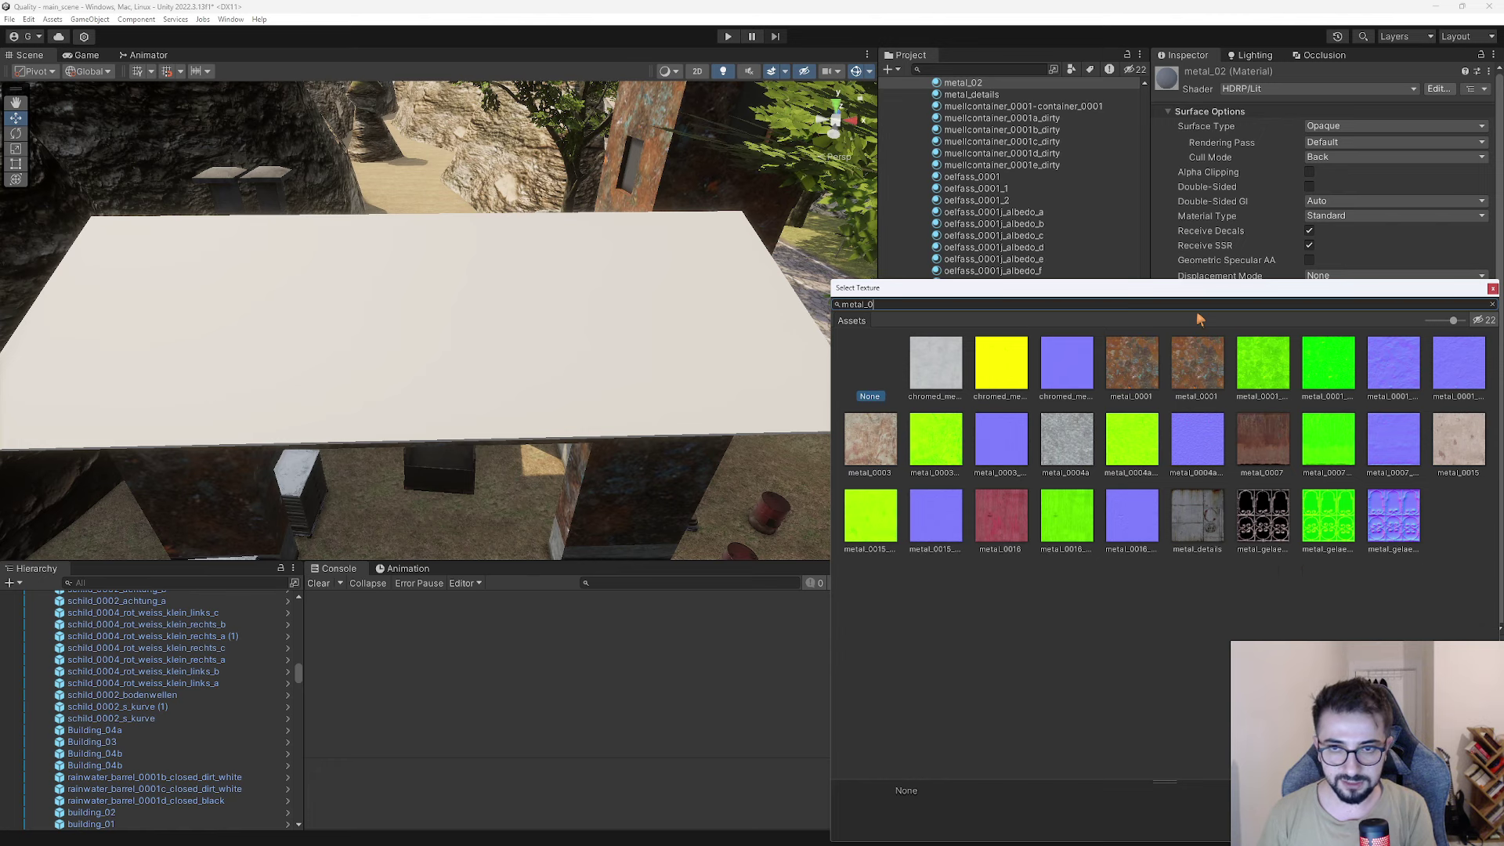
pyautogui.write('002')
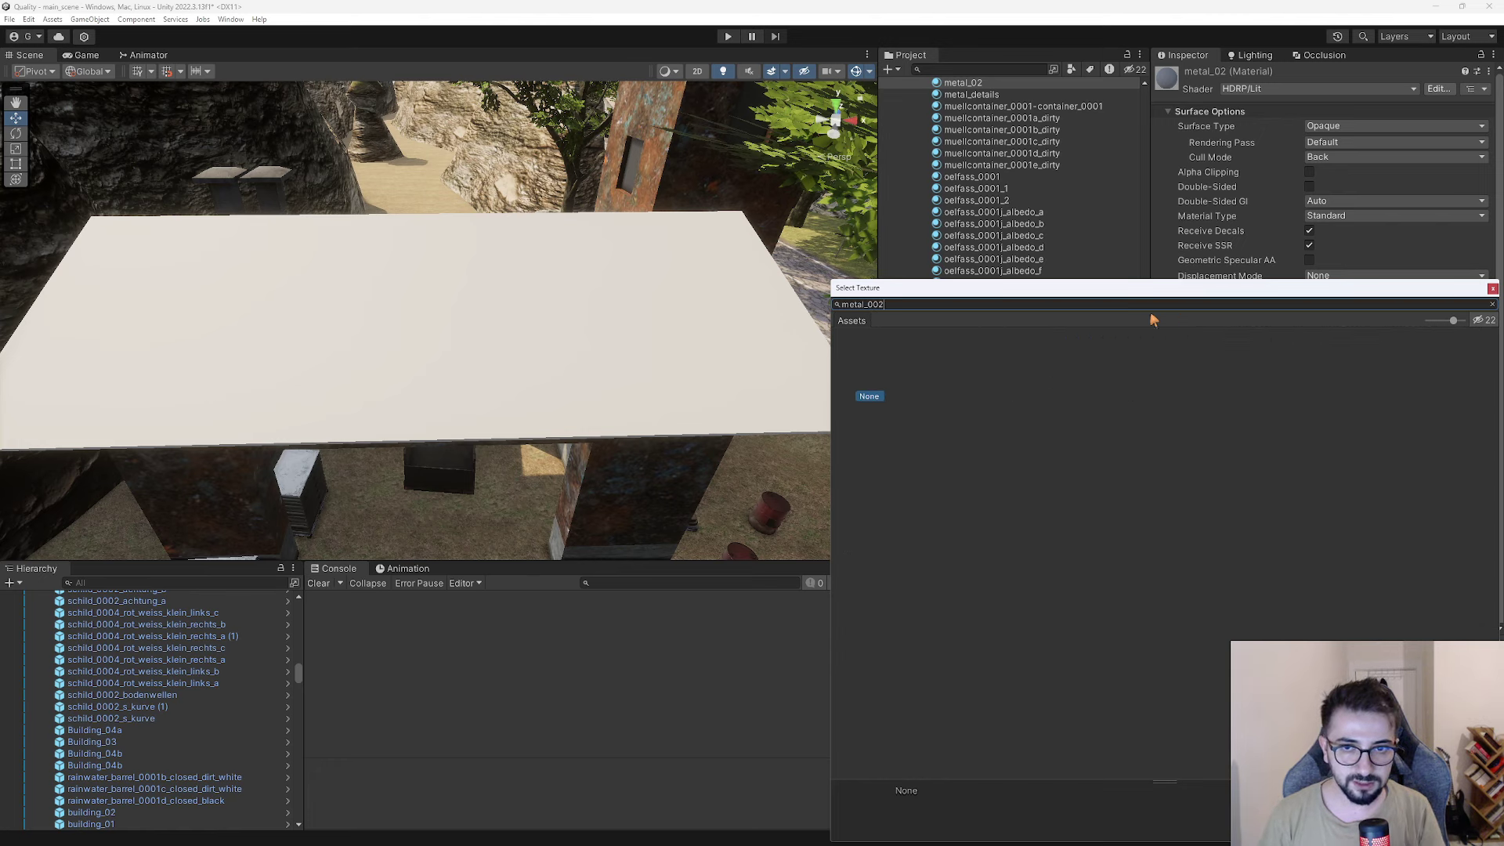
pyautogui.press('BackSpace')
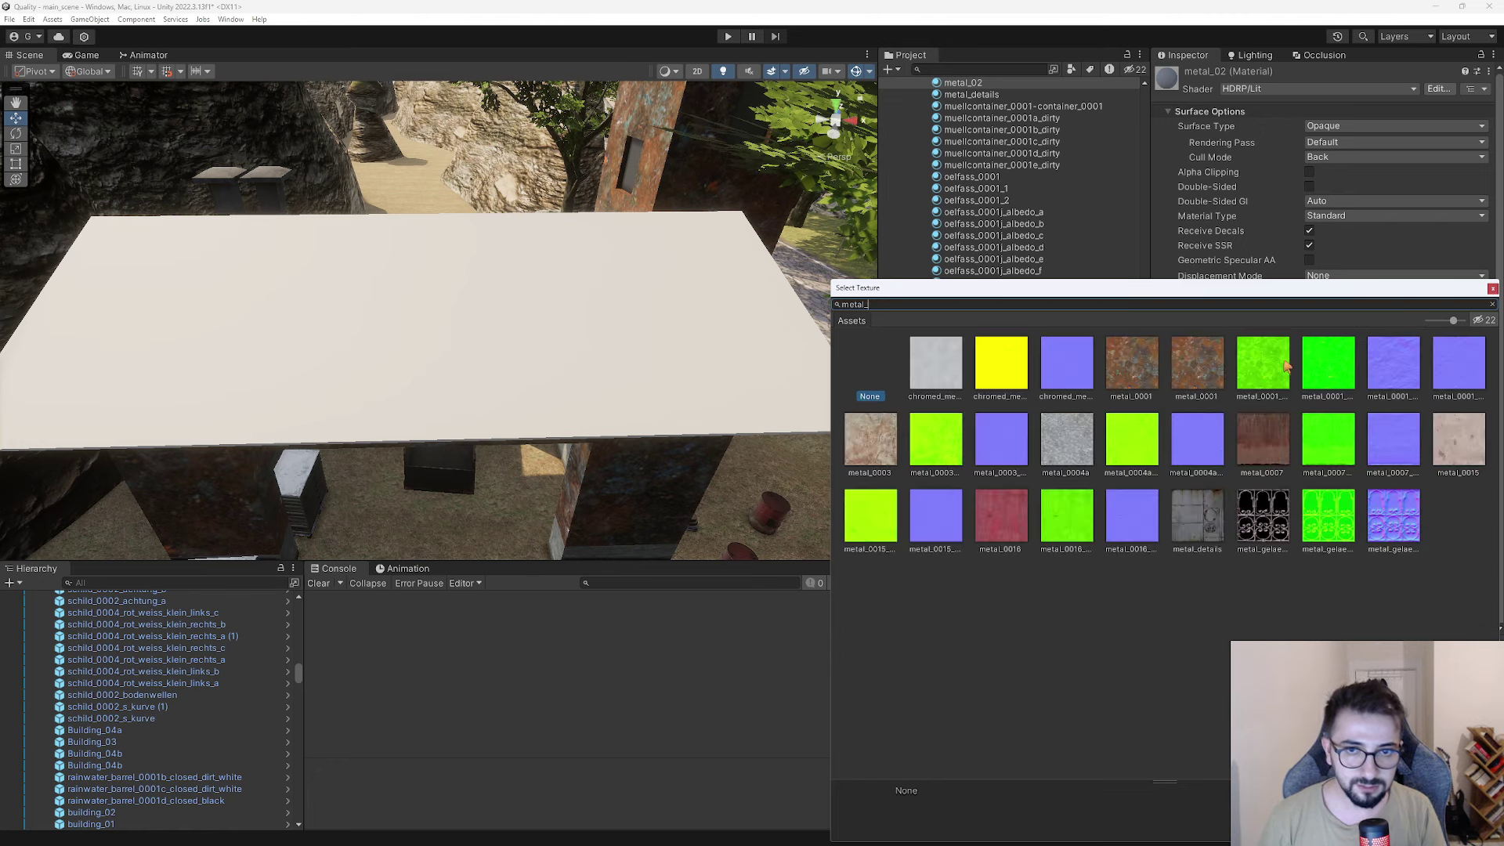
pyautogui.keyDown('ctrl'); pyautogui.scroll(-3, 1010, 586); pyautogui.keyUp('ctrl')
pyautogui.keyDown('ctrl'); pyautogui.scroll(-2, 1015, 577); pyautogui.keyUp('ctrl')
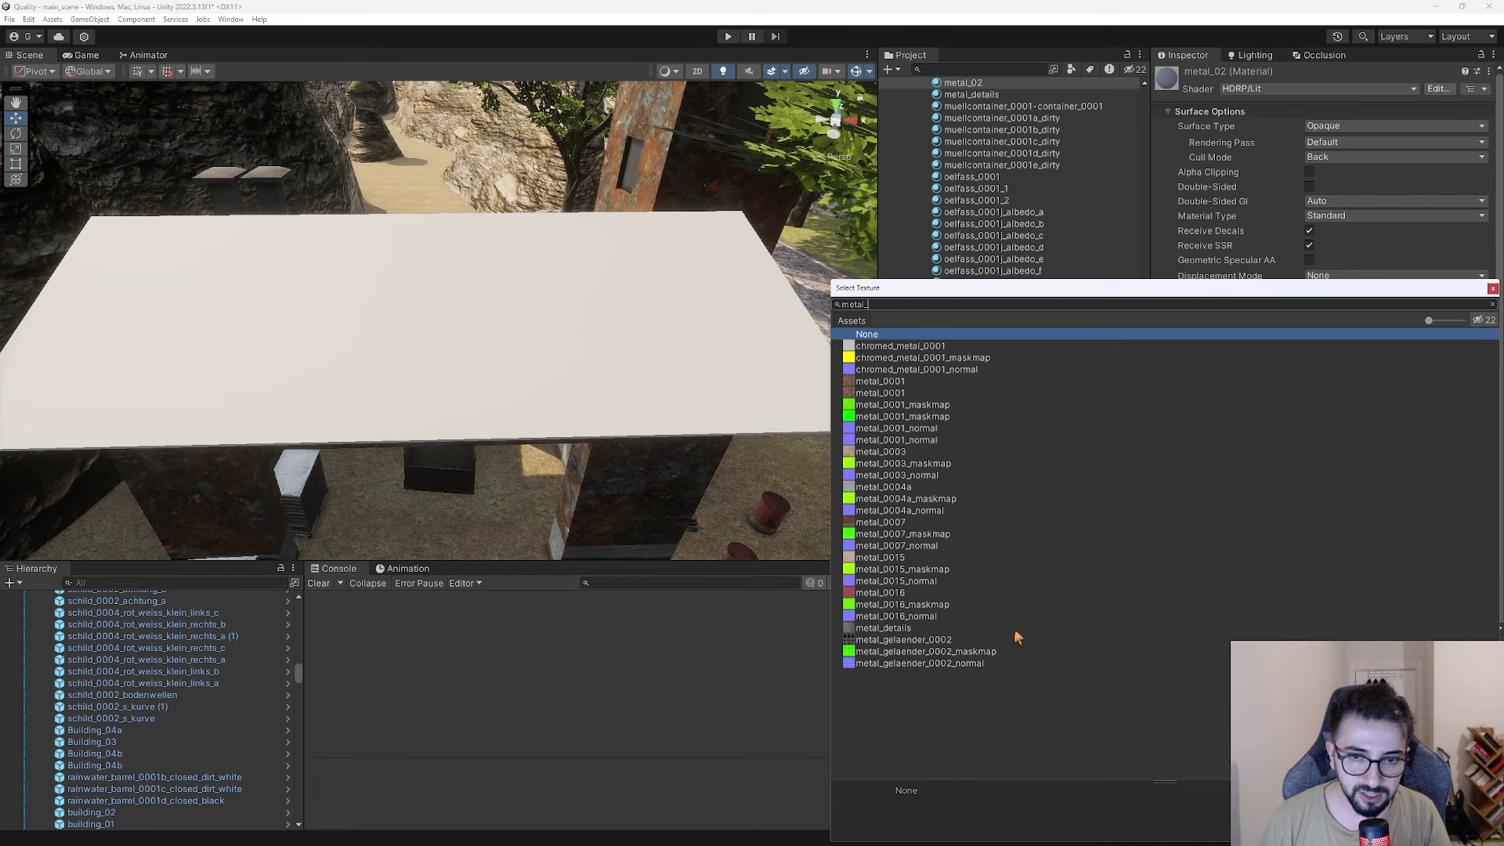
pyautogui.click(905, 428)
pyautogui.click(905, 406)
pyautogui.click(907, 381)
pyautogui.click(903, 394)
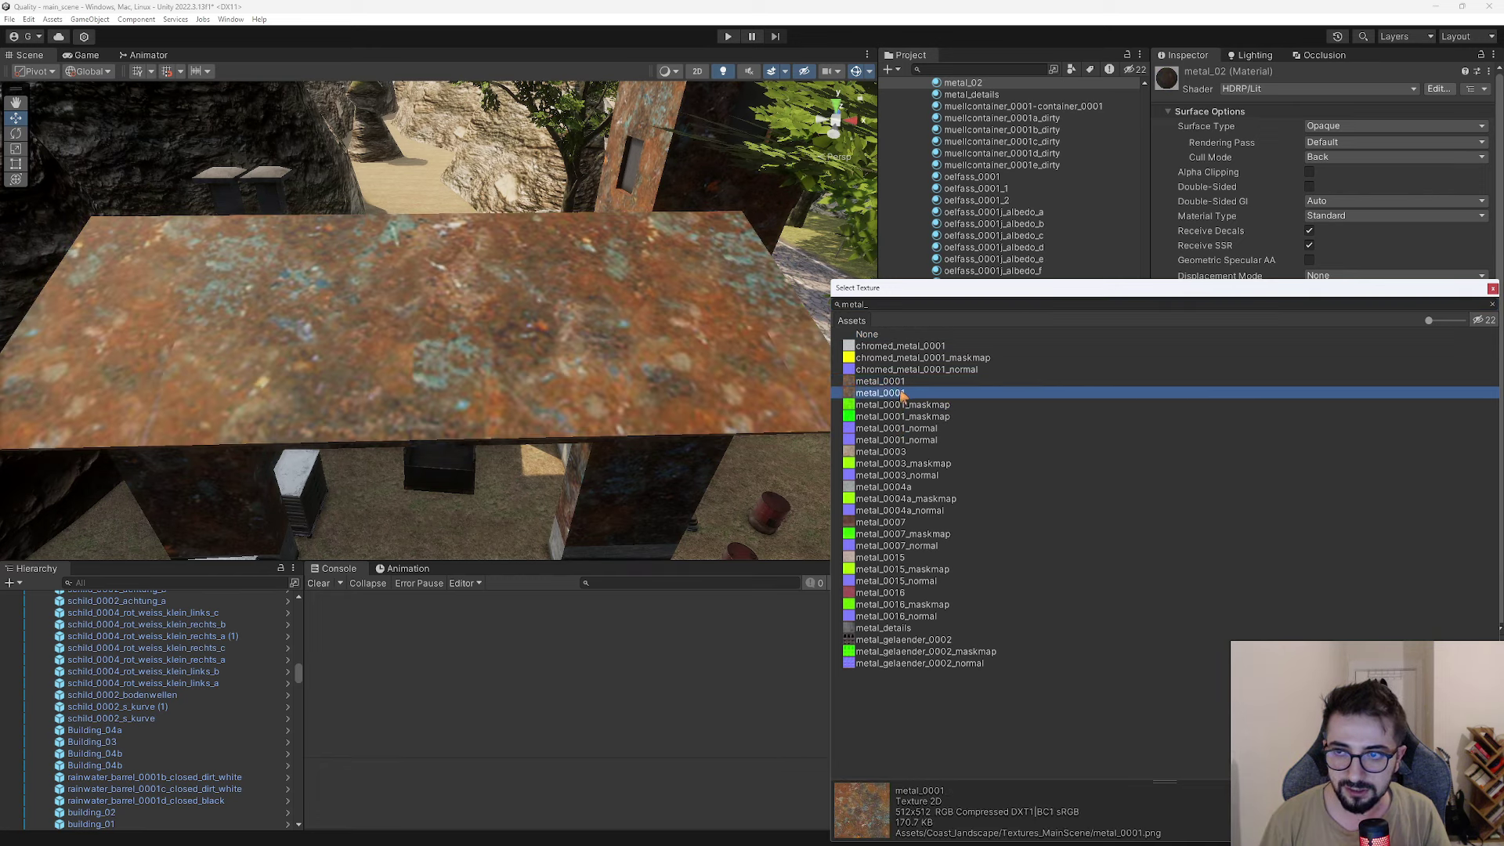
pyautogui.click(907, 383)
pyautogui.click(903, 394)
pyautogui.click(908, 382)
pyautogui.click(903, 394)
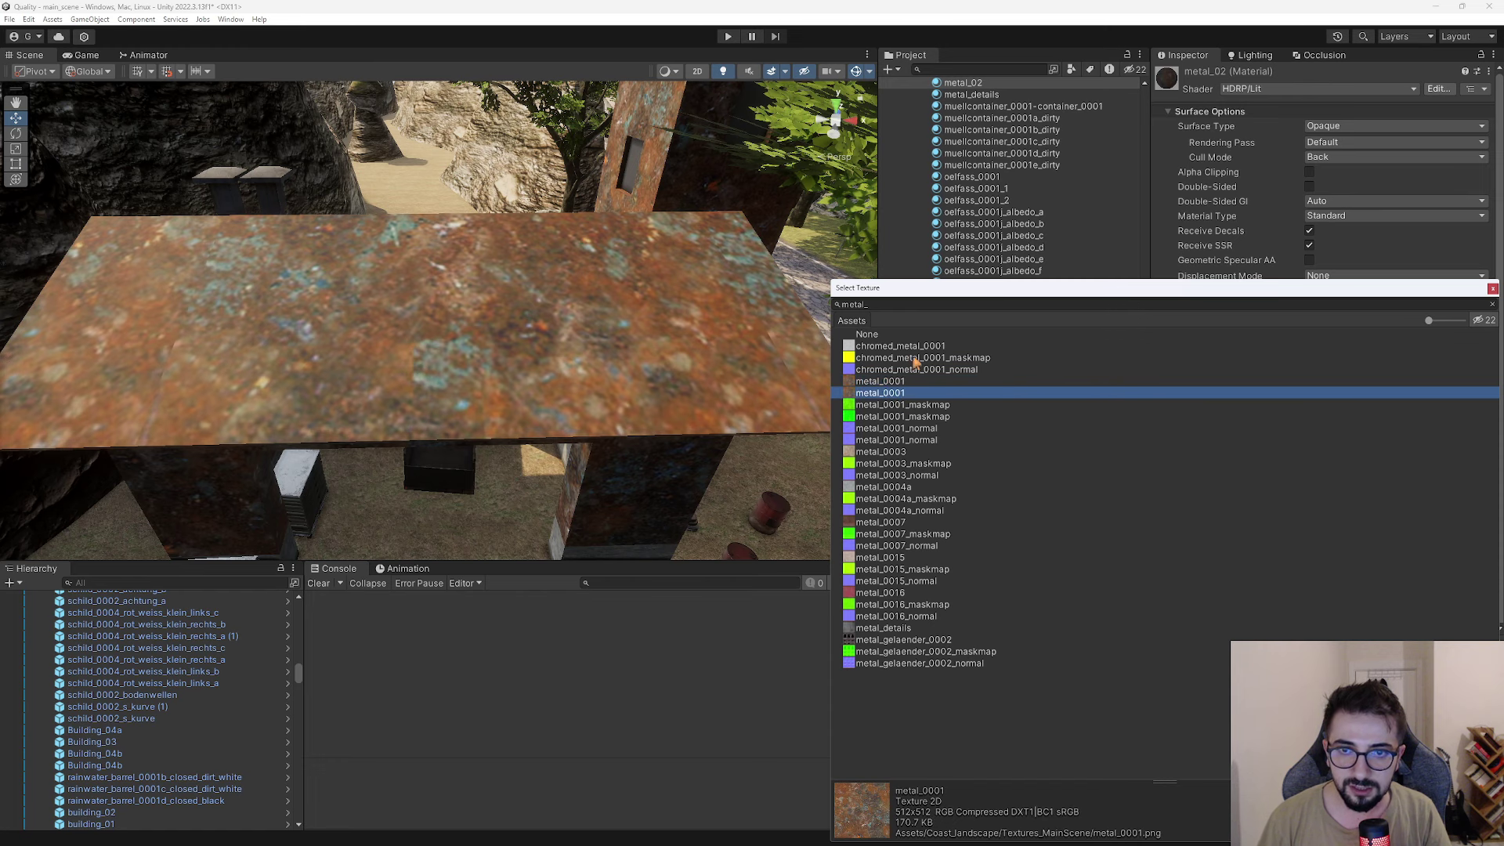
pyautogui.click(915, 358)
pyautogui.click(917, 347)
pyautogui.click(916, 370)
pyautogui.click(926, 358)
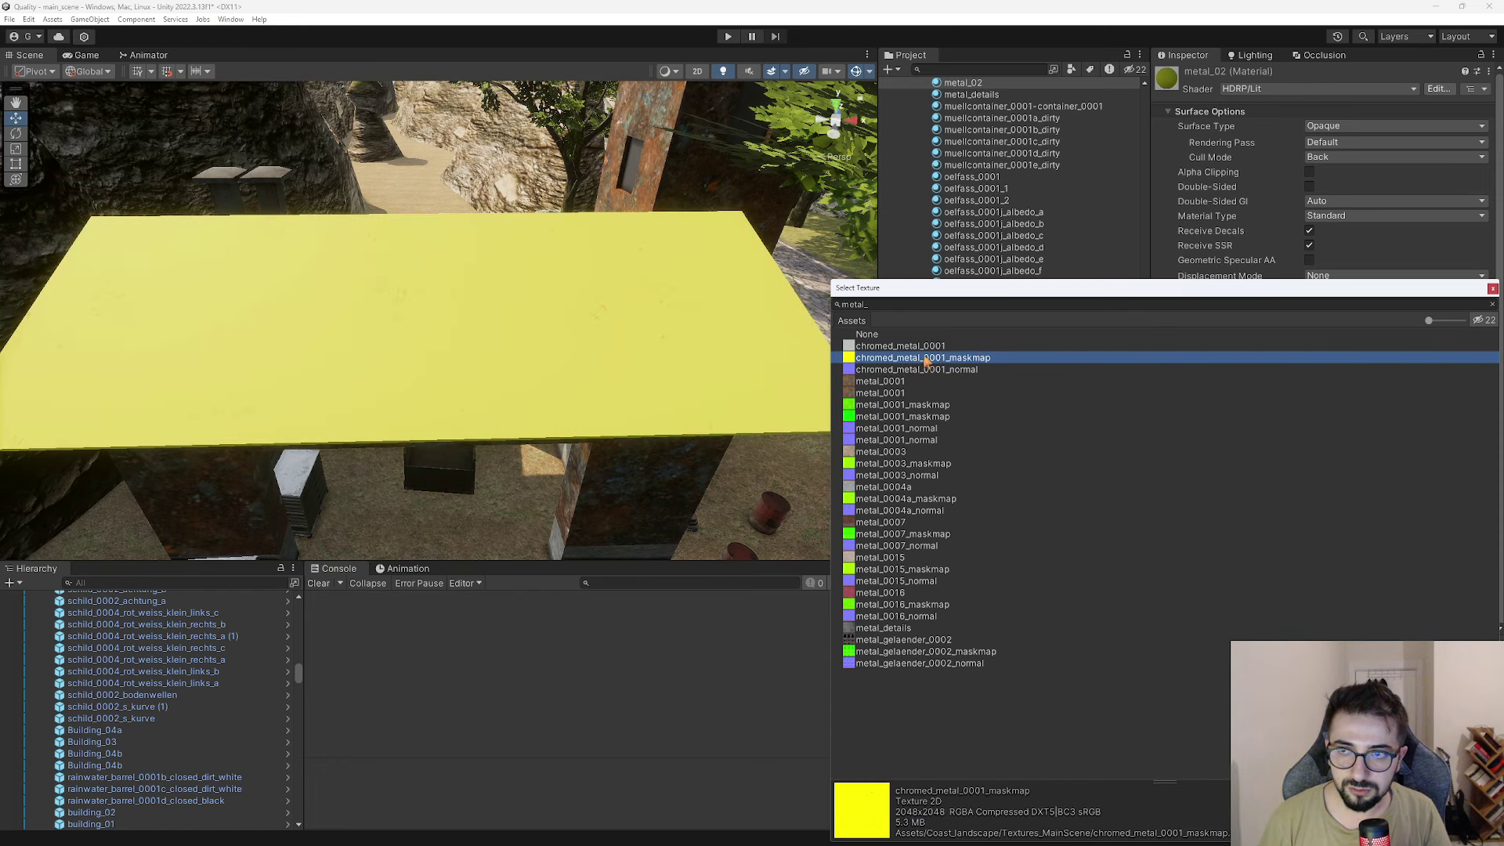
pyautogui.press('Escape')
pyautogui.moveTo(470, 313)
pyautogui.keyDown('alt'); pyautogui.mouseDown()
pyautogui.moveTo(677, 350)
pyautogui.moveTo(793, 338)
pyautogui.mouseUp(); pyautogui.keyUp('alt')
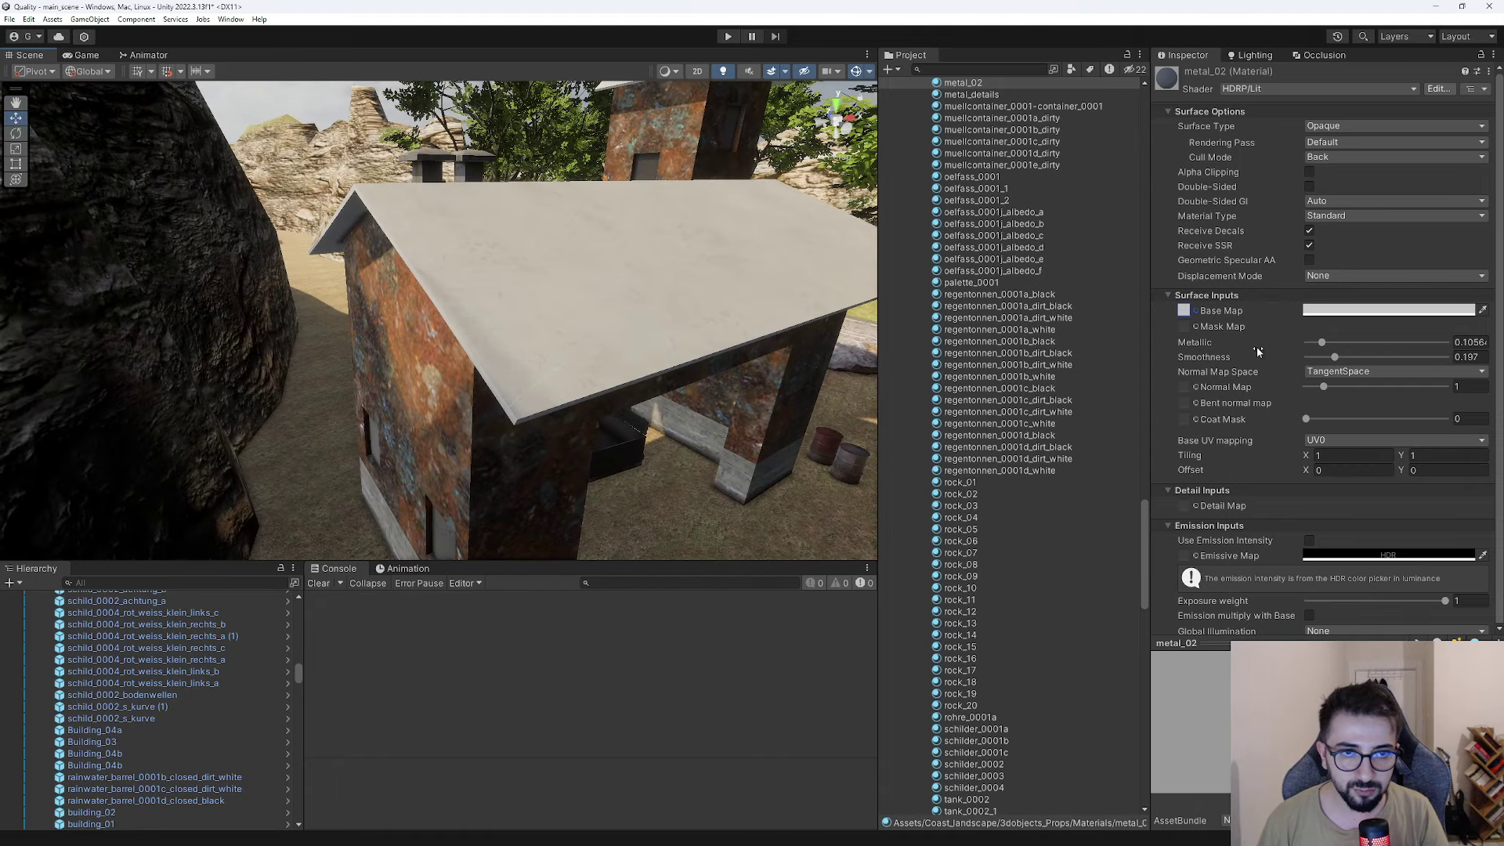
# Preview the metaltuere, metal_0001 and metal_0007 textures as the roof material's Base Map.
pyautogui.click(1197, 311)
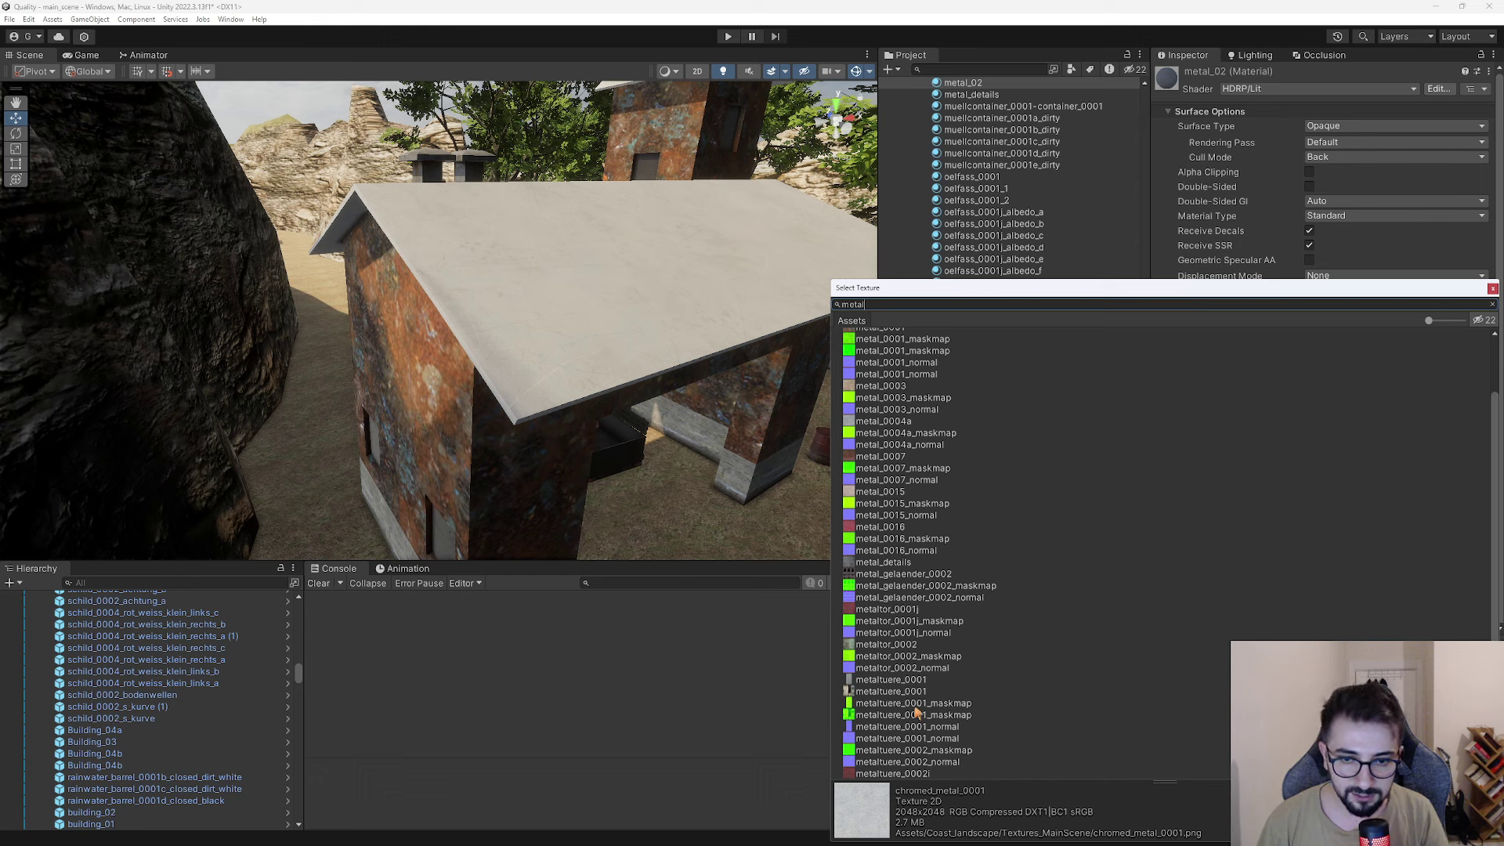
pyautogui.click(901, 774)
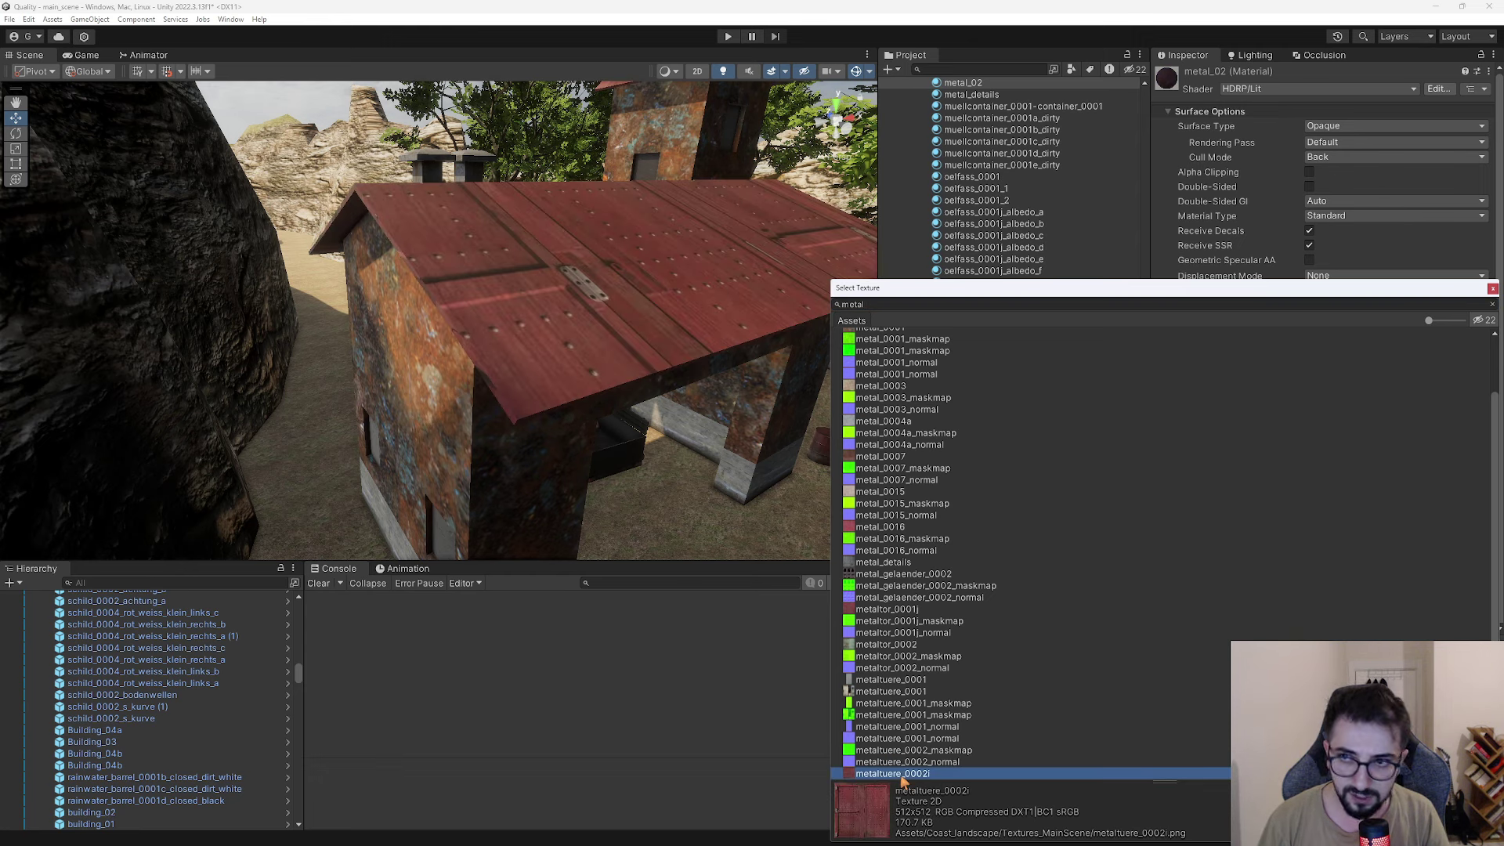
pyautogui.click(893, 762)
pyautogui.click(893, 751)
pyautogui.click(894, 740)
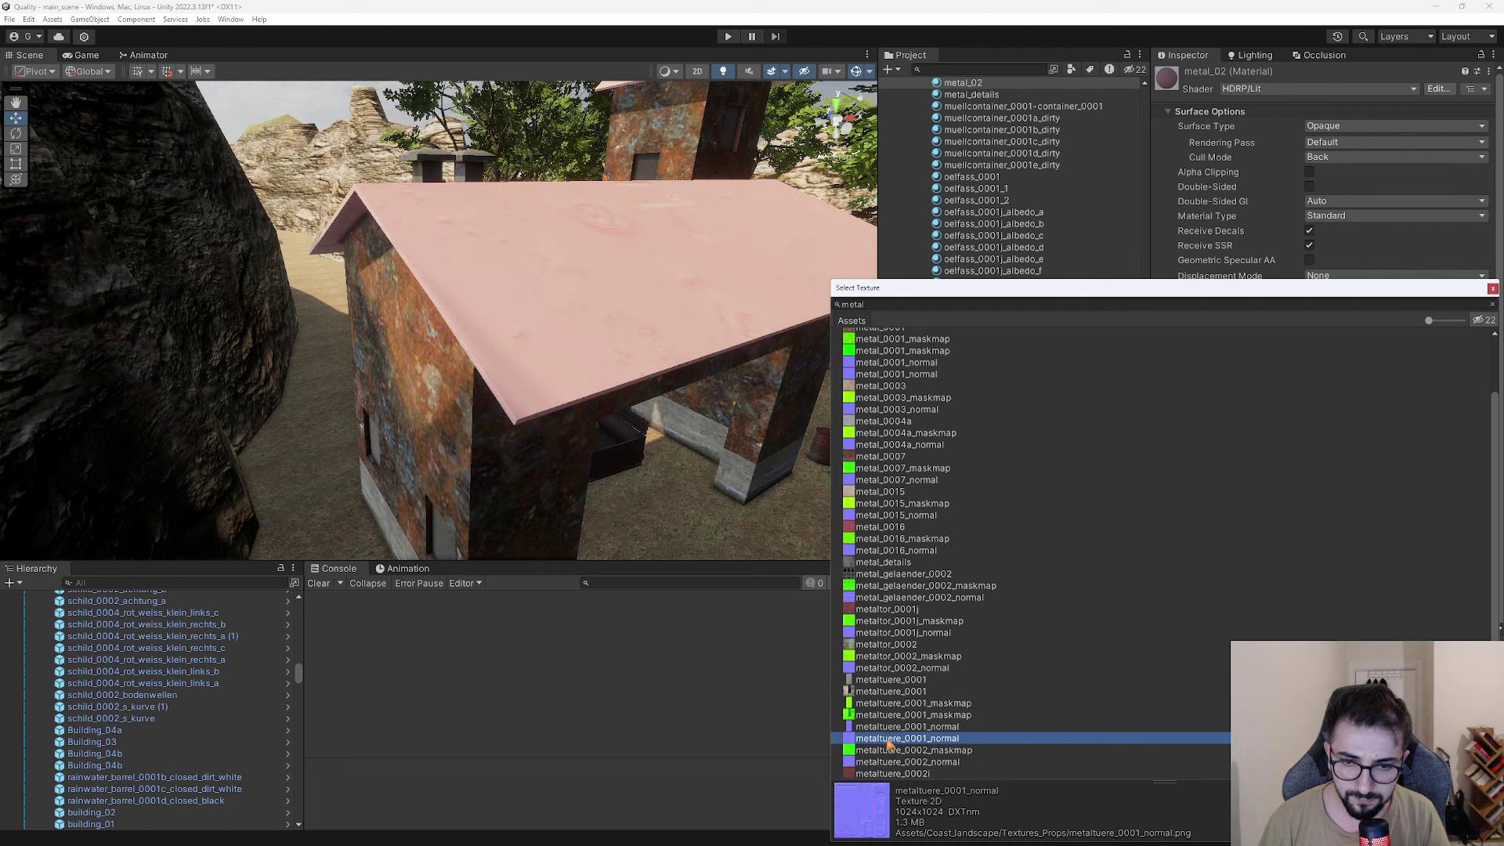
pyautogui.scroll(2, 901, 730)
pyautogui.click(896, 382)
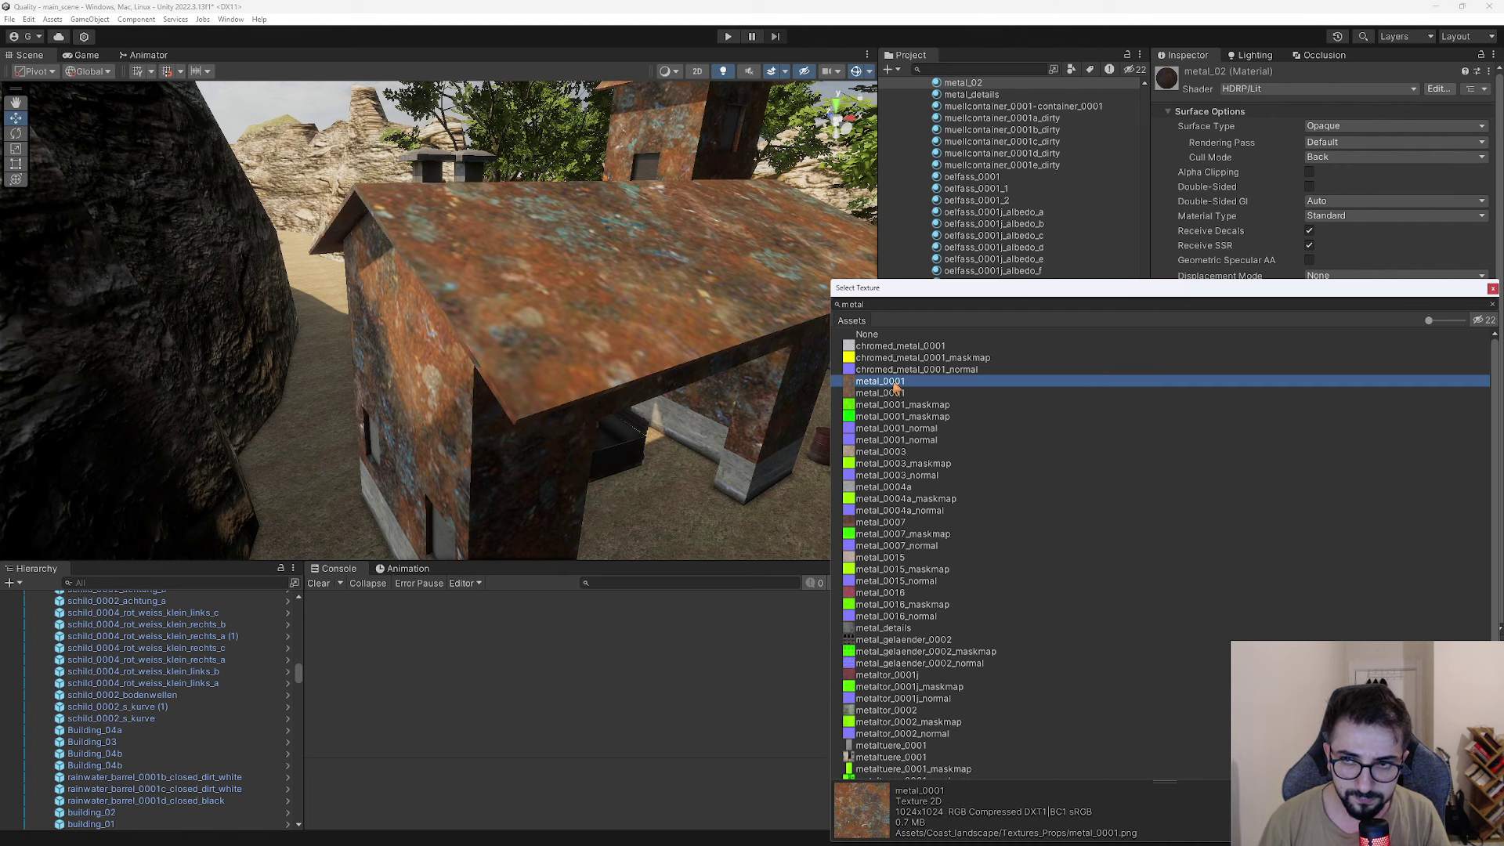
pyautogui.click(895, 393)
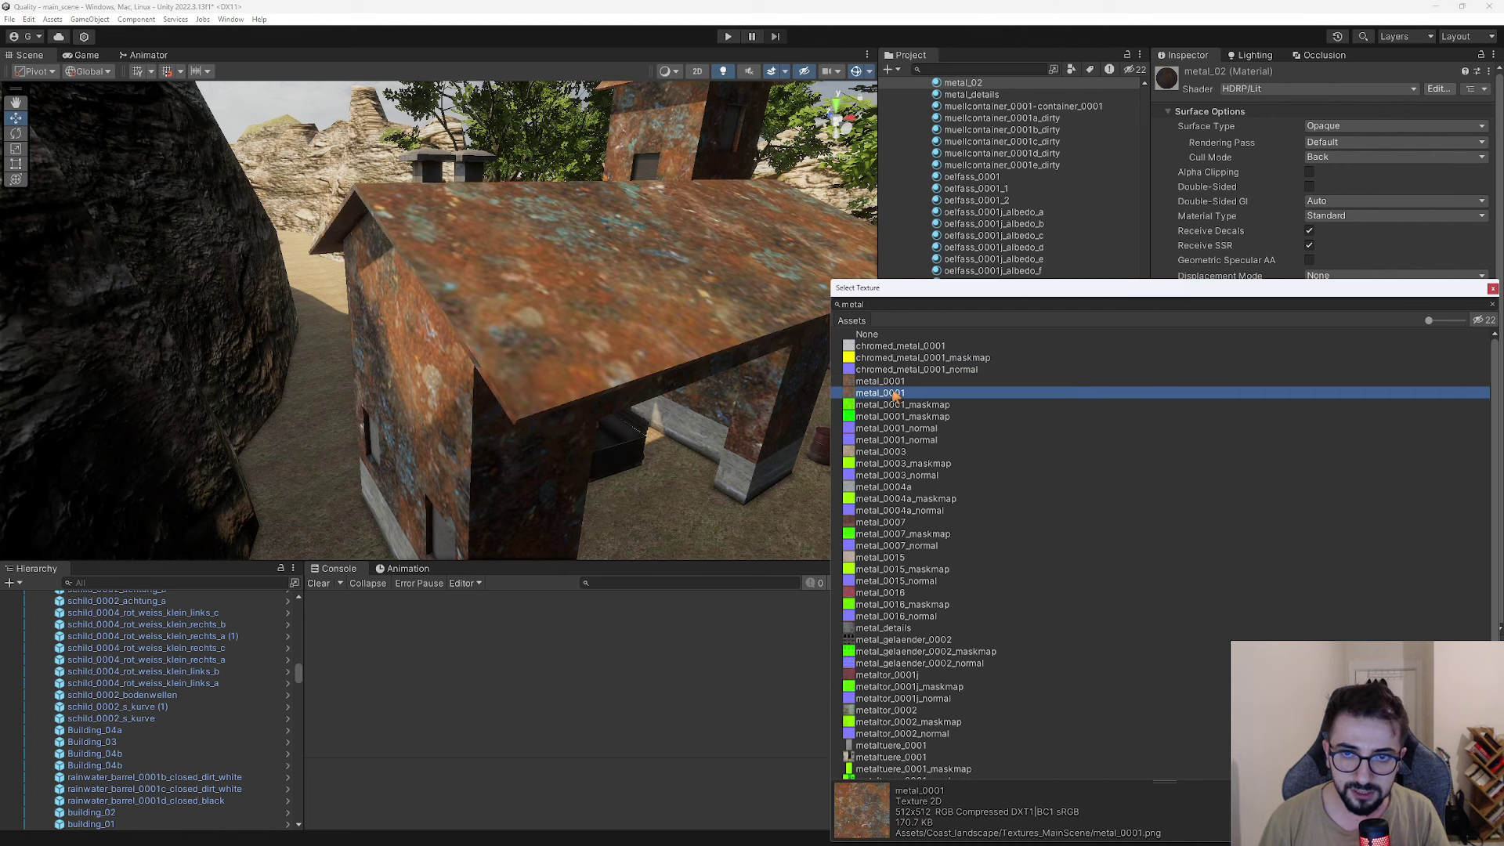
pyautogui.click(896, 382)
pyautogui.click(895, 394)
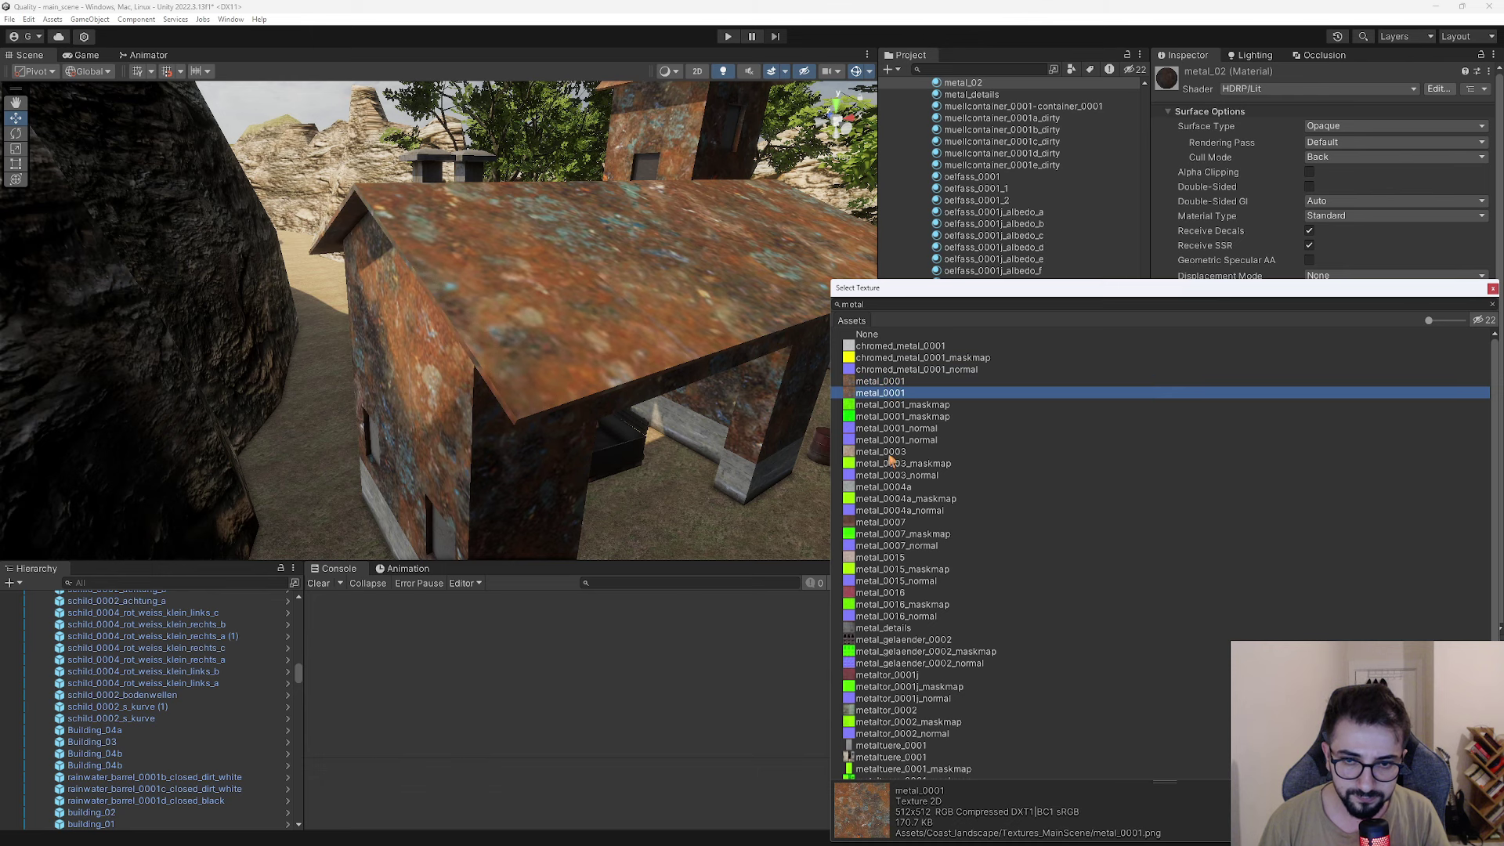
pyautogui.click(884, 523)
pyautogui.moveTo(650, 409); pyautogui.dragTo(696, 394, button='right')
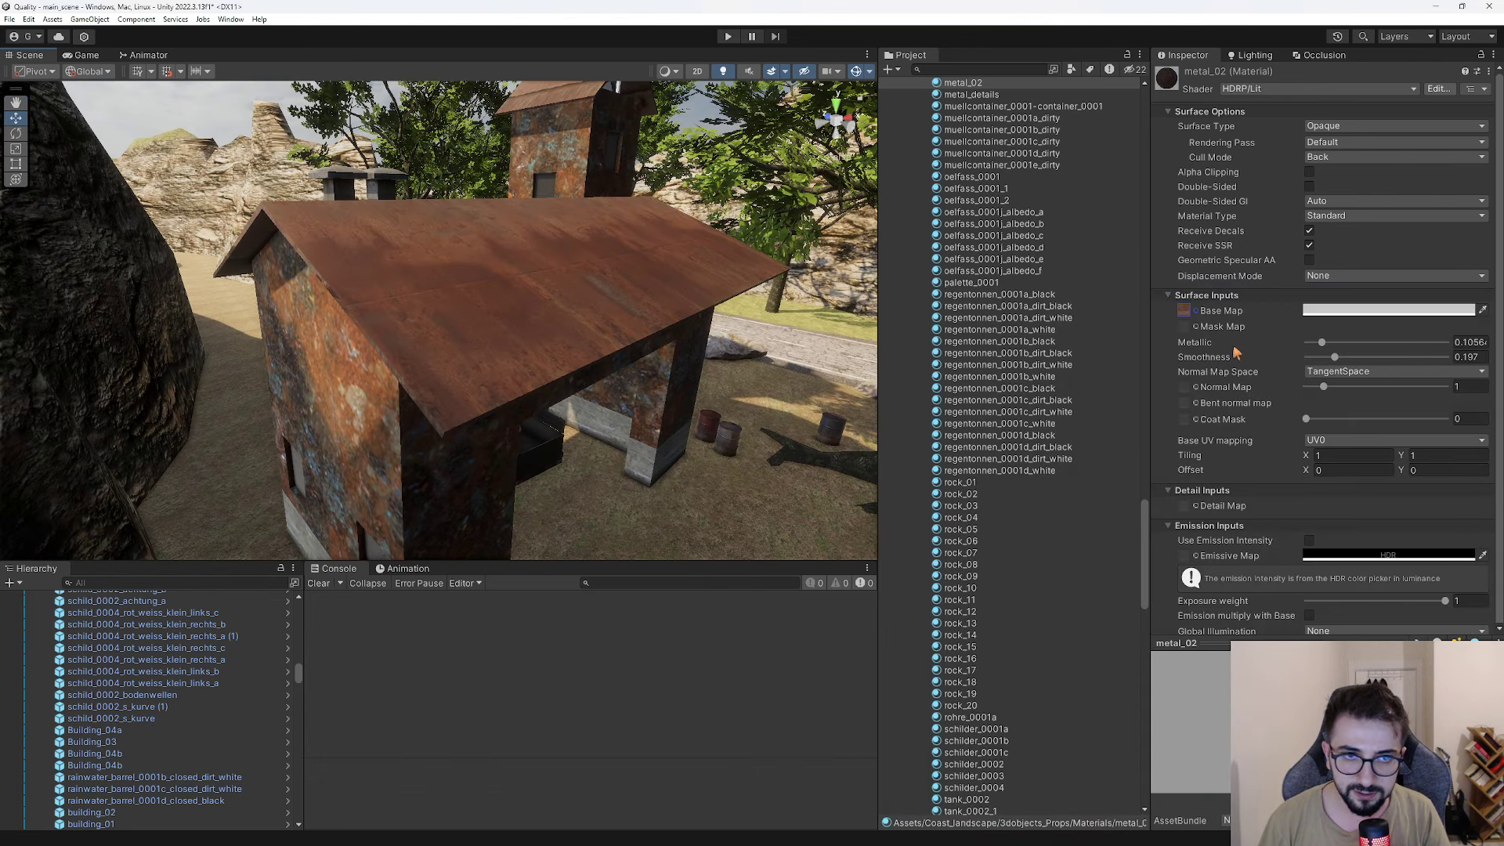
# After trying metal_0003, settle on rusty metal_0001 as metal_02's Base Map.
pyautogui.click(1197, 313)
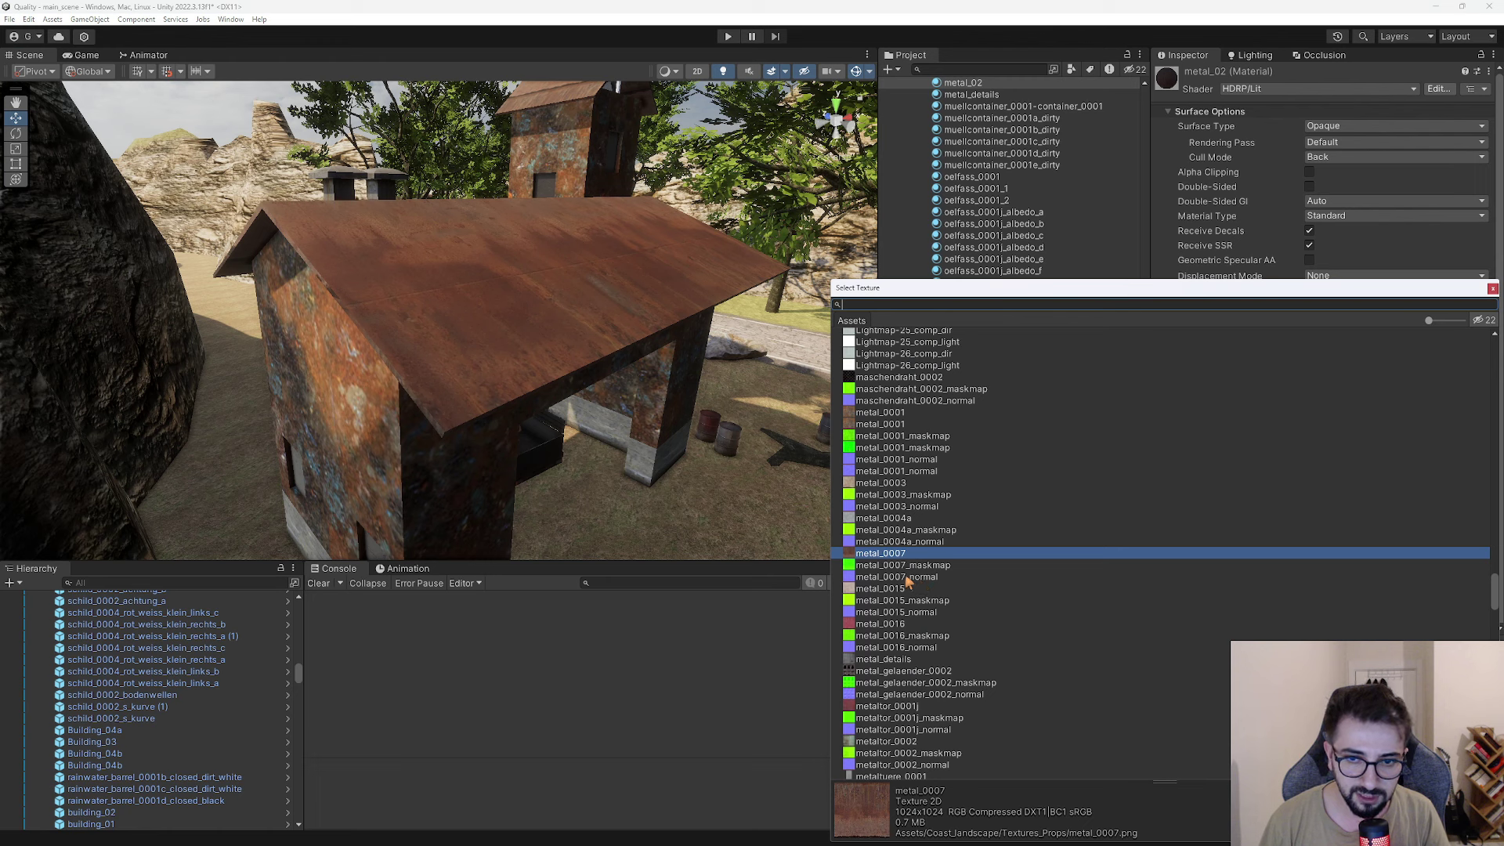
pyautogui.click(898, 485)
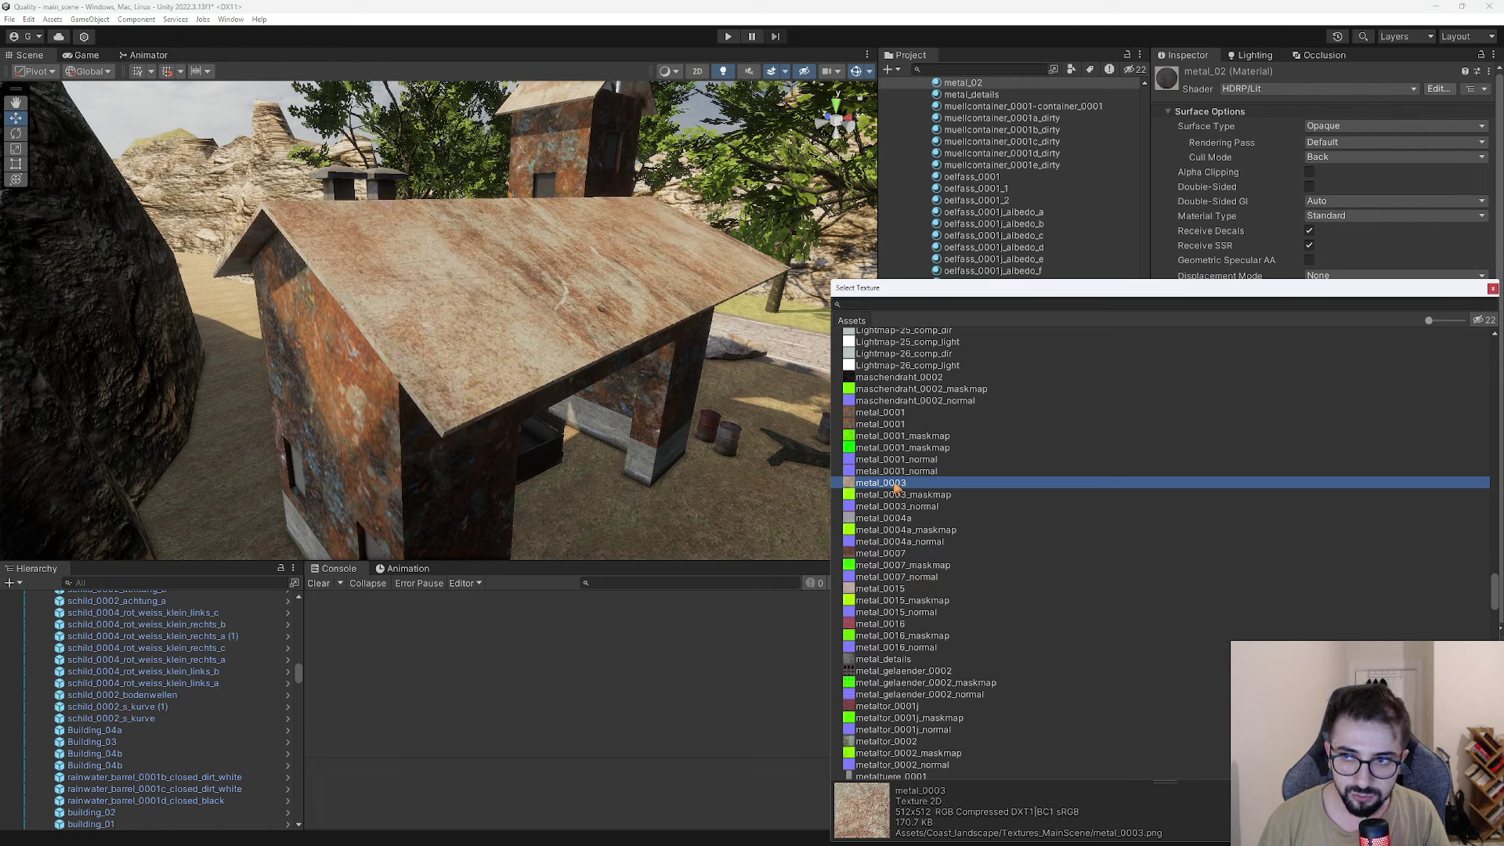
pyautogui.click(899, 425)
pyautogui.click(894, 414)
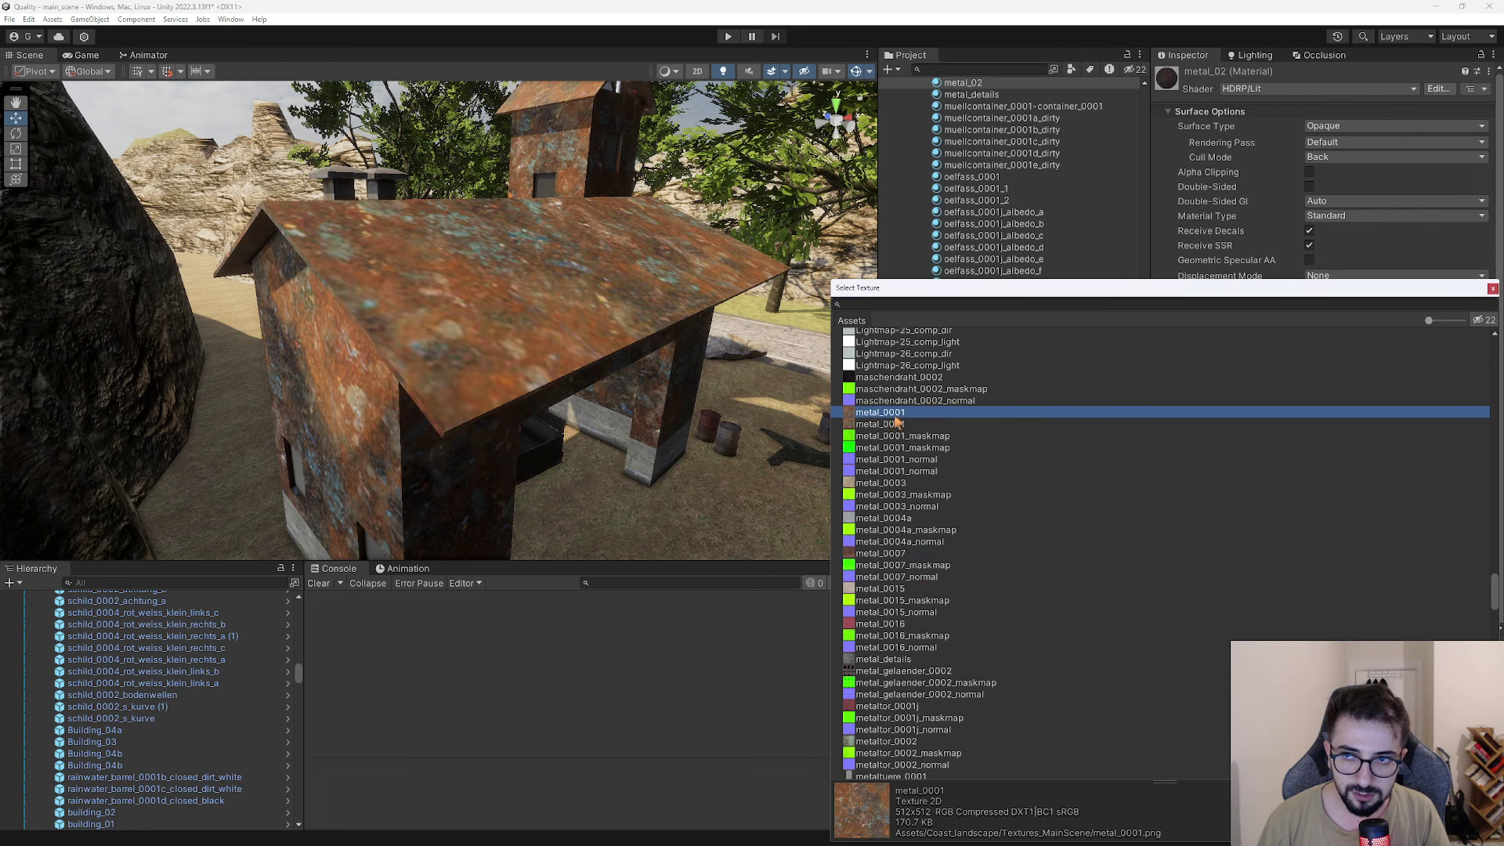
pyautogui.click(895, 424)
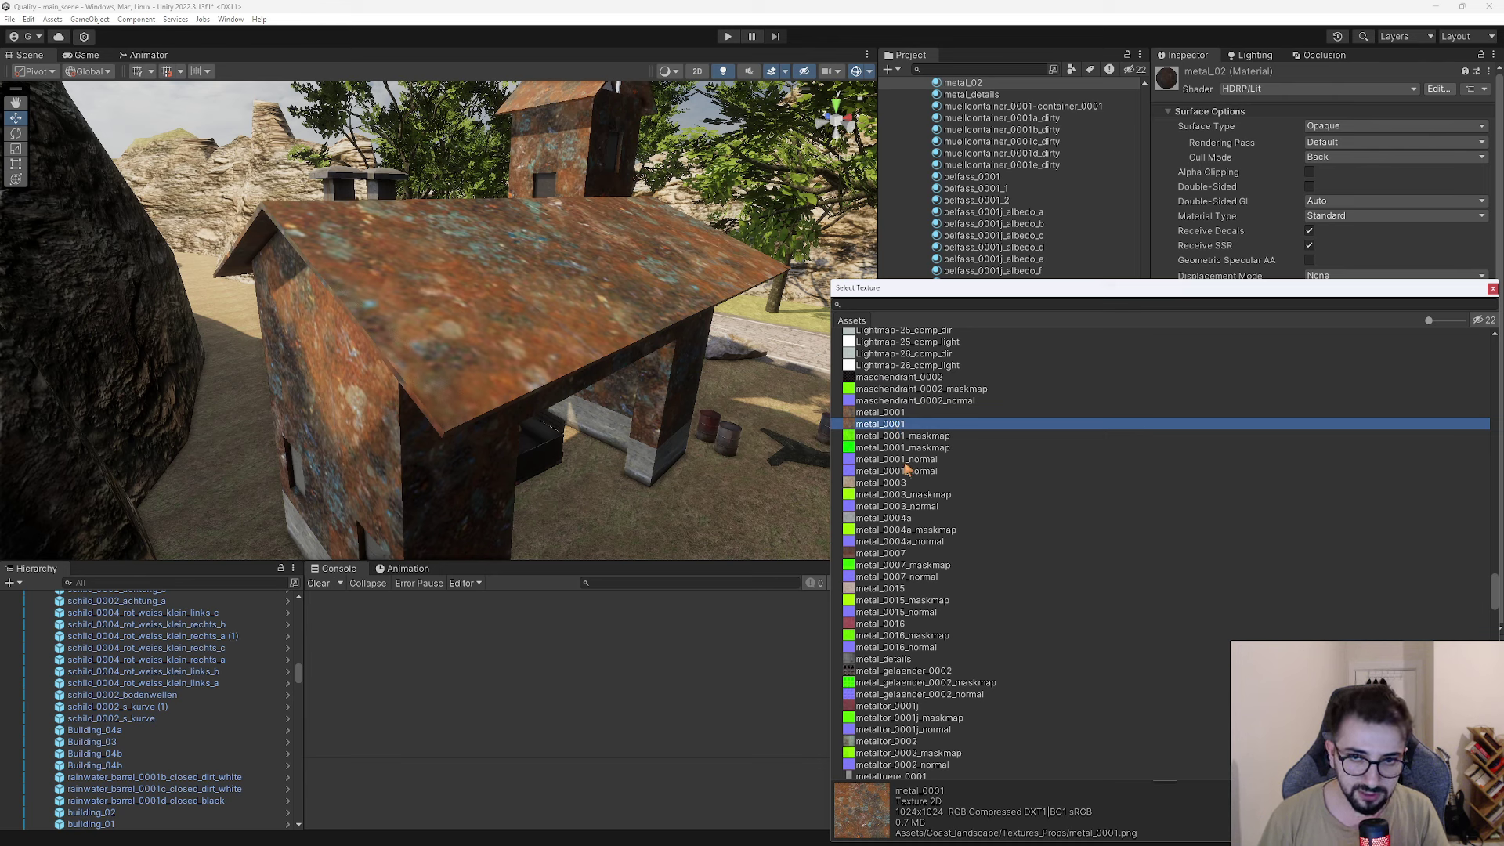
pyautogui.click(894, 414)
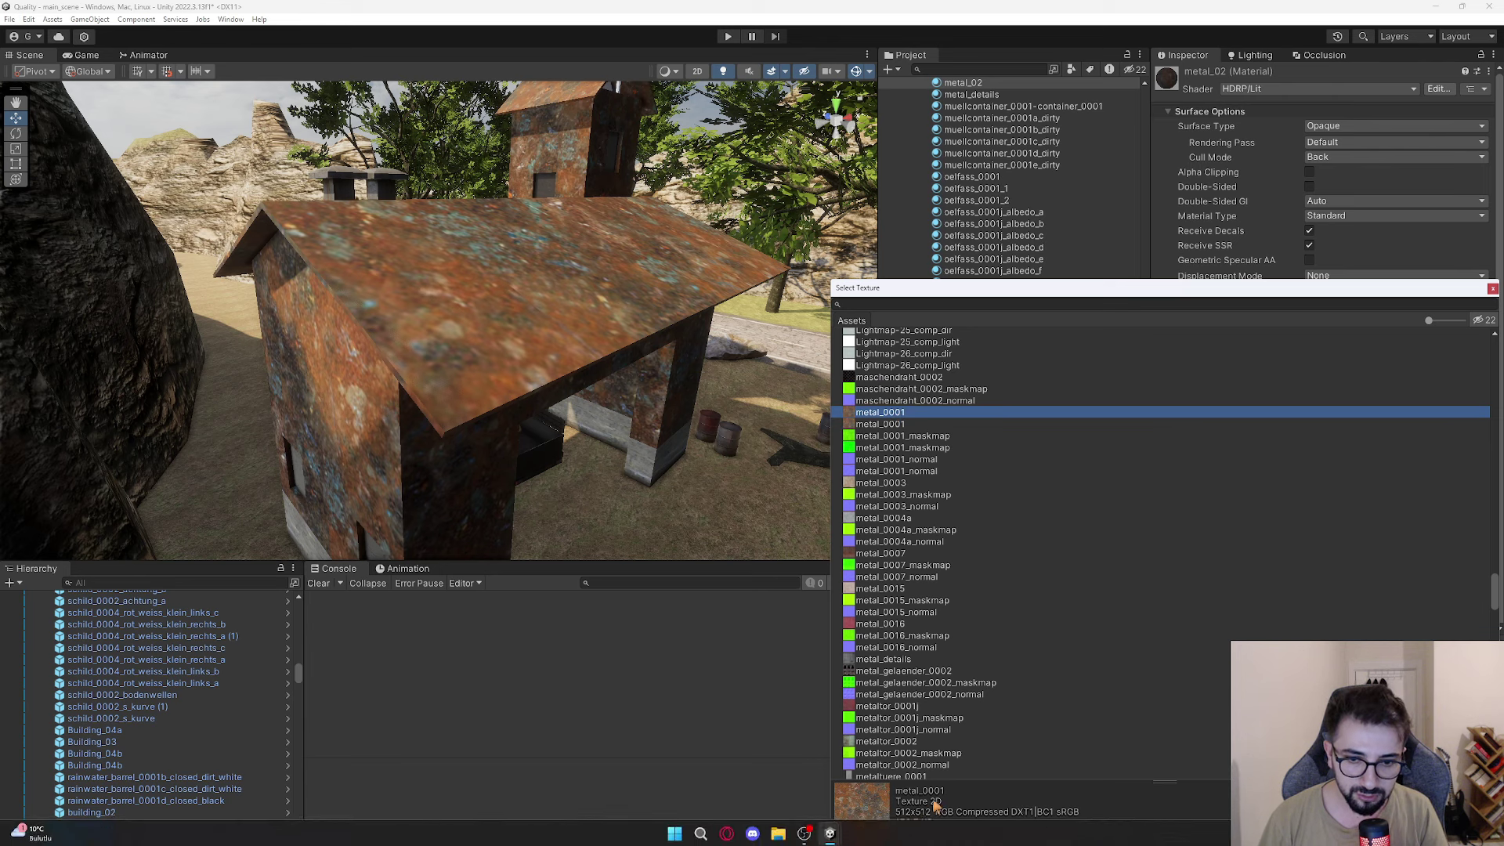
pyautogui.click(913, 426)
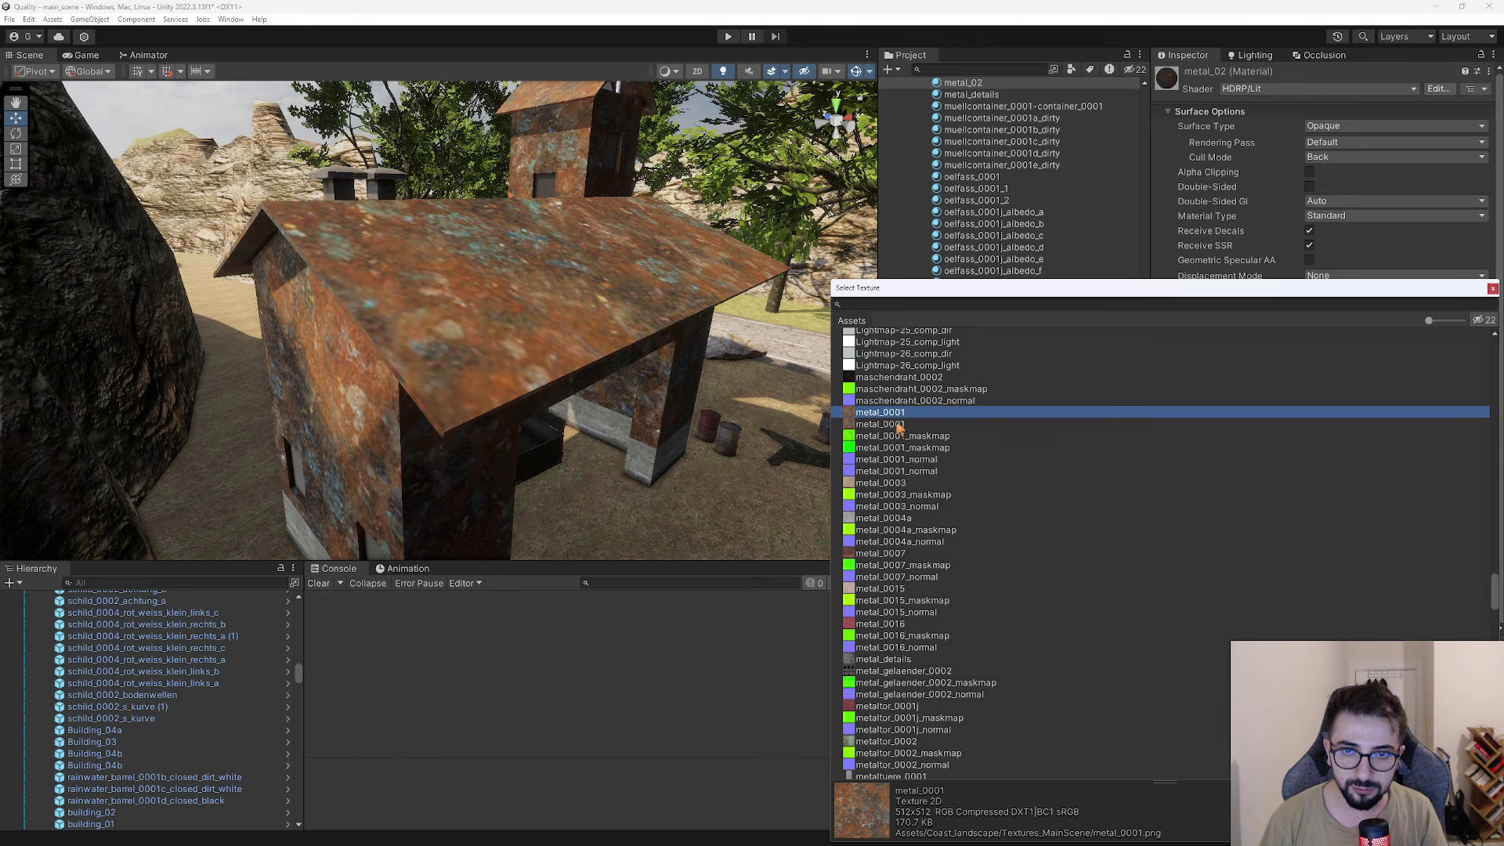
pyautogui.doubleClick(900, 427)
pyautogui.click(1193, 324)
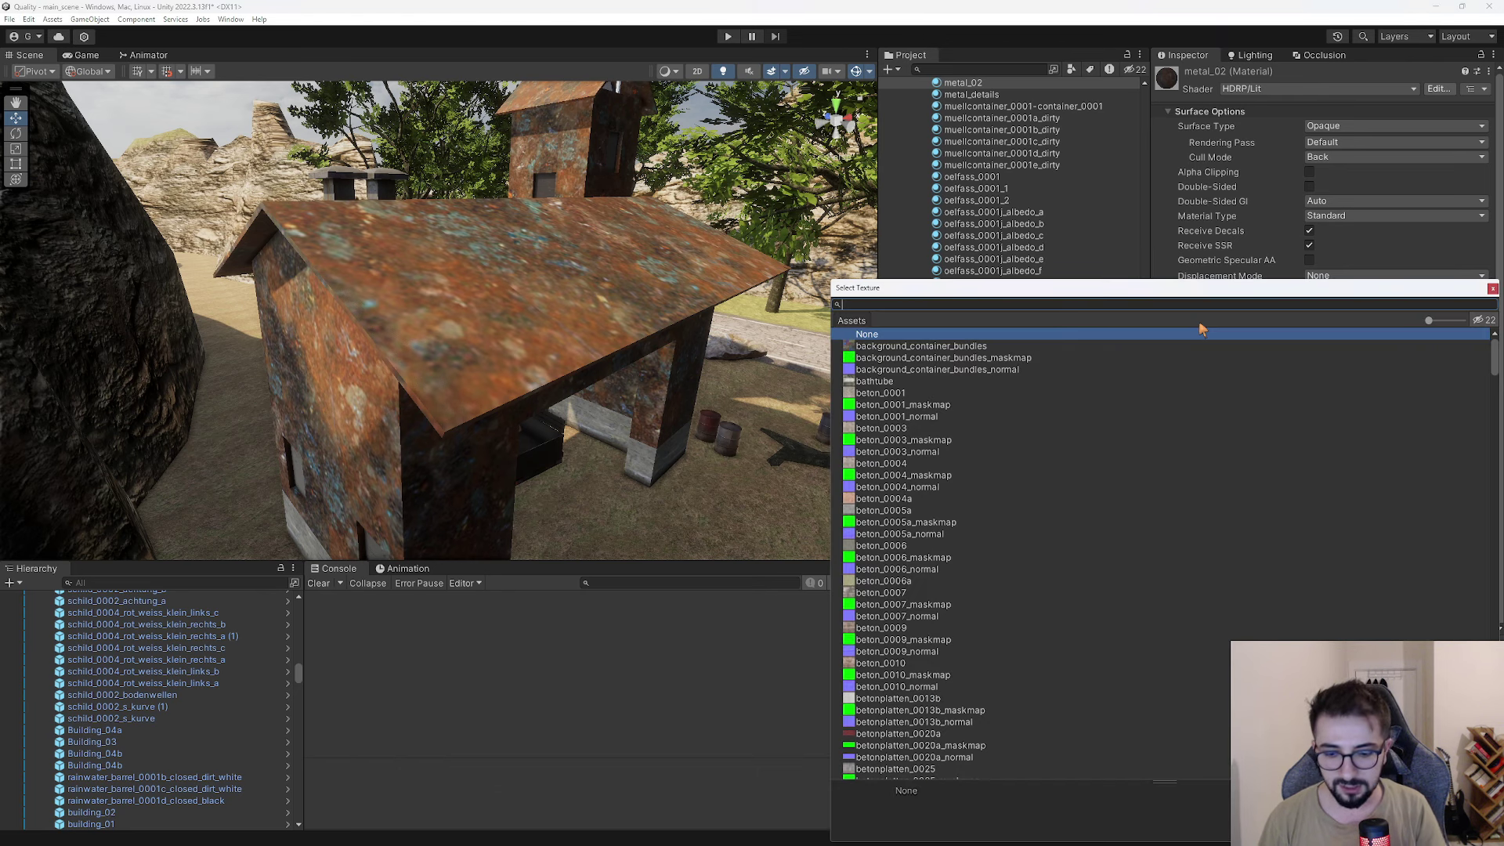
# Assign the 512x512 metal_0001_maskmap as the roof material's Mask Map.
pyautogui.write('metal')
pyautogui.moveTo(1159, 287); pyautogui.dragTo(595, 306)
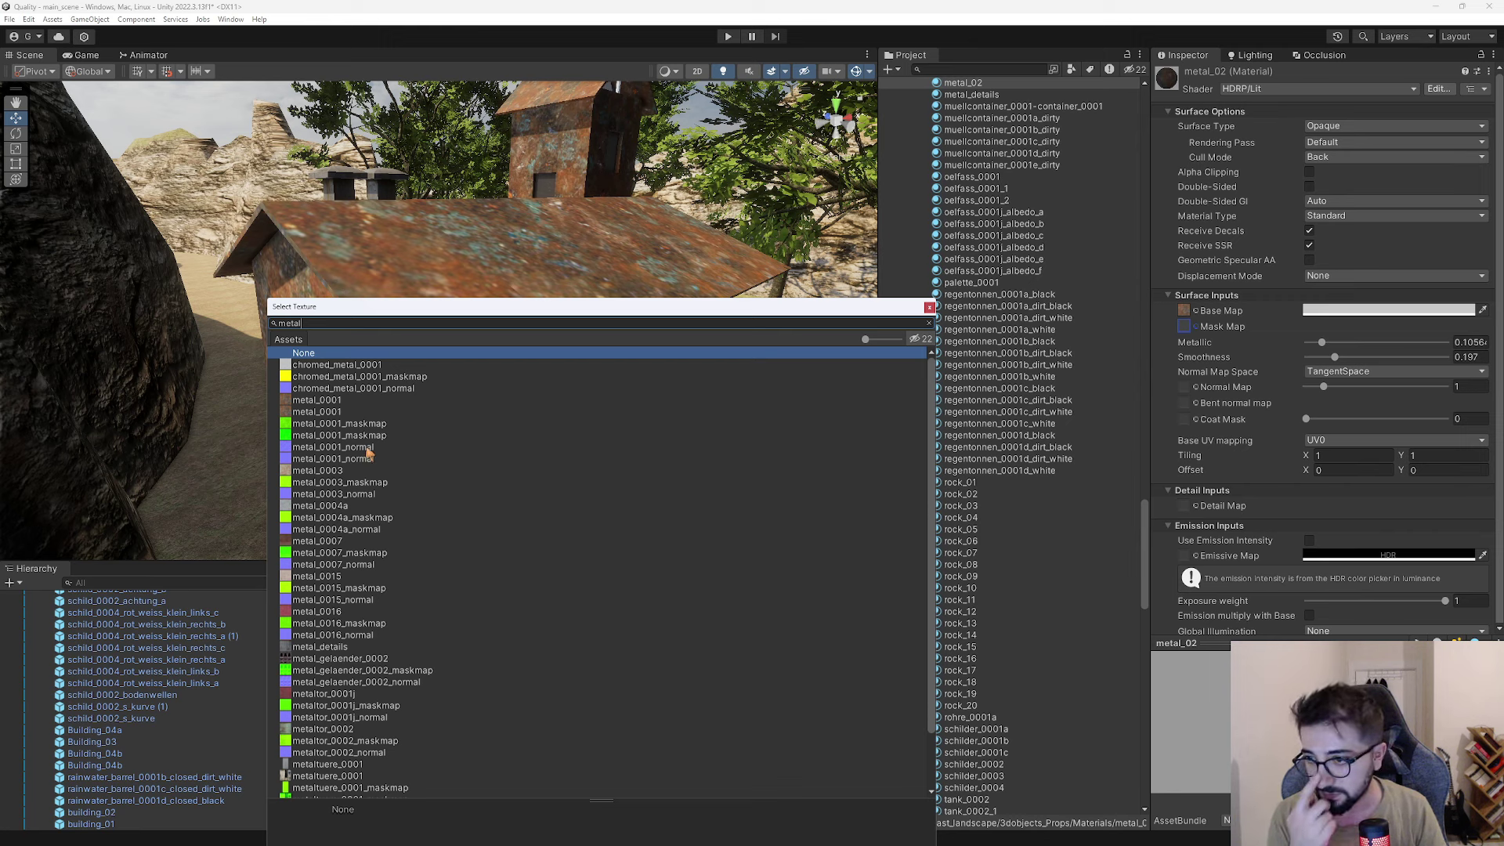
pyautogui.click(368, 434)
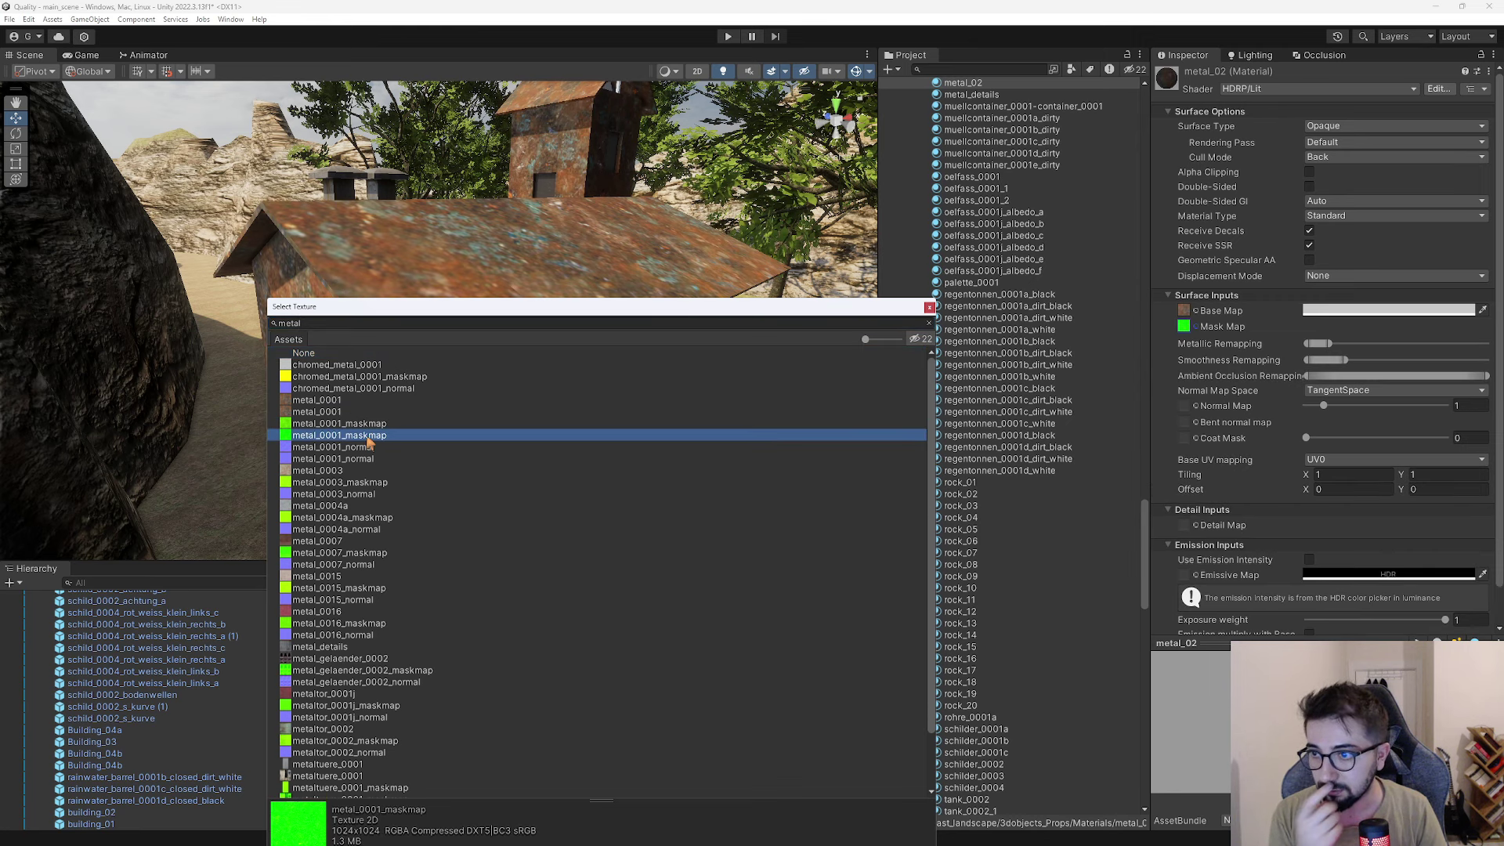
pyautogui.press('Up')
pyautogui.press('Return')
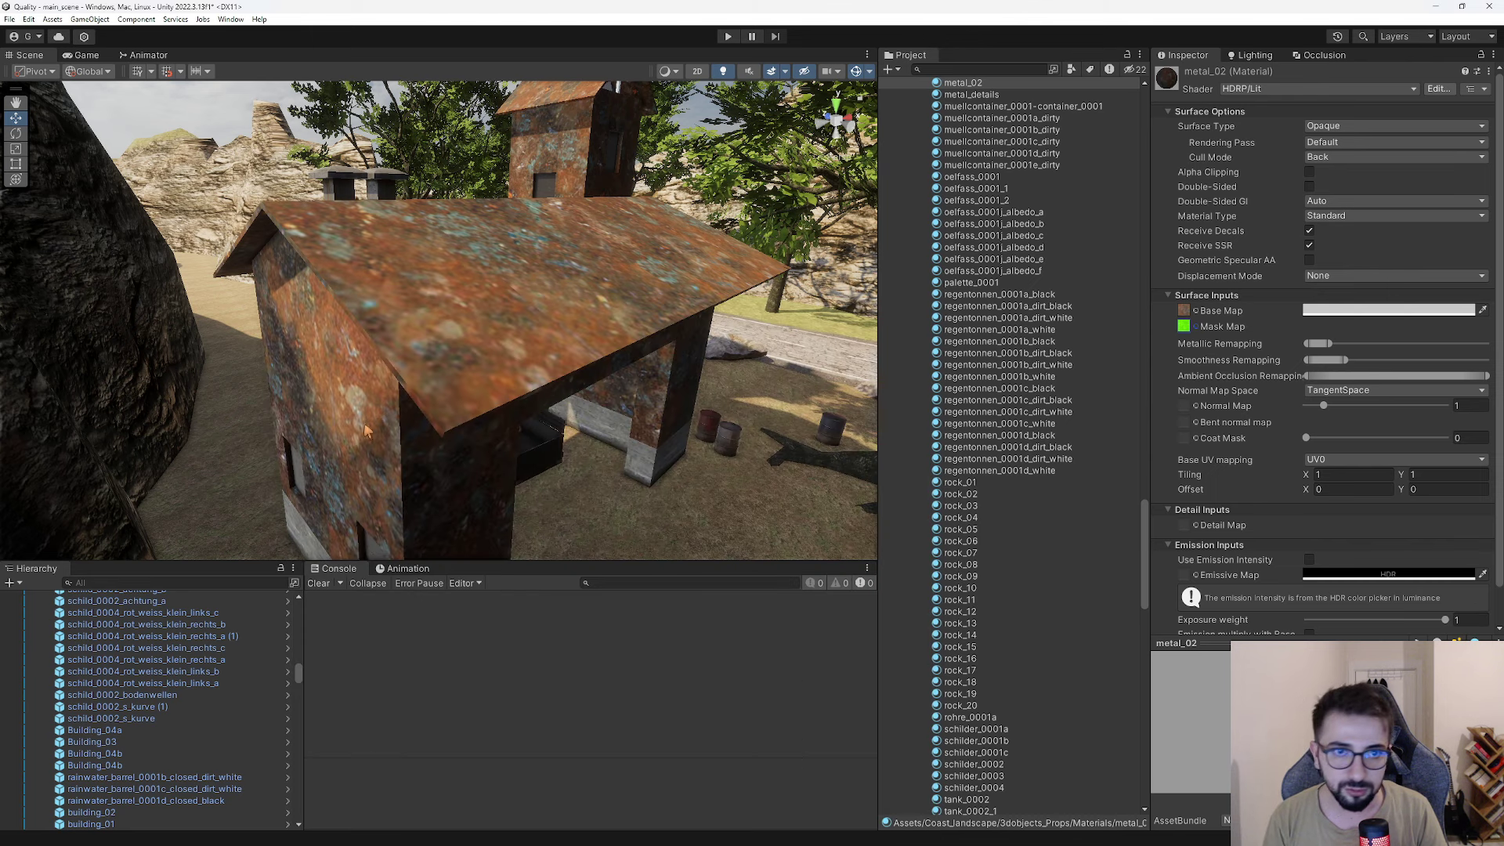
# Assign metal_0001_normal as the metal_02 material's Normal Map.
pyautogui.click(1199, 406)
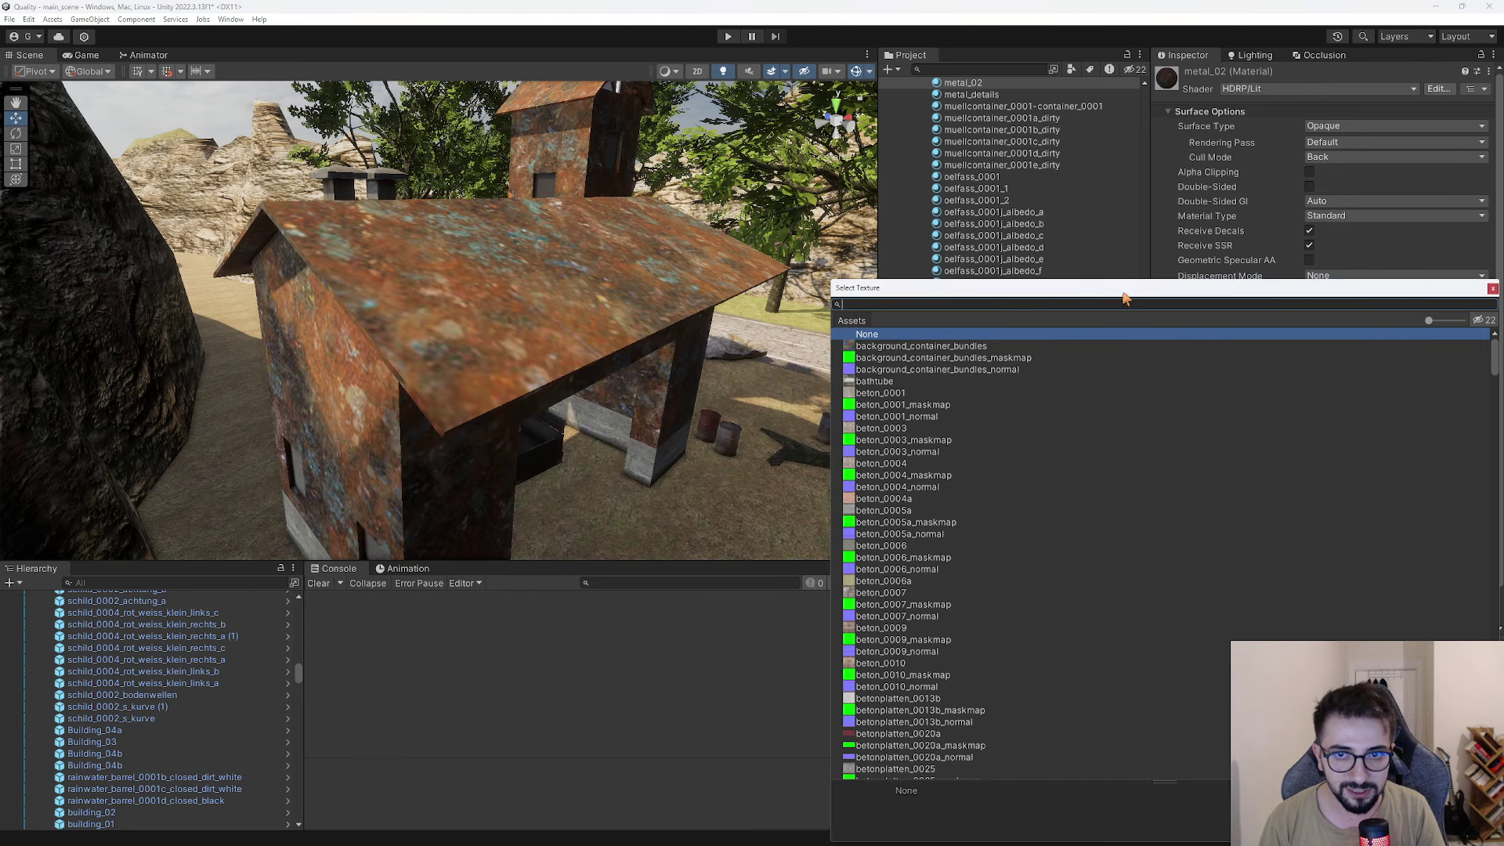
pyautogui.moveTo(1125, 298); pyautogui.dragTo(576, 318)
pyautogui.write('l')
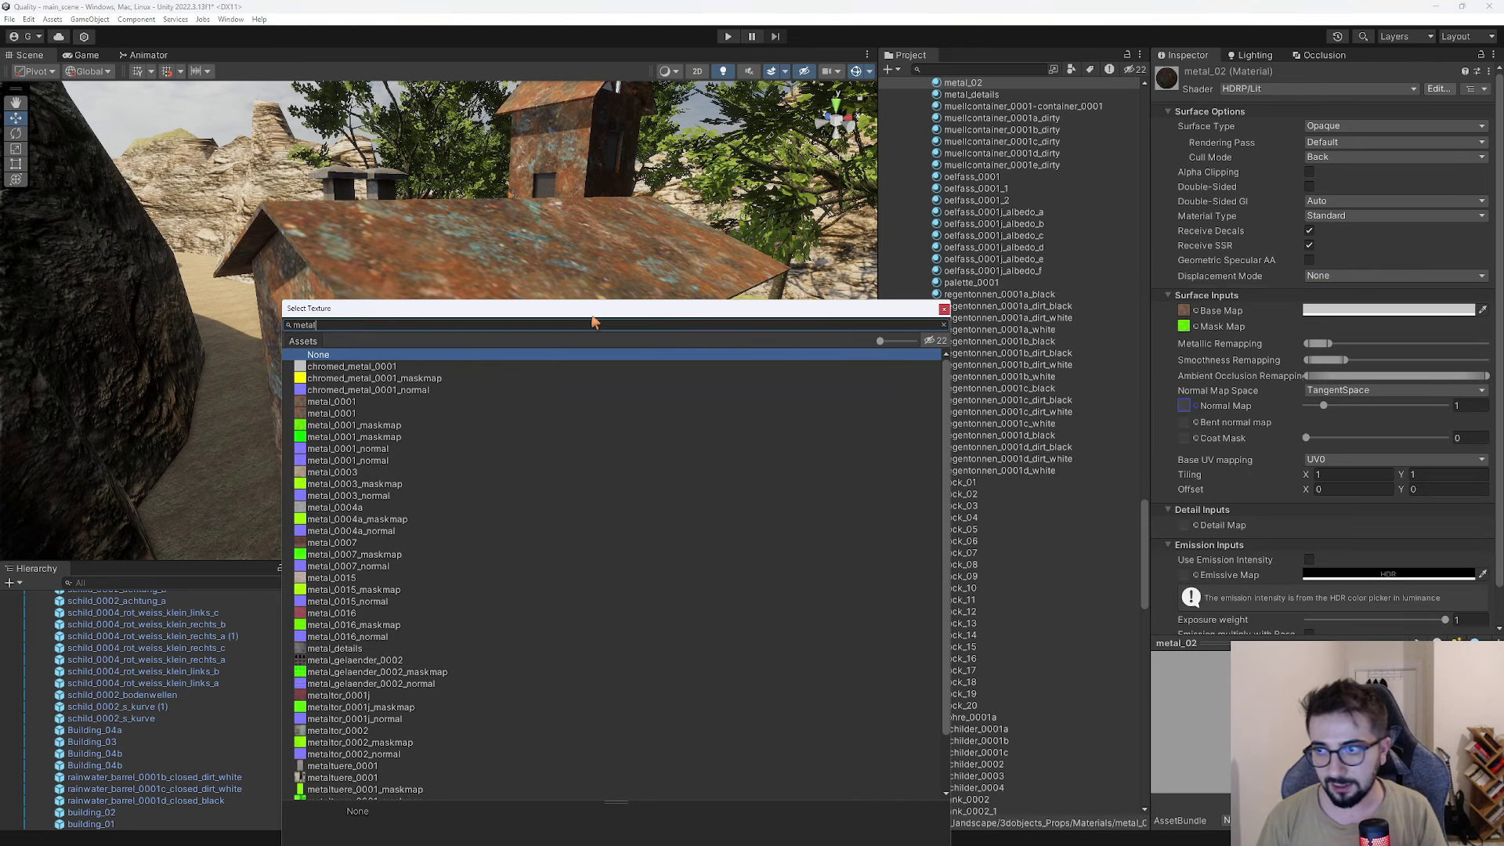
pyautogui.click(354, 450)
pyautogui.doubleClick(353, 452)
# Fly to the walled corner and select the zementsaecke_0001b cement-sack object.
pyautogui.moveTo(353, 451)
pyautogui.mouseDown(button='right')
pyautogui.moveTo(798, 298)
pyautogui.moveTo(581, 396)
pyautogui.moveTo(470, 388)
pyautogui.mouseUp(button='right')
pyautogui.click(470, 387)
pyautogui.scroll(-5, 1219, 544)
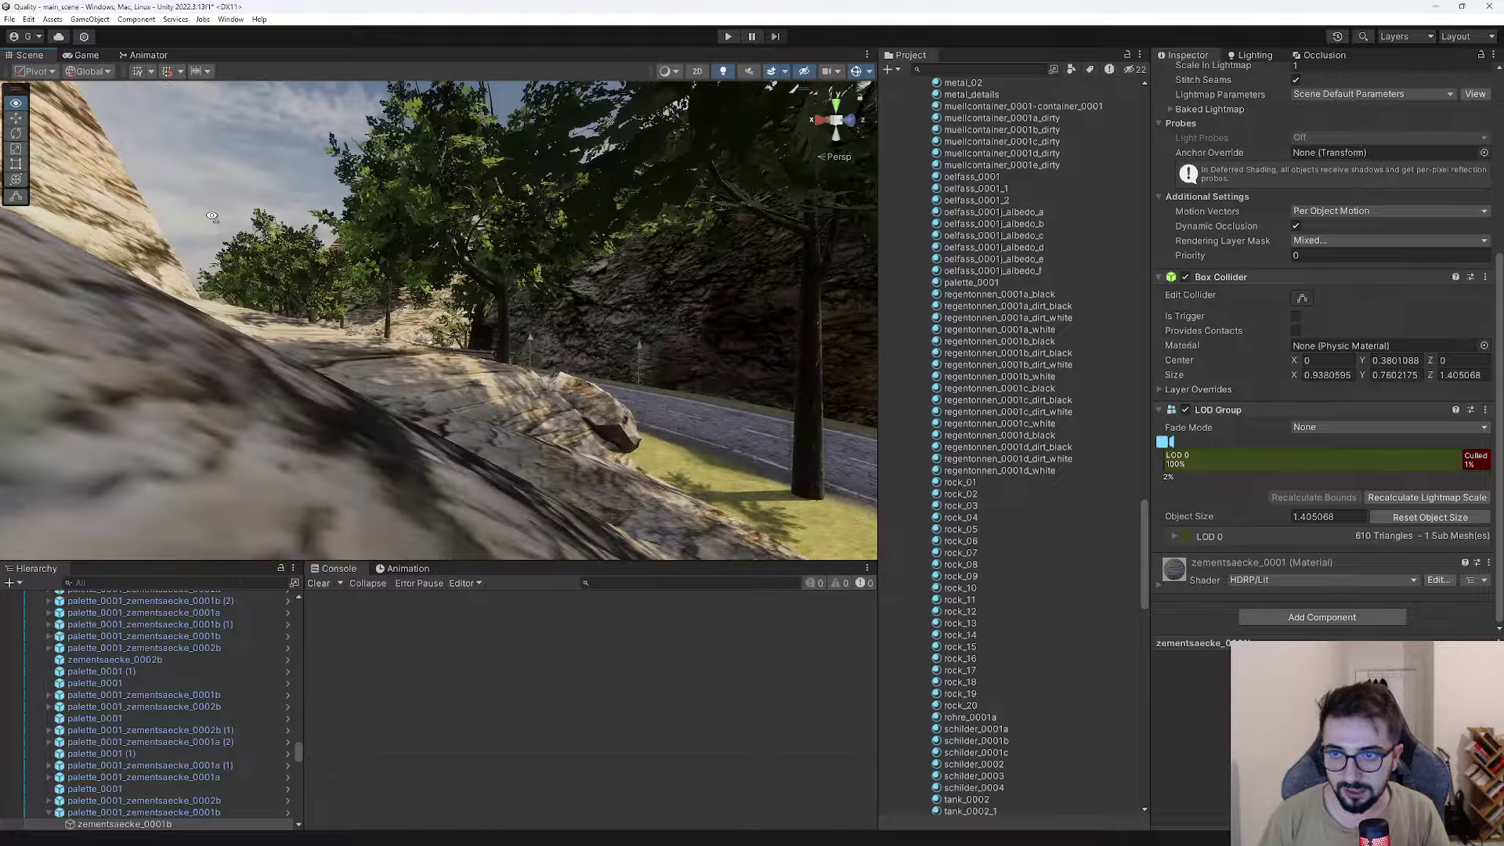
# Maximize the Scene view and fly along the road, under the bridge, to the green barrel.
pyautogui.doubleClick(30, 55)
pyautogui.moveTo(564, 384)
pyautogui.mouseDown(button='right')
pyautogui.moveTo(621, 365)
pyautogui.moveTo(513, 526)
pyautogui.moveTo(769, 535)
pyautogui.moveTo(1088, 498)
pyautogui.mouseUp(button='right')
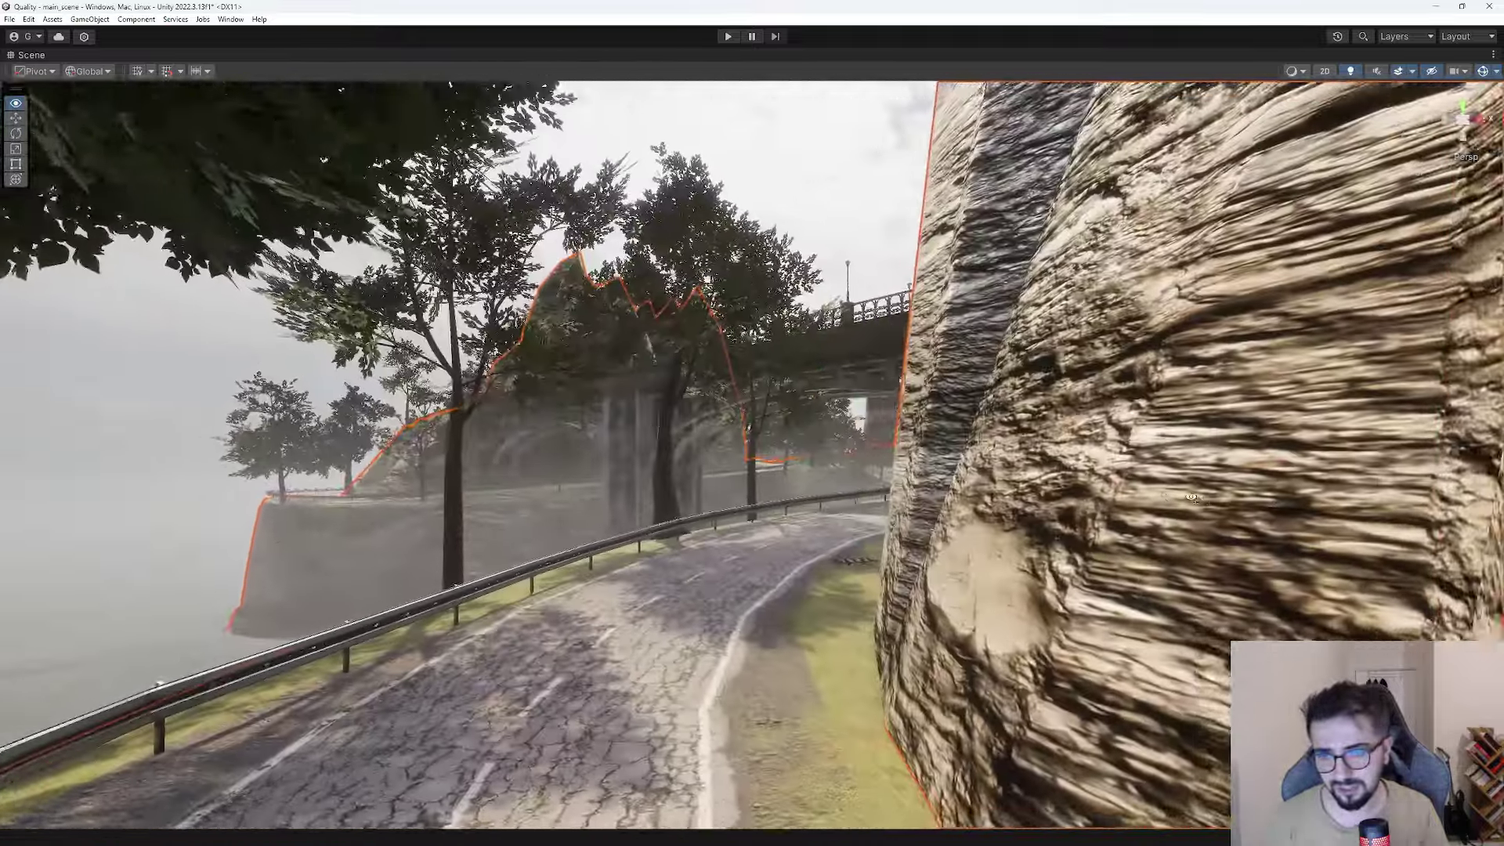
pyautogui.moveTo(1192, 496)
pyautogui.mouseDown(button='right')
pyautogui.moveTo(1459, 492)
pyautogui.moveTo(1226, 514)
pyautogui.moveTo(218, 540)
pyautogui.mouseUp(button='right')
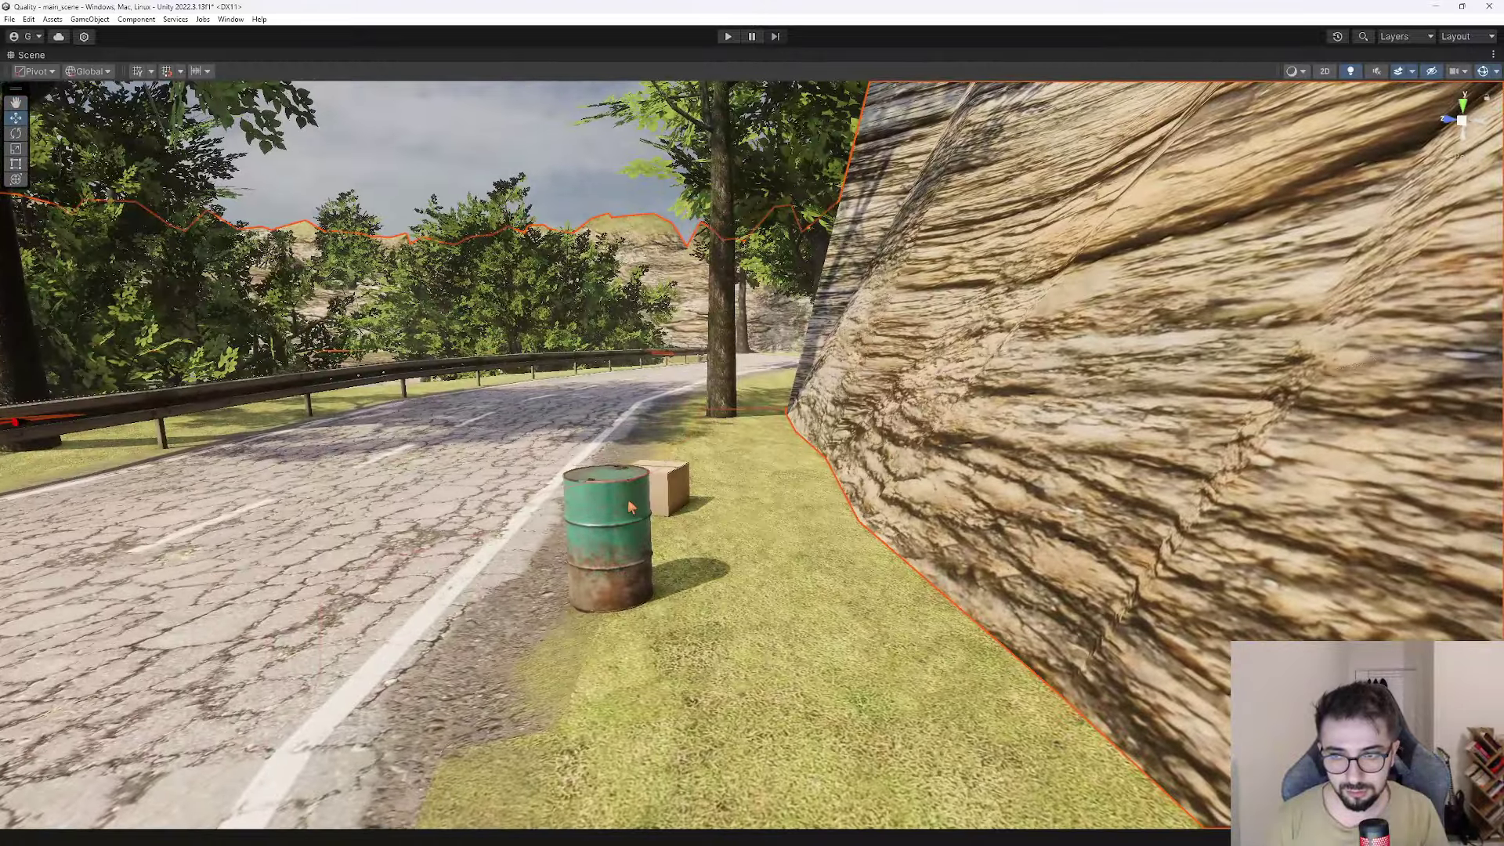
pyautogui.click(619, 533)
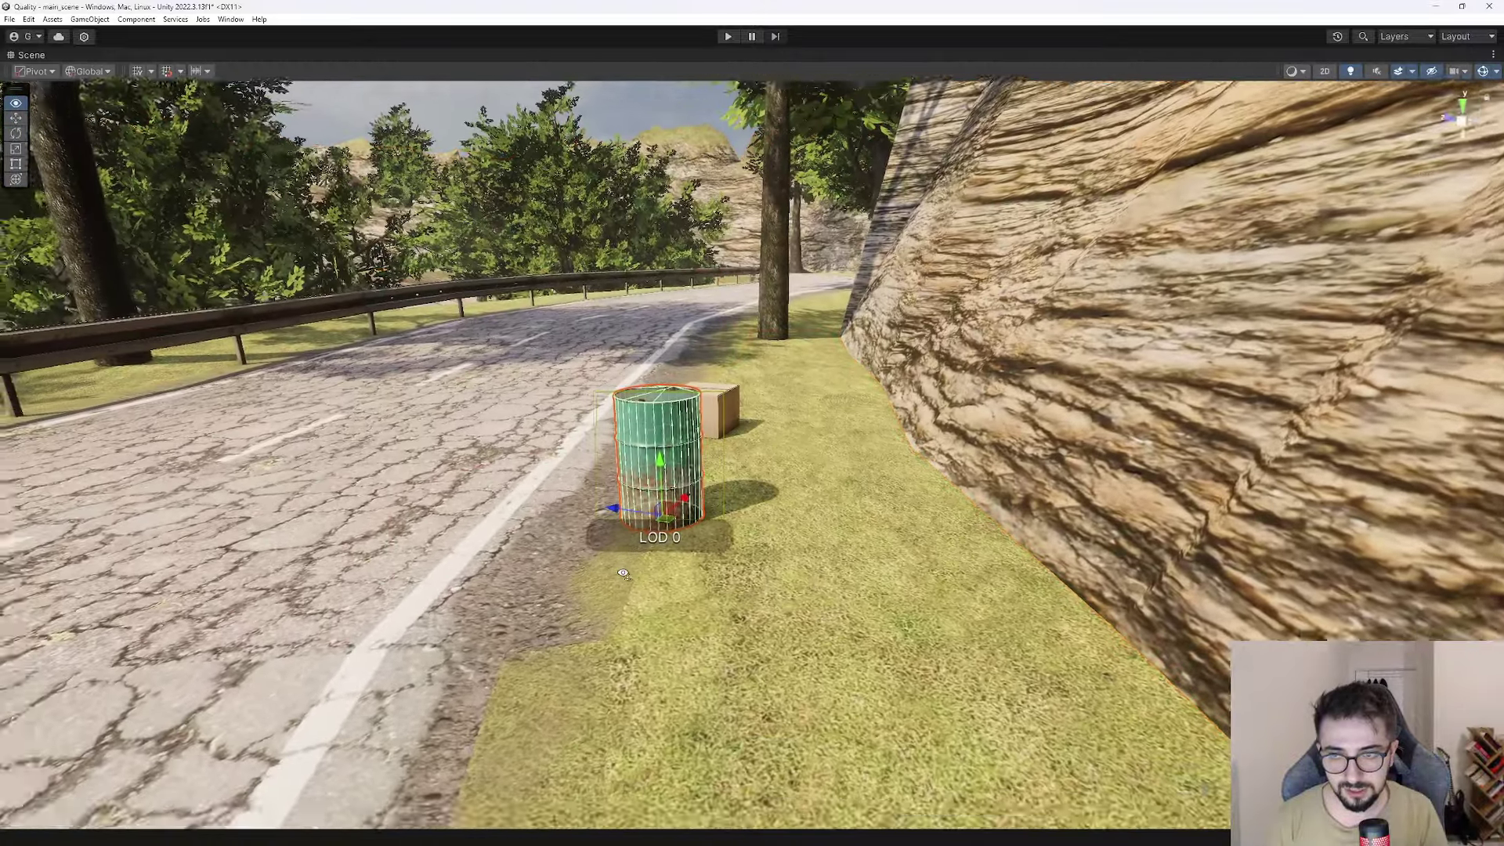
pyautogui.moveTo(619, 533)
pyautogui.mouseDown(button='right')
pyautogui.moveTo(587, 663)
pyautogui.moveTo(644, 519)
pyautogui.moveTo(508, 549)
pyautogui.moveTo(513, 535)
pyautogui.mouseUp(button='right')
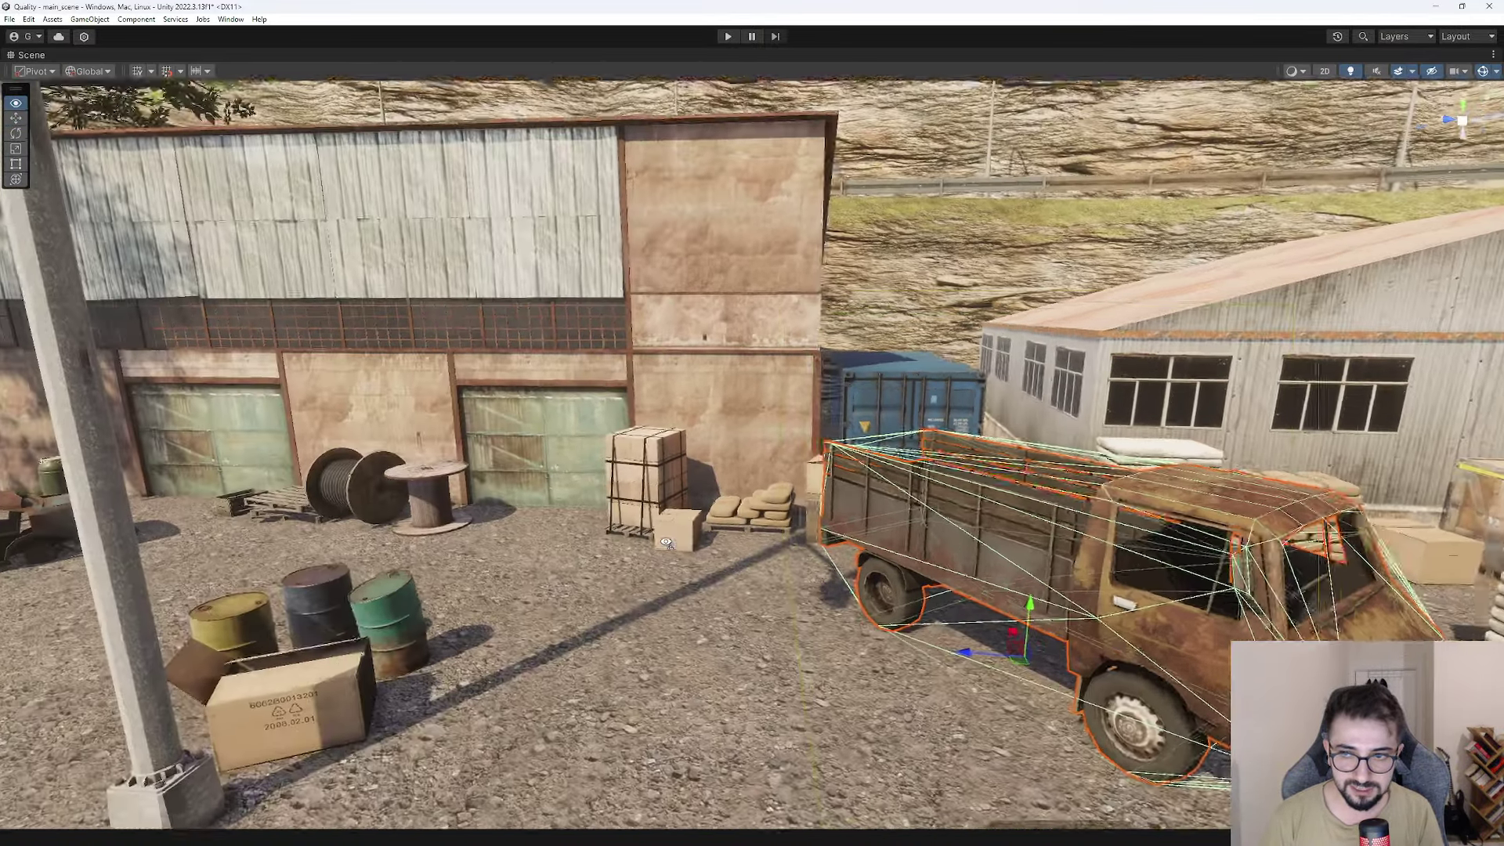
pyautogui.moveTo(665, 542); pyautogui.dragTo(666, 543, button='right')
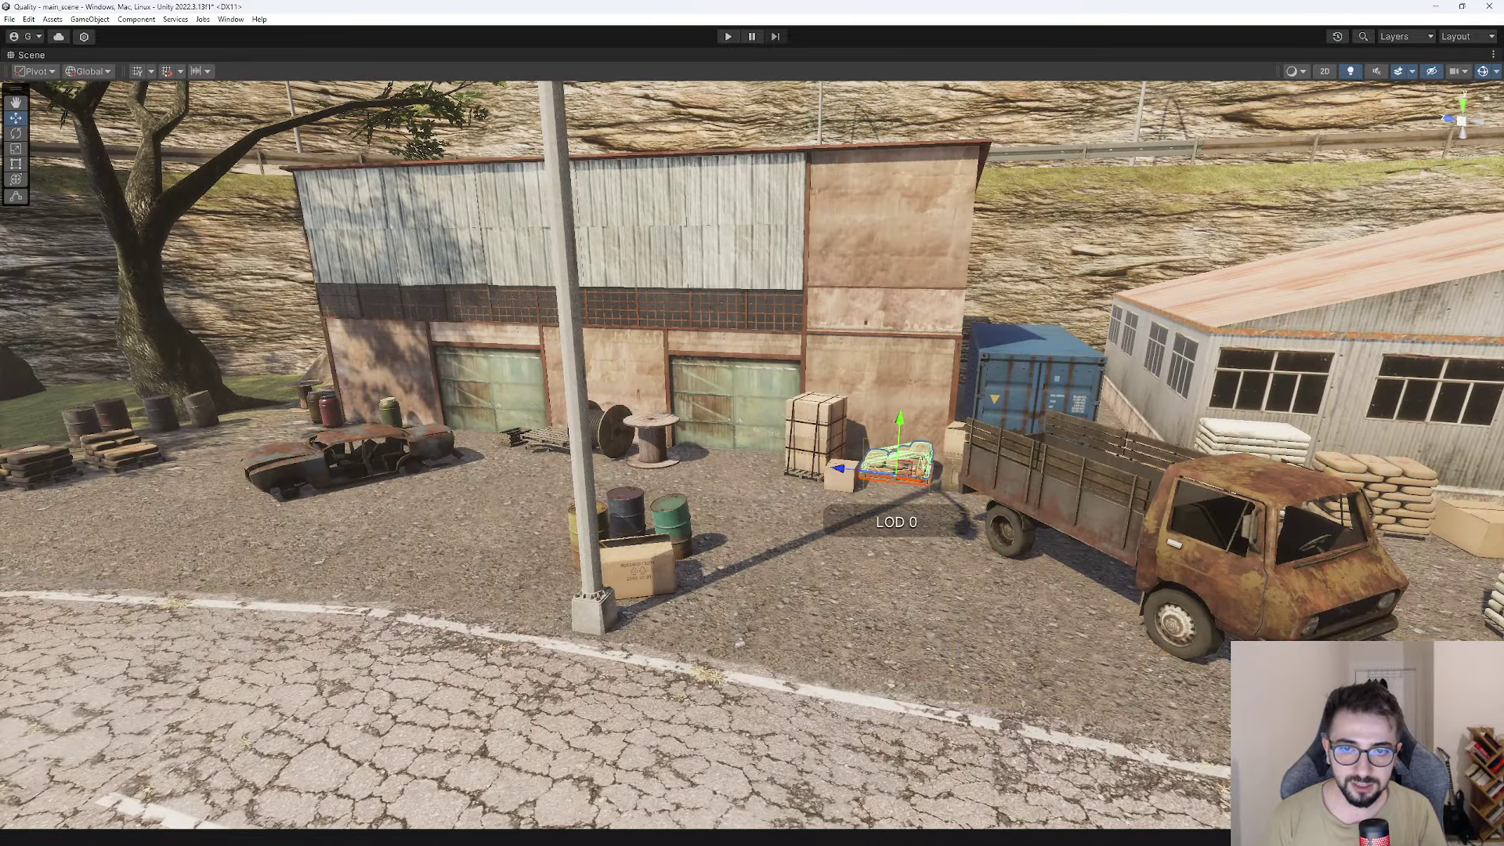
# Tour past the wrecked car, warehouse front and pallets, selecting a cement-sack pallet and terrain.
pyautogui.press('a')
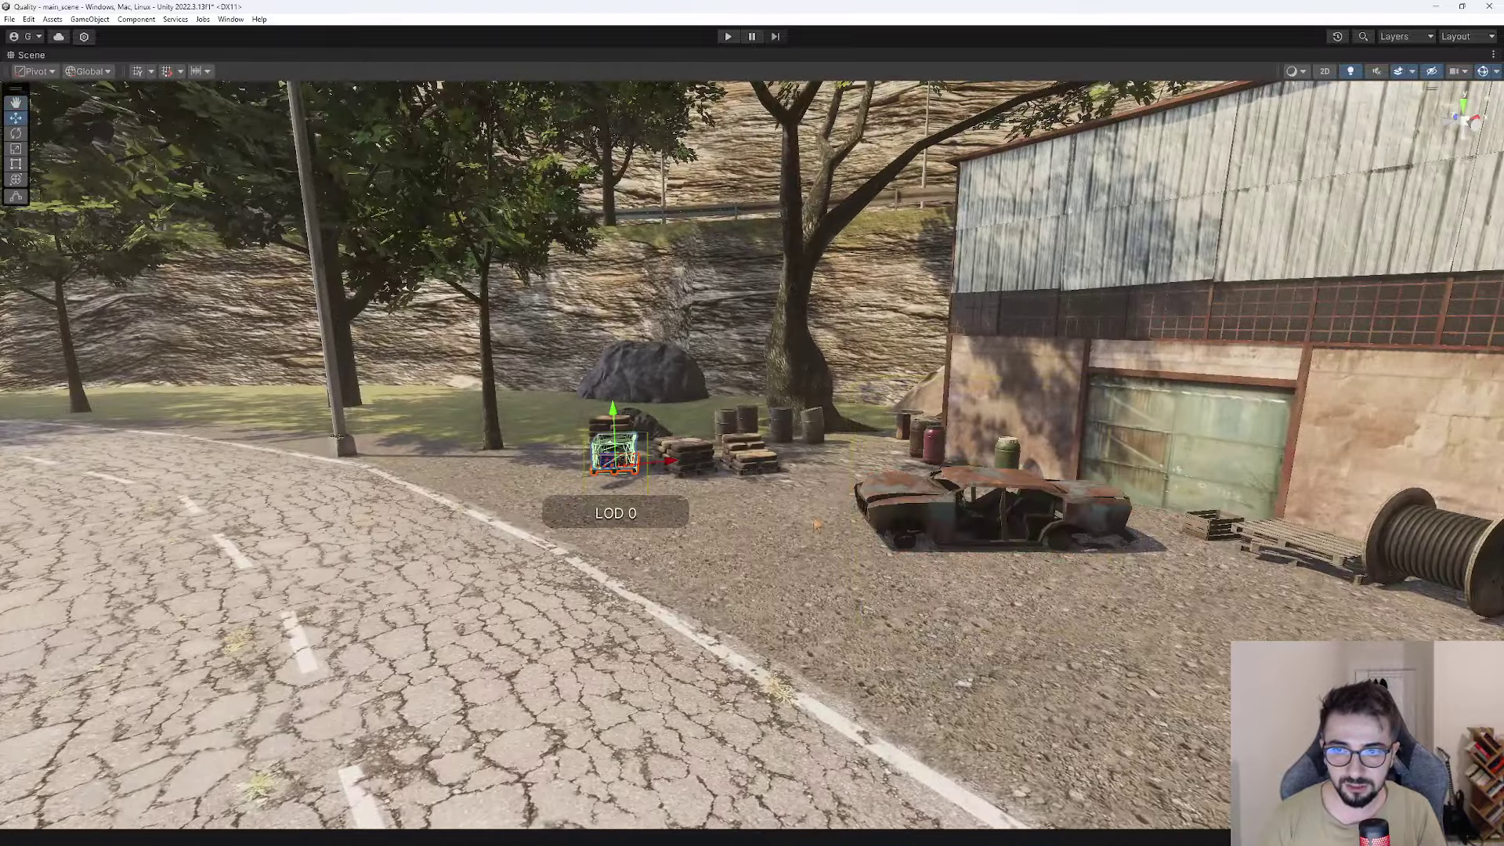
pyautogui.moveTo(764, 515); pyautogui.dragTo(1064, 546, button='right')
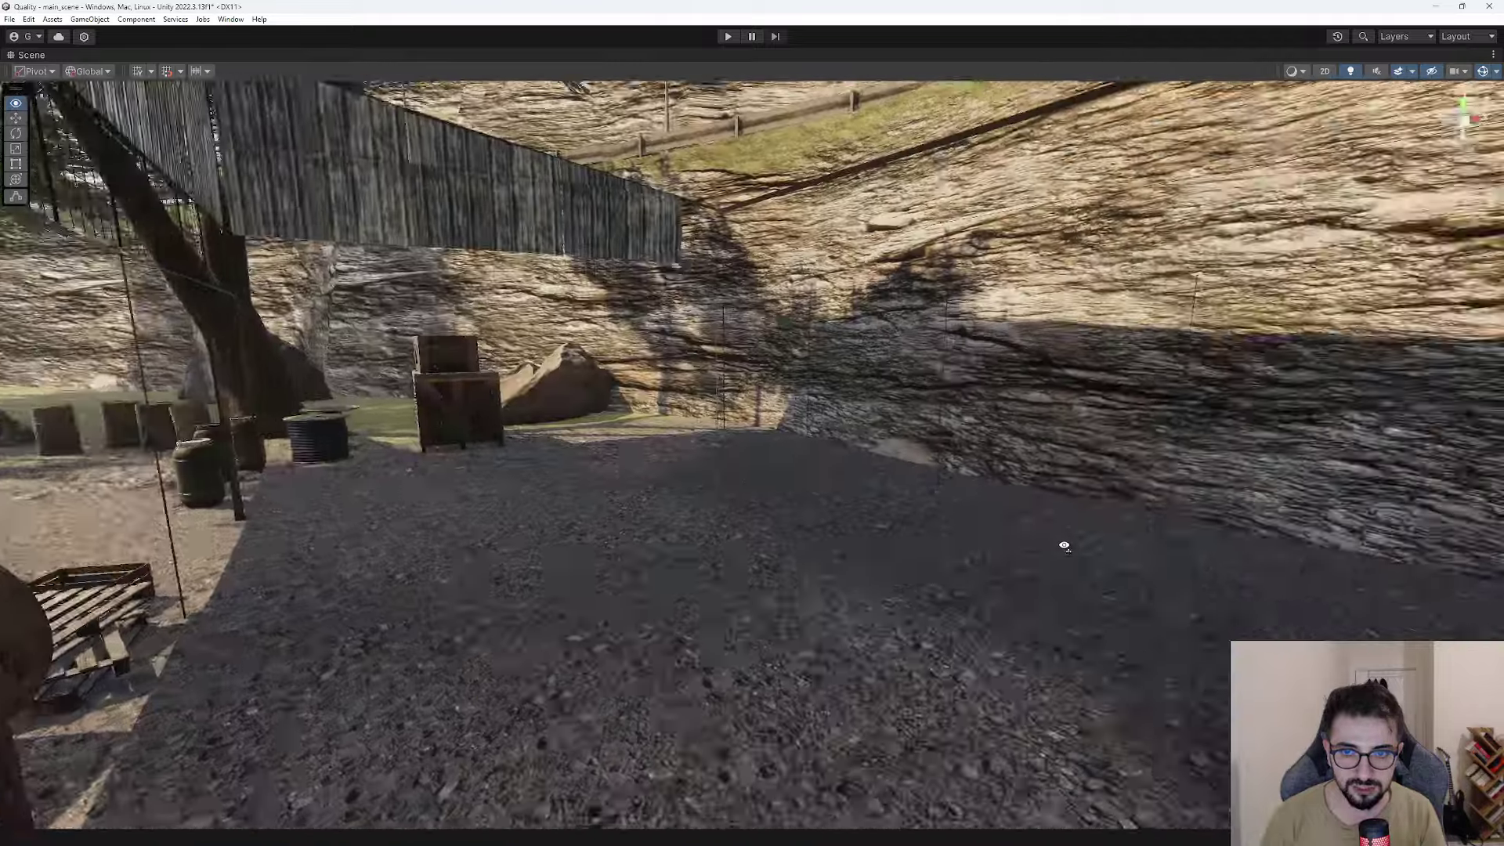
pyautogui.moveTo(1064, 546)
pyautogui.mouseDown(button='right')
pyautogui.moveTo(748, 421)
pyautogui.moveTo(980, 493)
pyautogui.moveTo(527, 485)
pyautogui.mouseUp(button='right')
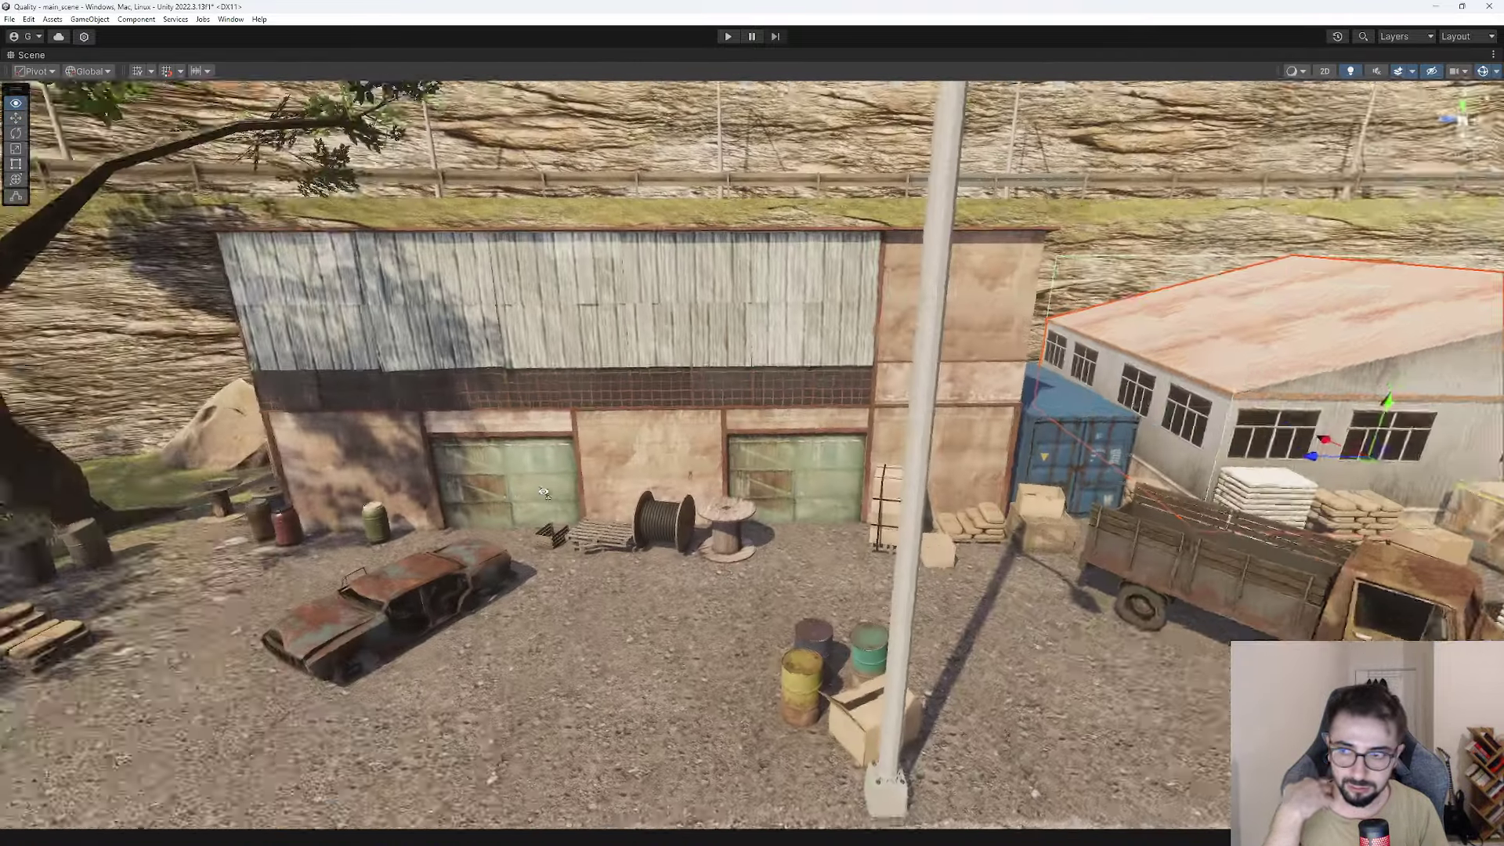
pyautogui.moveTo(697, 536); pyautogui.dragTo(666, 571, button='right')
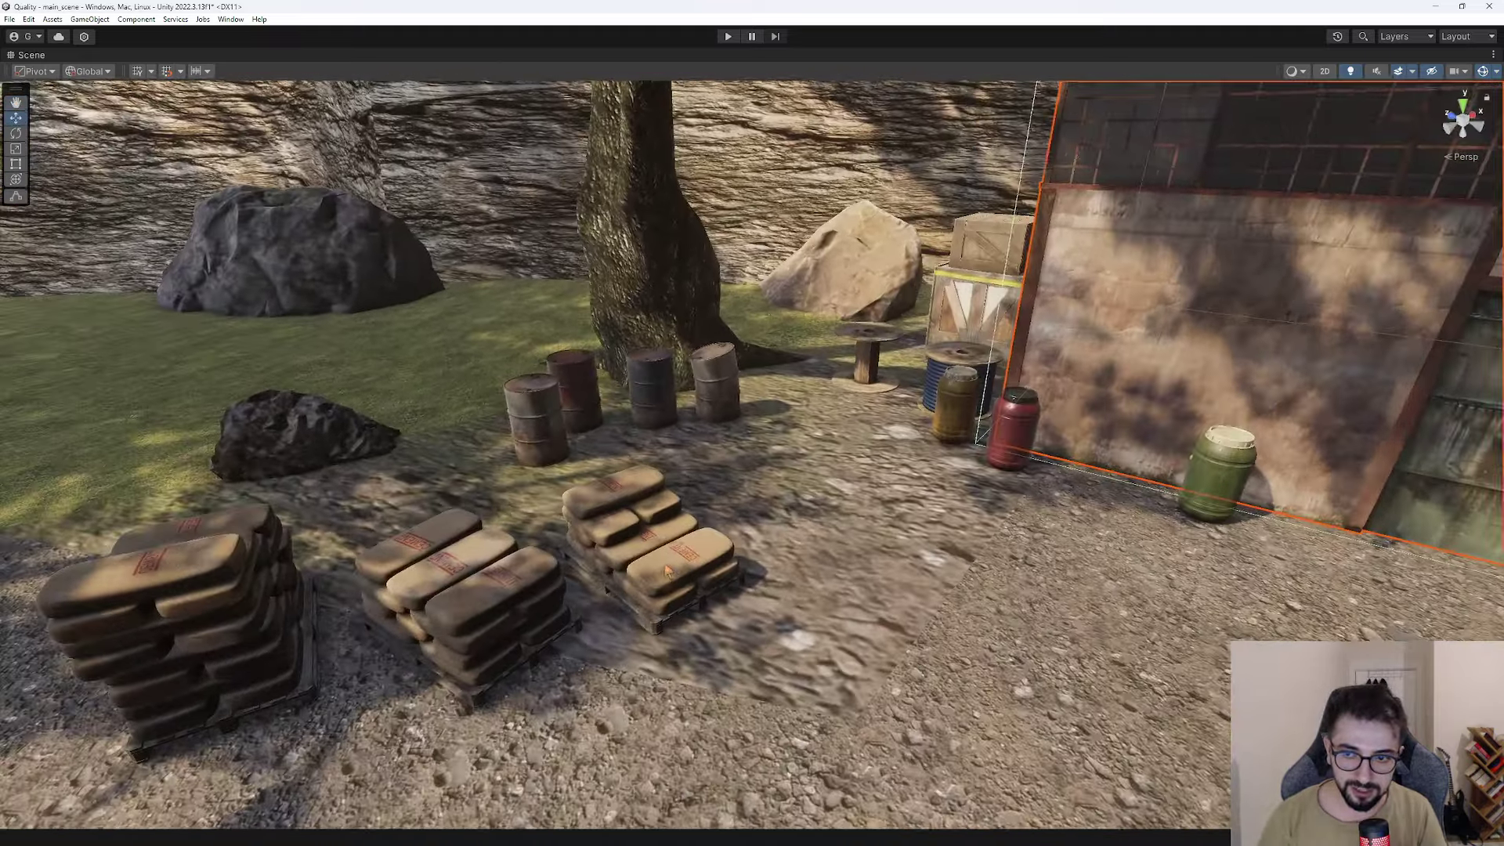
pyautogui.click(470, 599)
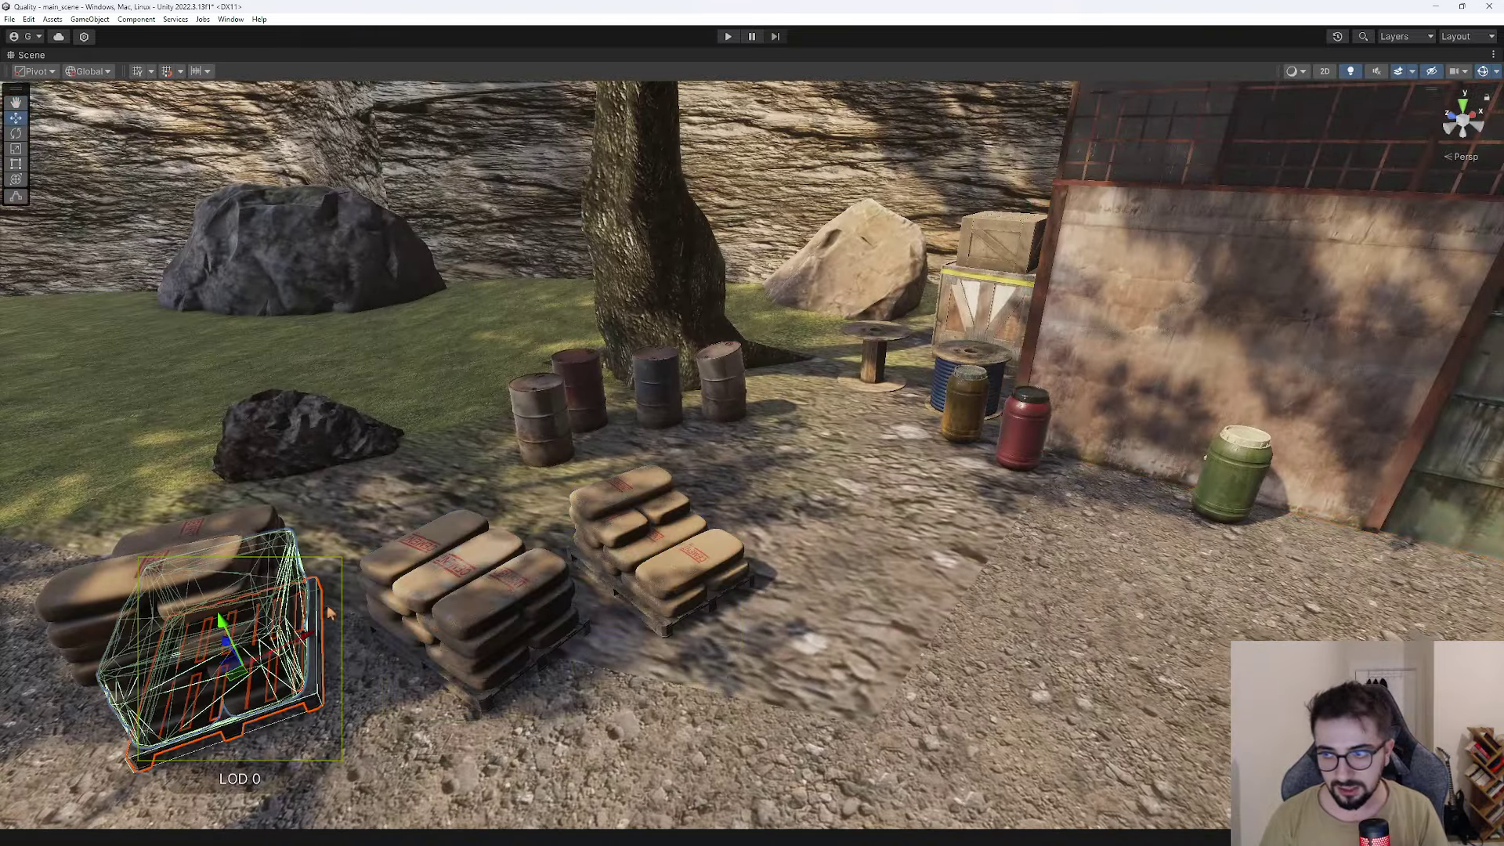
pyautogui.moveTo(832, 379); pyautogui.dragTo(521, 479, button='right')
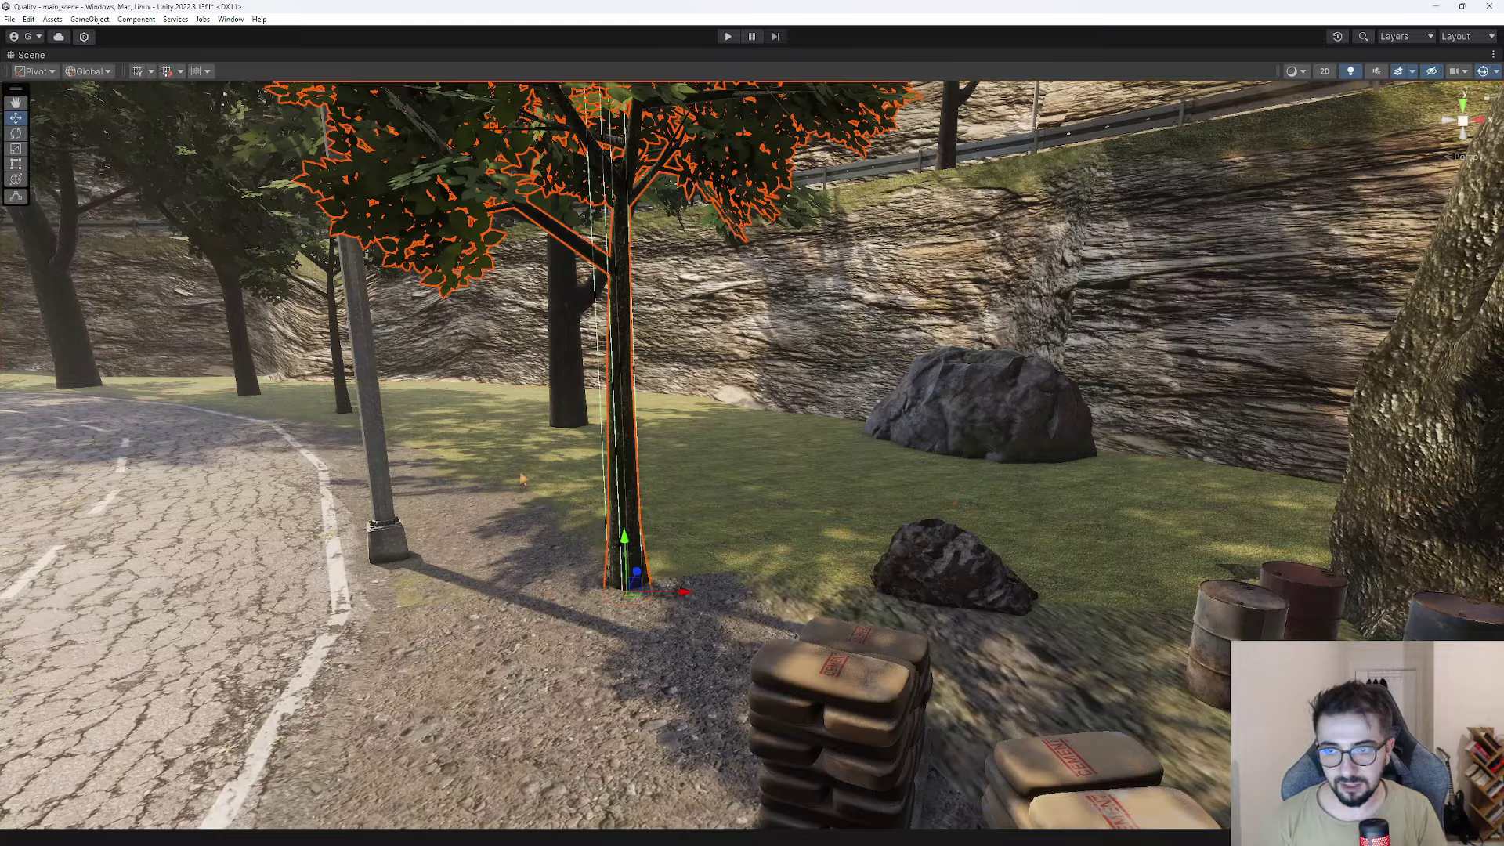
pyautogui.moveTo(610, 464); pyautogui.dragTo(1029, 682, button='right')
pyautogui.click(1029, 682)
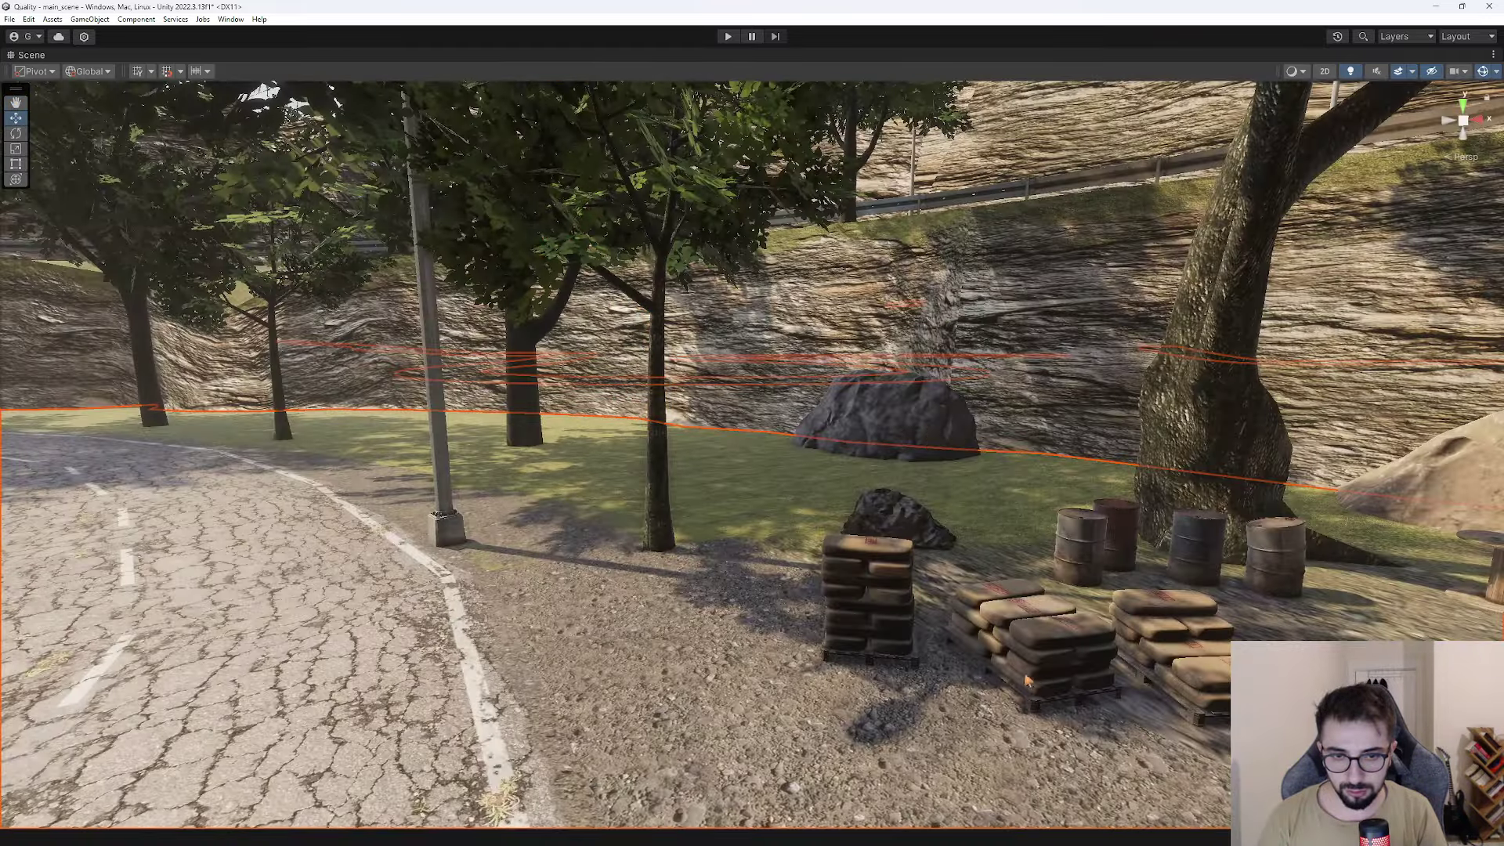
# Fly to the green barrel by the shed wall and the crate near the spools, selecting each.
pyautogui.moveTo(921, 551); pyautogui.dragTo(885, 538, button='right')
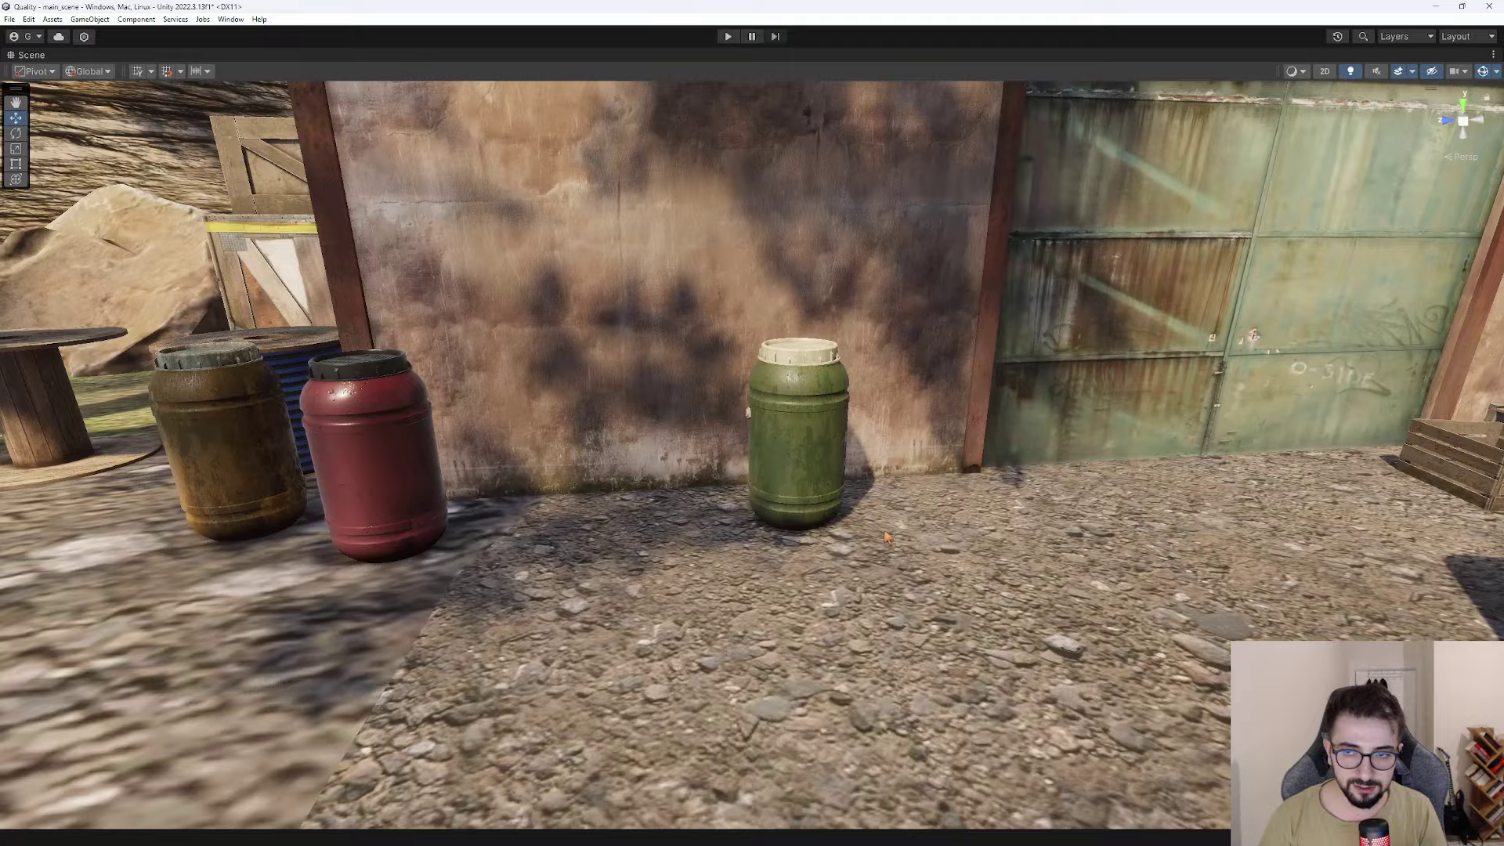
pyautogui.click(812, 456)
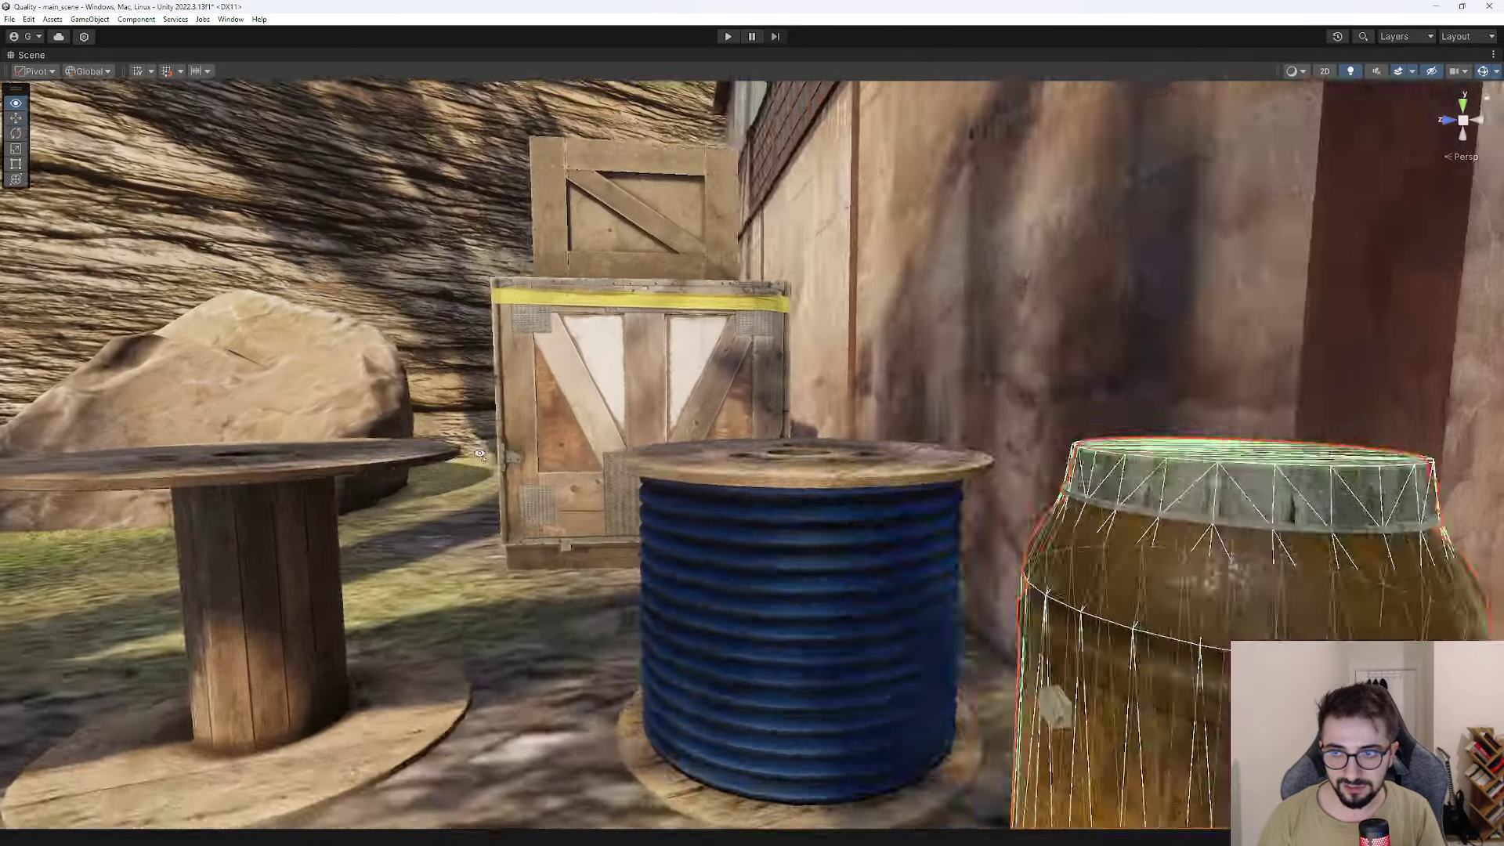
pyautogui.moveTo(469, 504)
pyautogui.mouseDown(button='right')
pyautogui.moveTo(592, 517)
pyautogui.moveTo(595, 769)
pyautogui.moveTo(1226, 794)
pyautogui.mouseUp(button='right')
pyautogui.click(592, 517)
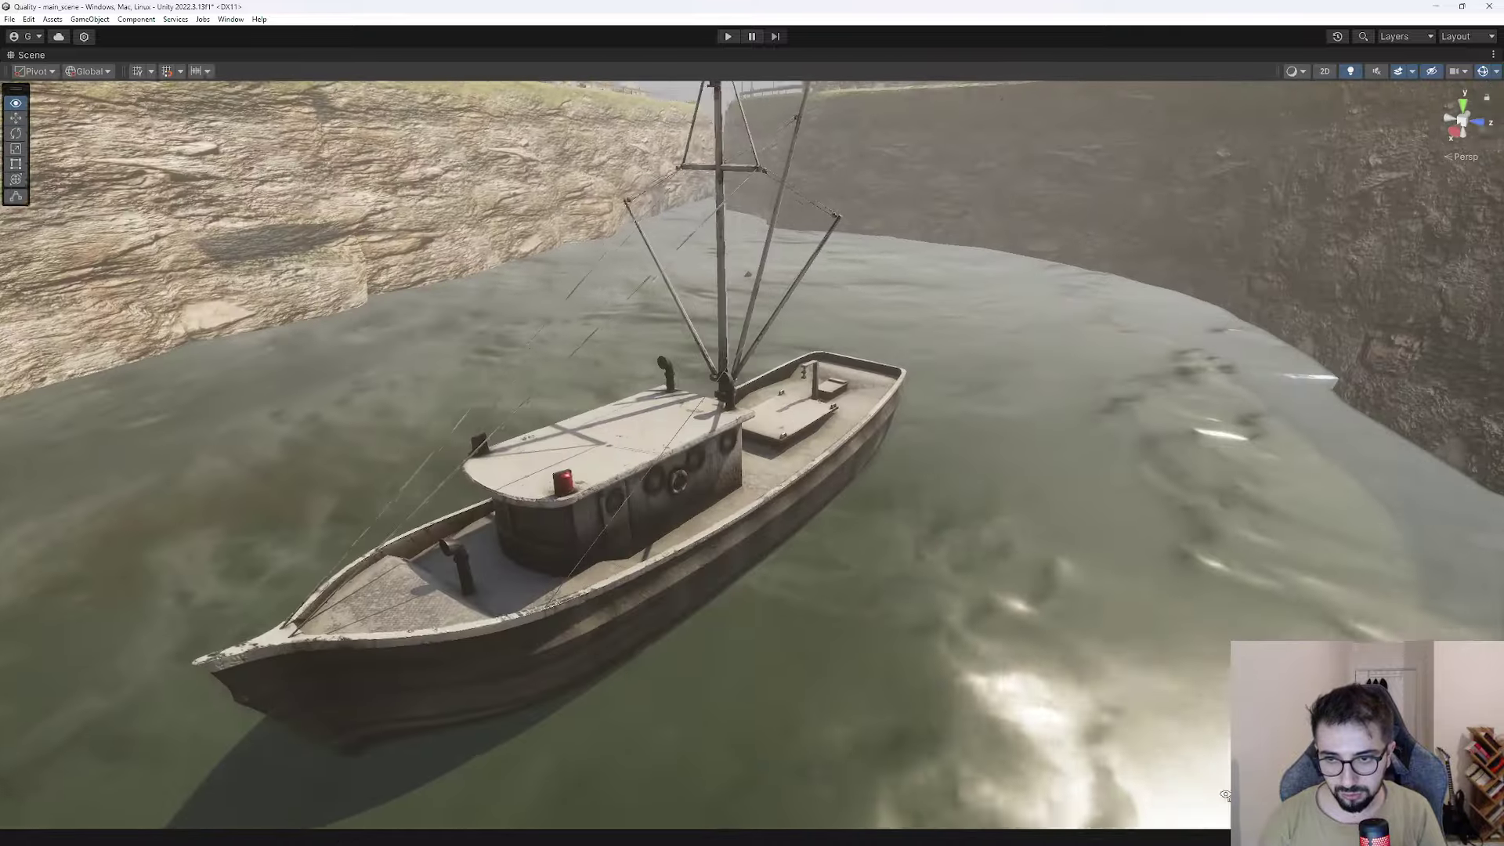
# Fly over the fishing boat's deck, then up to the lighthouse balcony and around the kiosk.
pyautogui.click(854, 470)
pyautogui.moveTo(854, 470)
pyautogui.mouseDown(button='right')
pyautogui.moveTo(1080, 614)
pyautogui.moveTo(960, 675)
pyautogui.mouseUp(button='right')
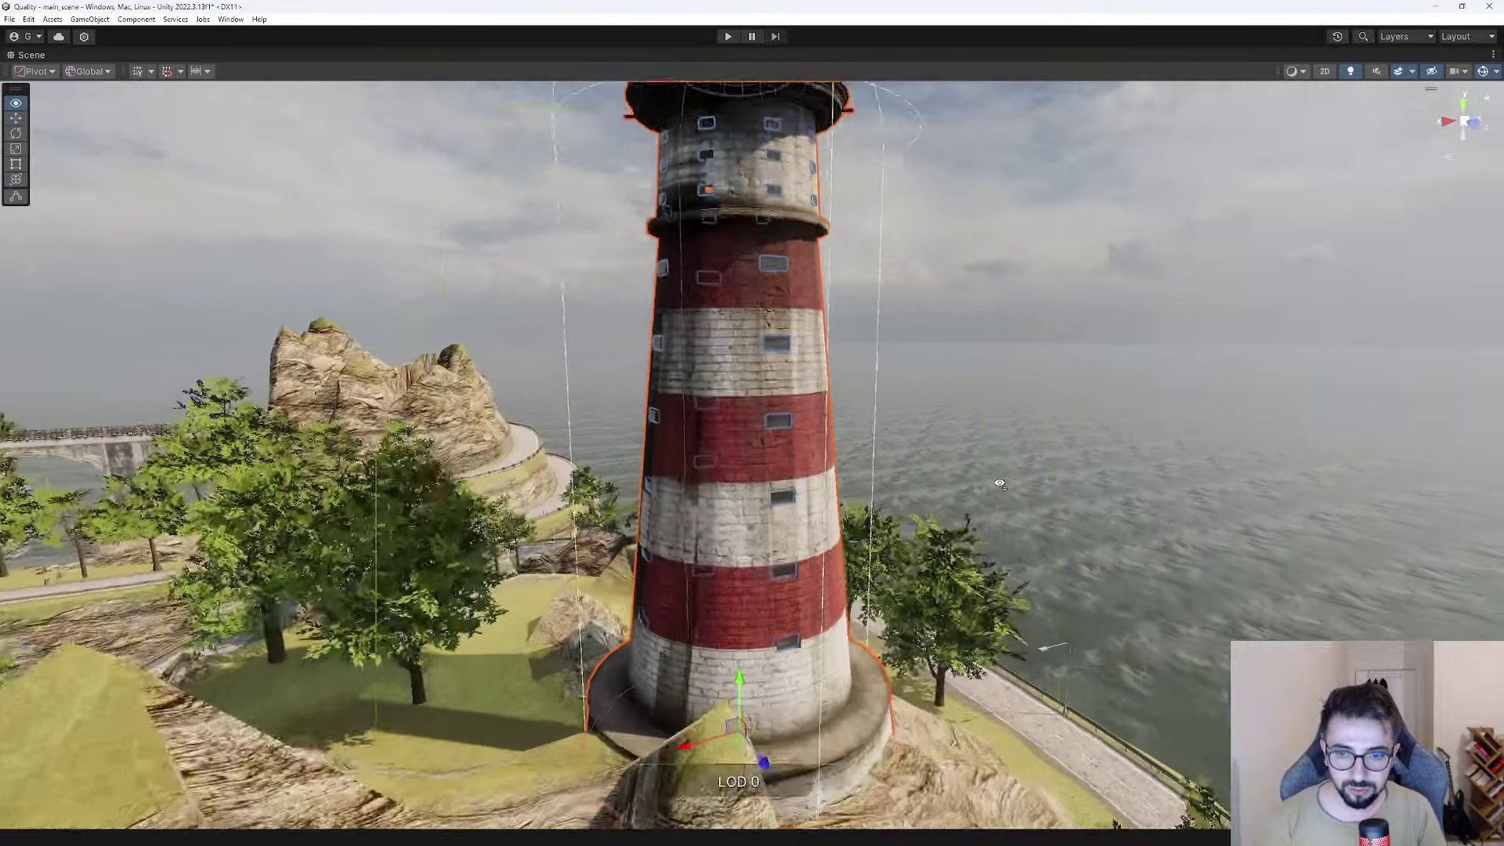
pyautogui.moveTo(1000, 484)
pyautogui.mouseDown(button='right')
pyautogui.moveTo(777, 605)
pyautogui.moveTo(575, 551)
pyautogui.mouseUp(button='right')
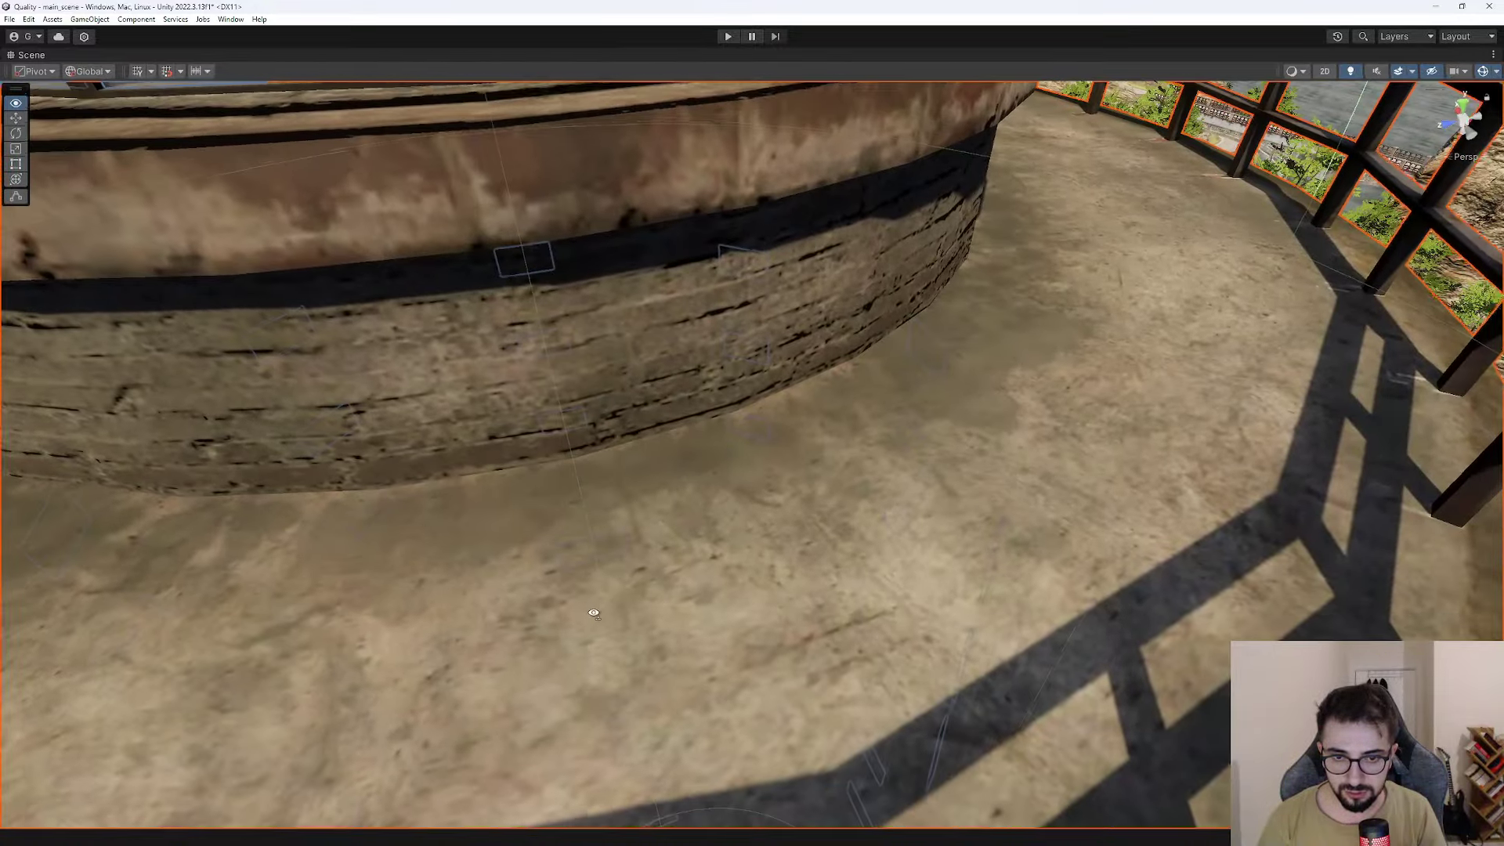
pyautogui.moveTo(575, 550)
pyautogui.mouseDown(button='right')
pyautogui.moveTo(696, 593)
pyautogui.moveTo(414, 520)
pyautogui.moveTo(75, 493)
pyautogui.moveTo(23, 439)
pyautogui.moveTo(932, 437)
pyautogui.mouseUp(button='right')
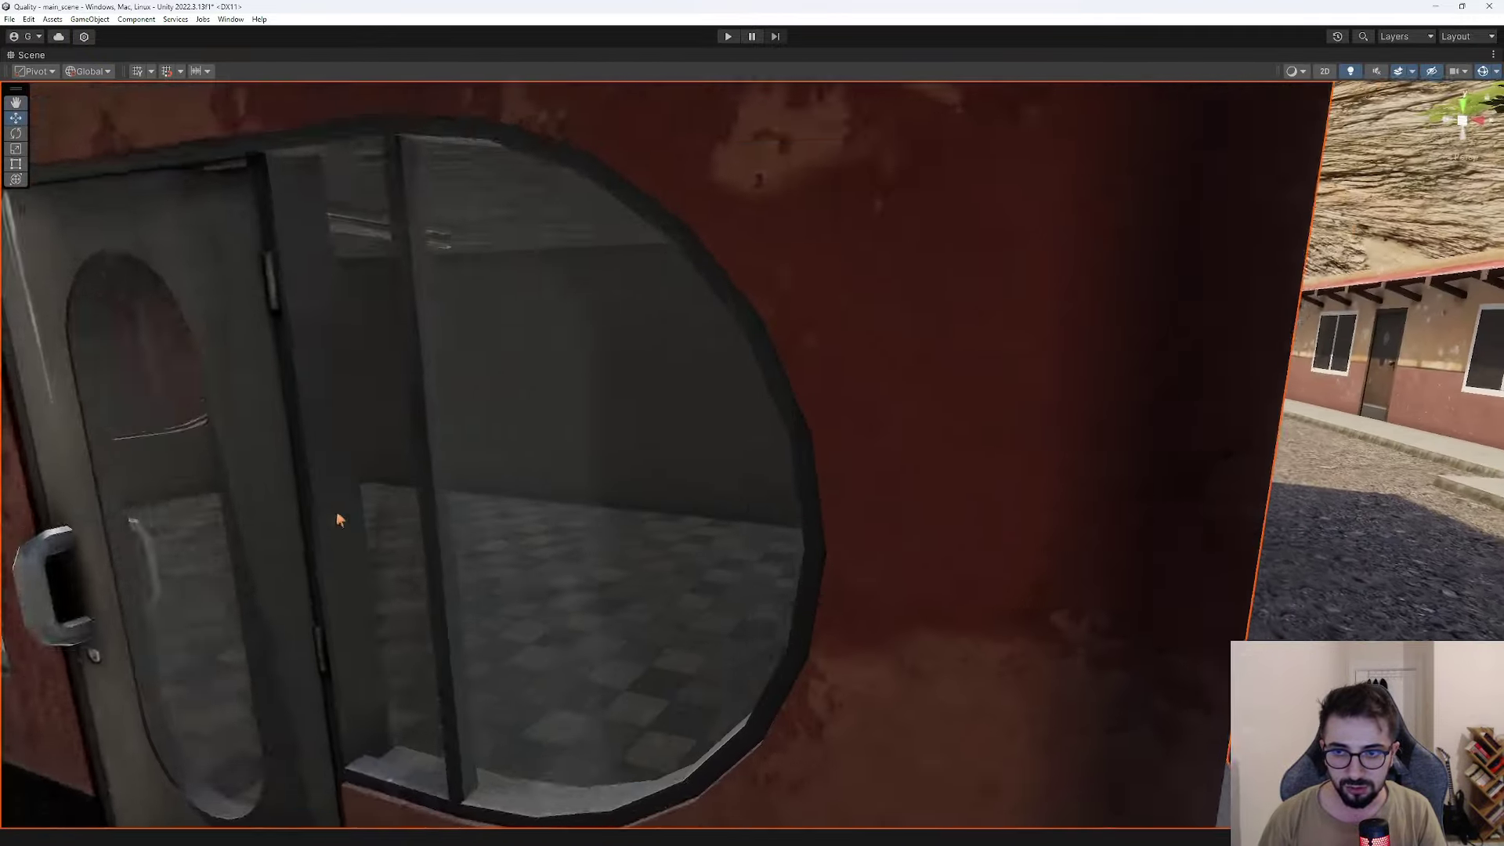
pyautogui.moveTo(932, 438)
pyautogui.mouseDown(button='right')
pyautogui.moveTo(683, 521)
pyautogui.moveTo(602, 481)
pyautogui.moveTo(210, 587)
pyautogui.moveTo(764, 486)
pyautogui.moveTo(788, 498)
pyautogui.mouseUp(button='right')
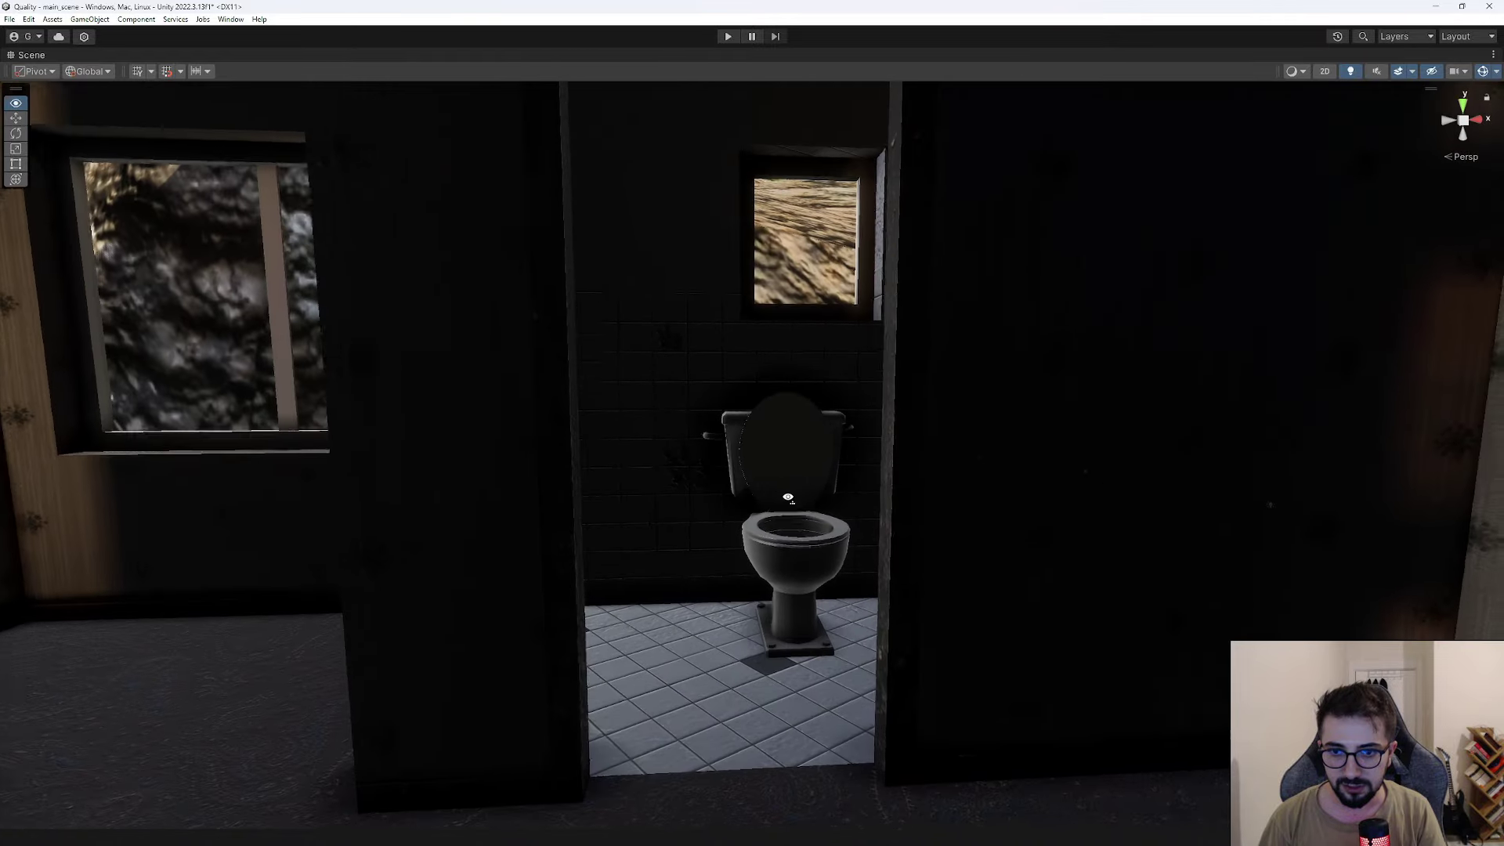
# Pass through the toilet room and garage to the gas station, then restore the editor layout.
pyautogui.moveTo(788, 570)
pyautogui.mouseDown(button='right')
pyautogui.moveTo(264, 588)
pyautogui.moveTo(357, 571)
pyautogui.mouseUp(button='right')
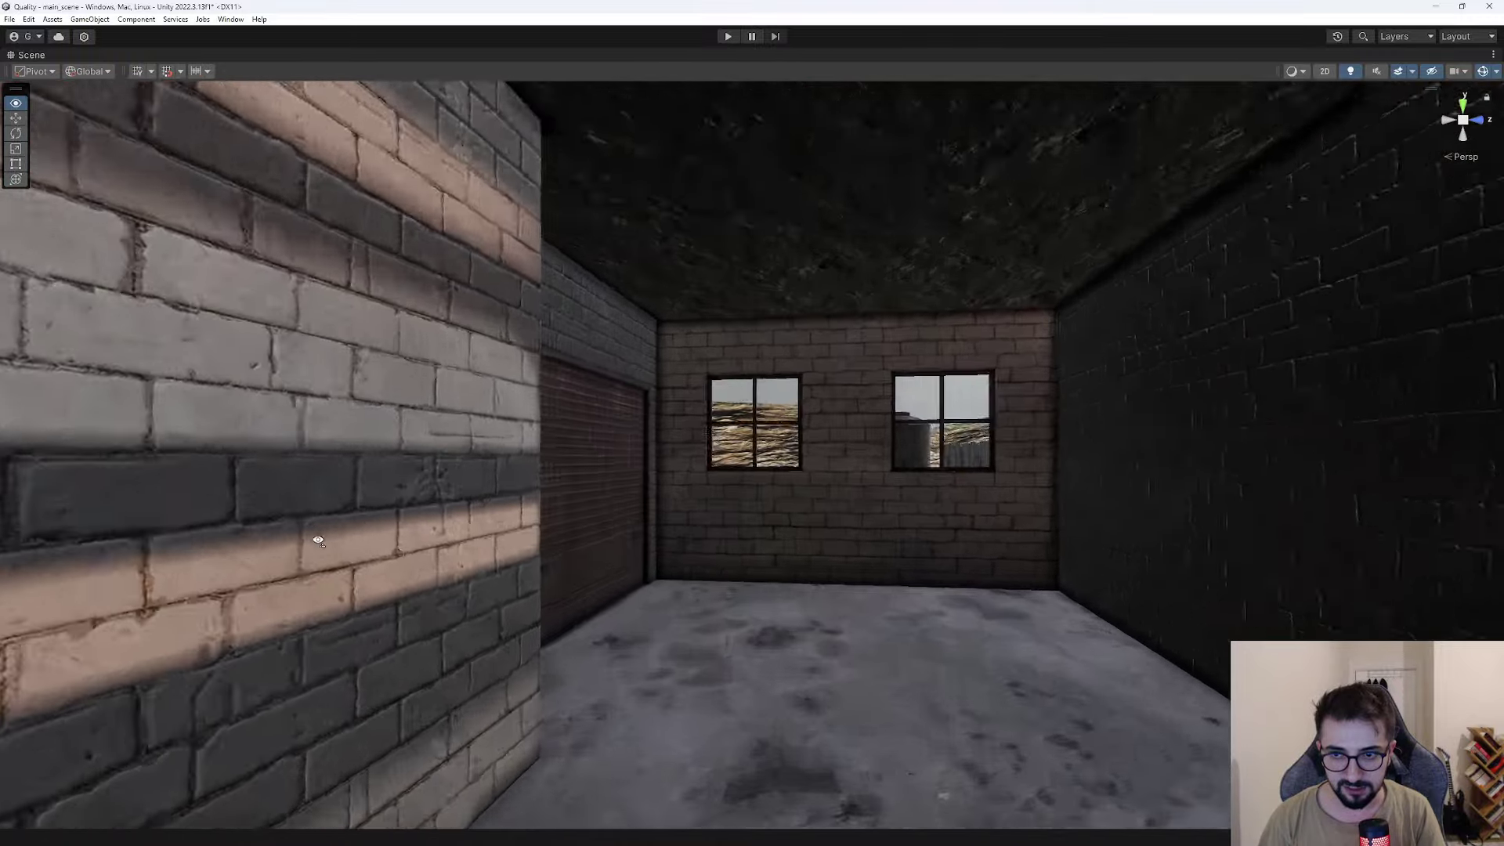
pyautogui.moveTo(358, 572); pyautogui.dragTo(365, 577, button='right')
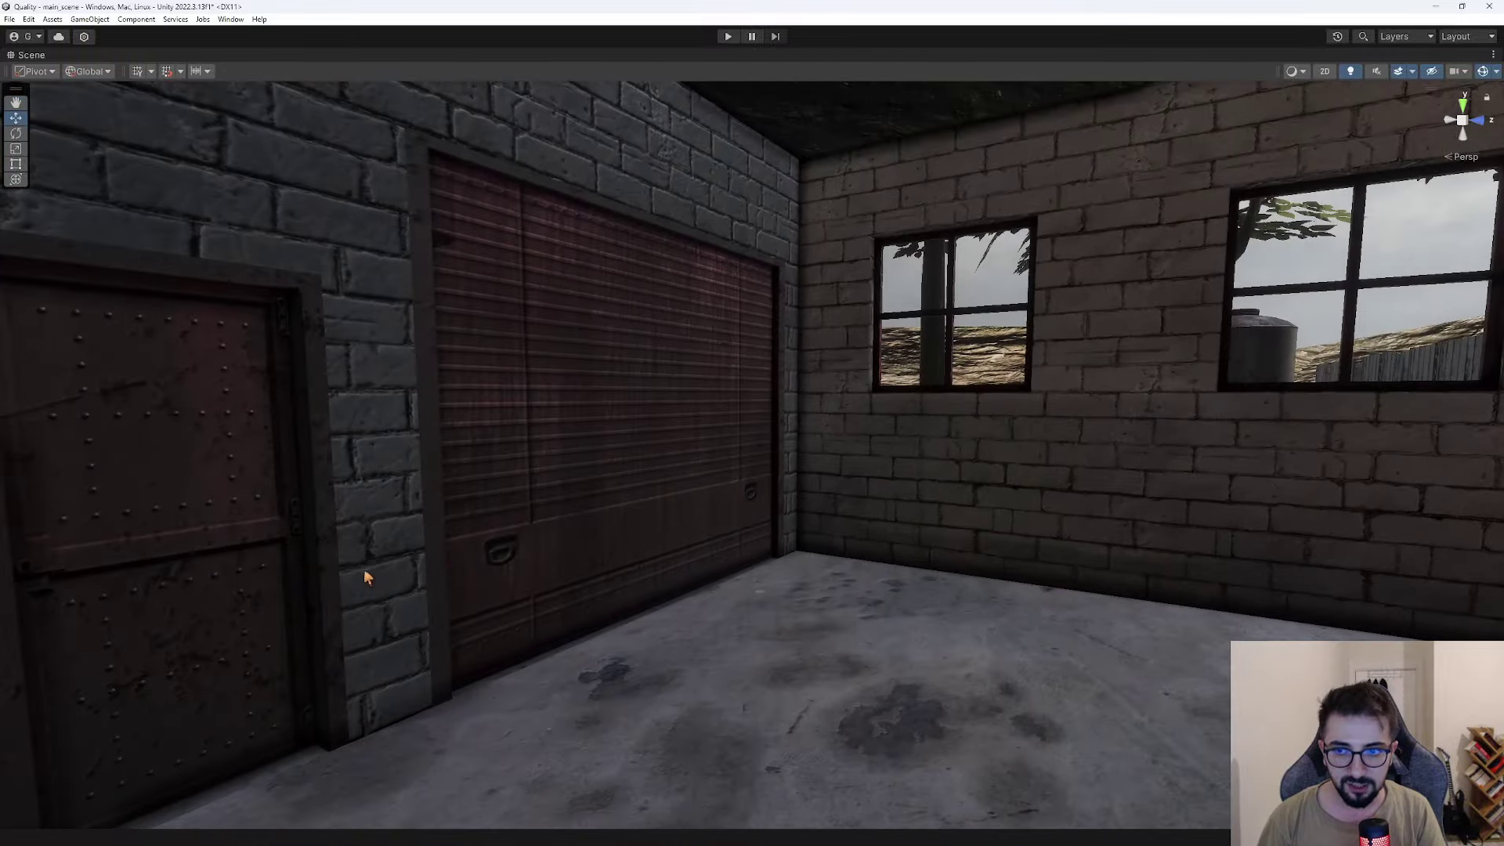
pyautogui.moveTo(892, 546)
pyautogui.mouseDown(button='right')
pyautogui.moveTo(208, 512)
pyautogui.moveTo(679, 475)
pyautogui.moveTo(811, 429)
pyautogui.moveTo(821, 397)
pyautogui.moveTo(847, 407)
pyautogui.moveTo(844, 368)
pyautogui.moveTo(284, 419)
pyautogui.moveTo(337, 481)
pyautogui.mouseUp(button='right')
pyautogui.hotkey('shift', 'space')
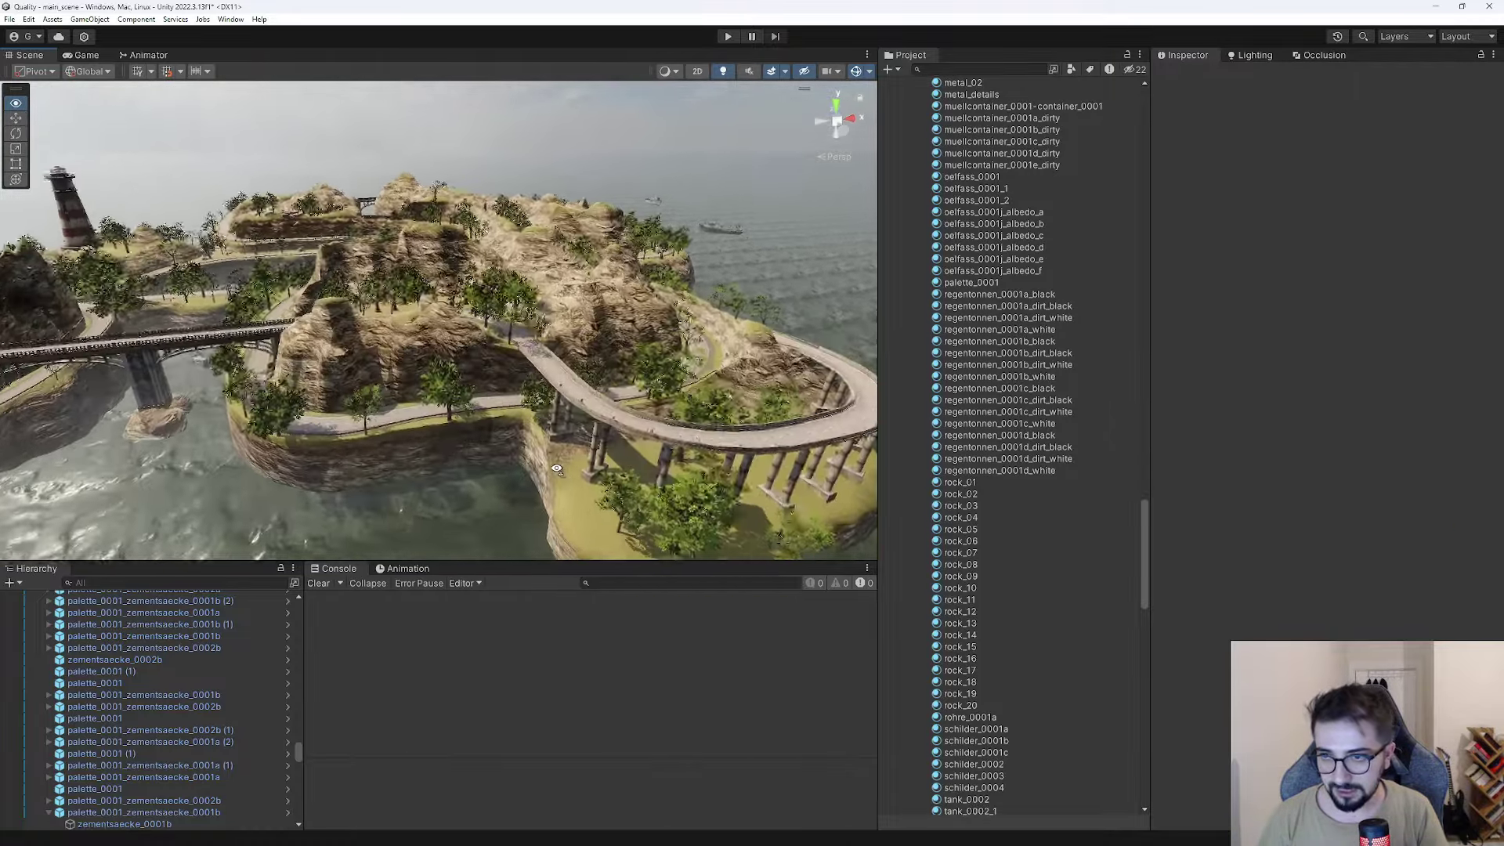
# Select landscape_part2 and landscape_part4 near the bridge, then run the scene in Play mode.
pyautogui.click(553, 479)
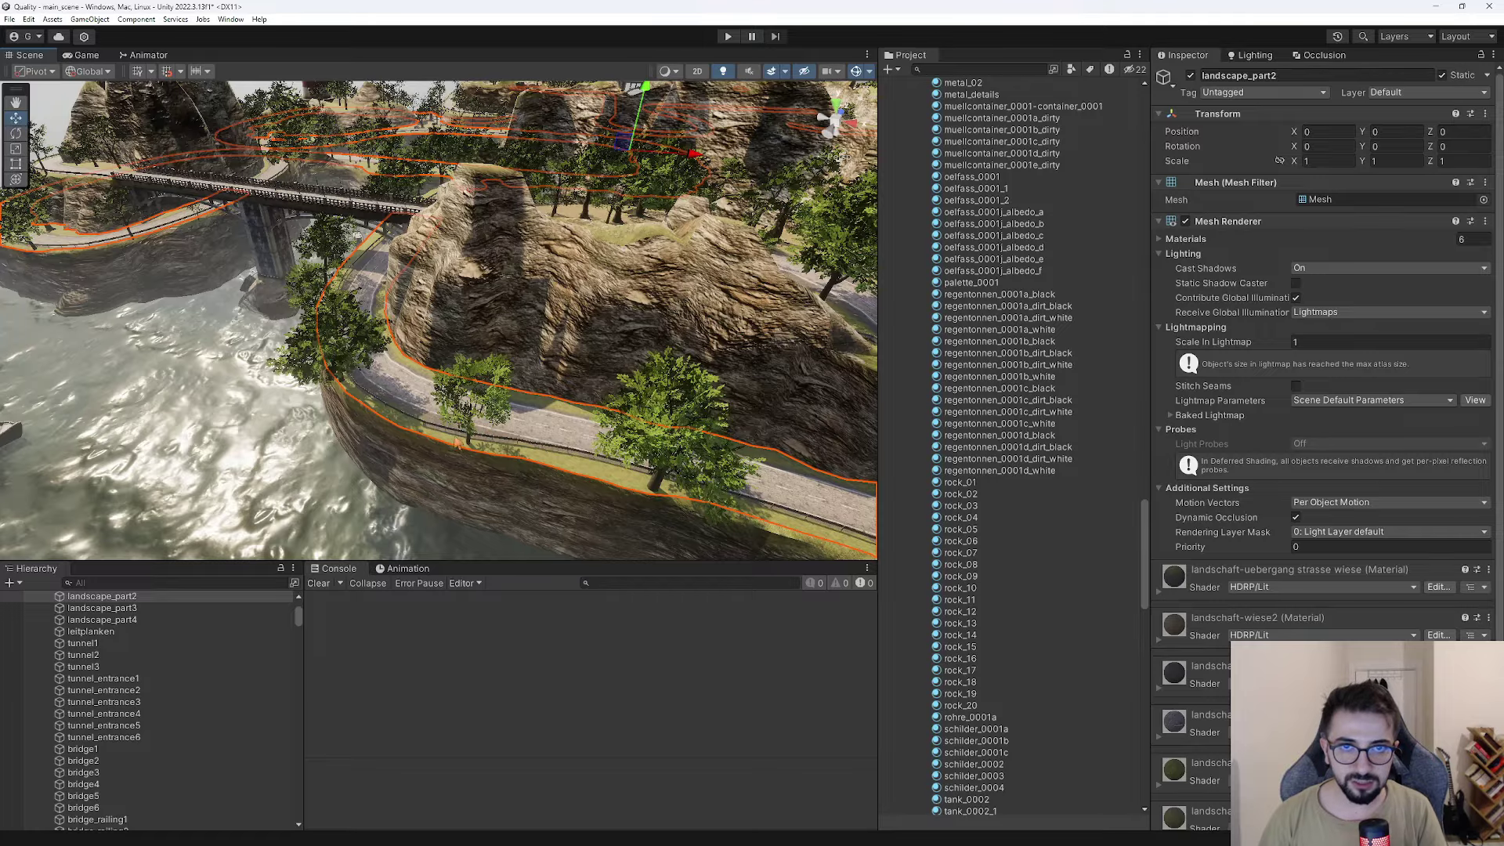
pyautogui.moveTo(452, 468)
pyautogui.mouseDown(button='right')
pyautogui.moveTo(439, 387)
pyautogui.moveTo(244, 371)
pyautogui.moveTo(439, 329)
pyautogui.mouseUp(button='right')
pyautogui.click(244, 371)
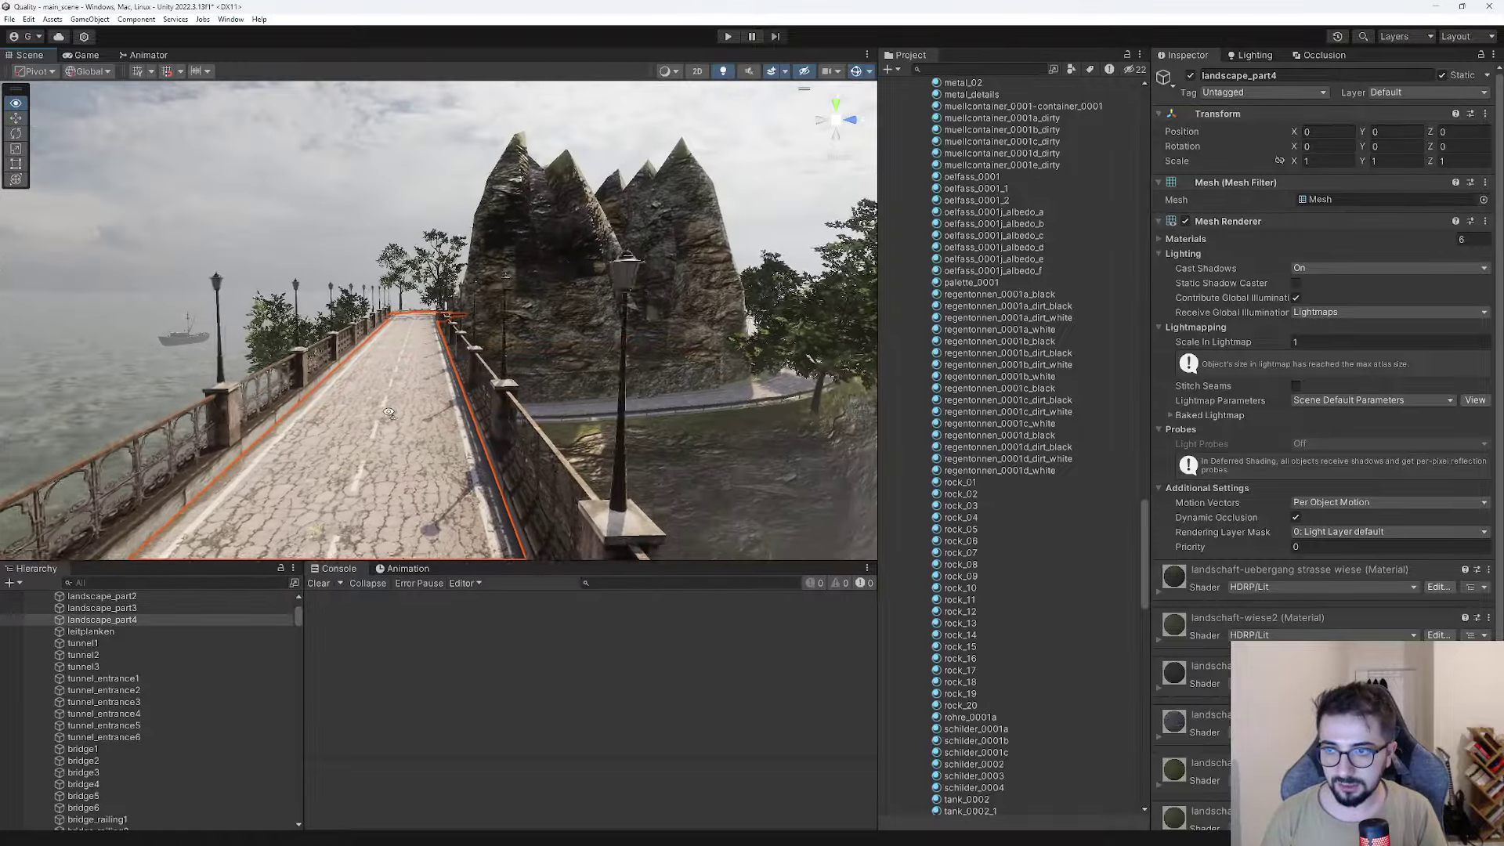
pyautogui.moveTo(1057, 537)
pyautogui.mouseDown(button='right')
pyautogui.moveTo(1040, 417)
pyautogui.moveTo(513, 157)
pyautogui.mouseUp(button='right')
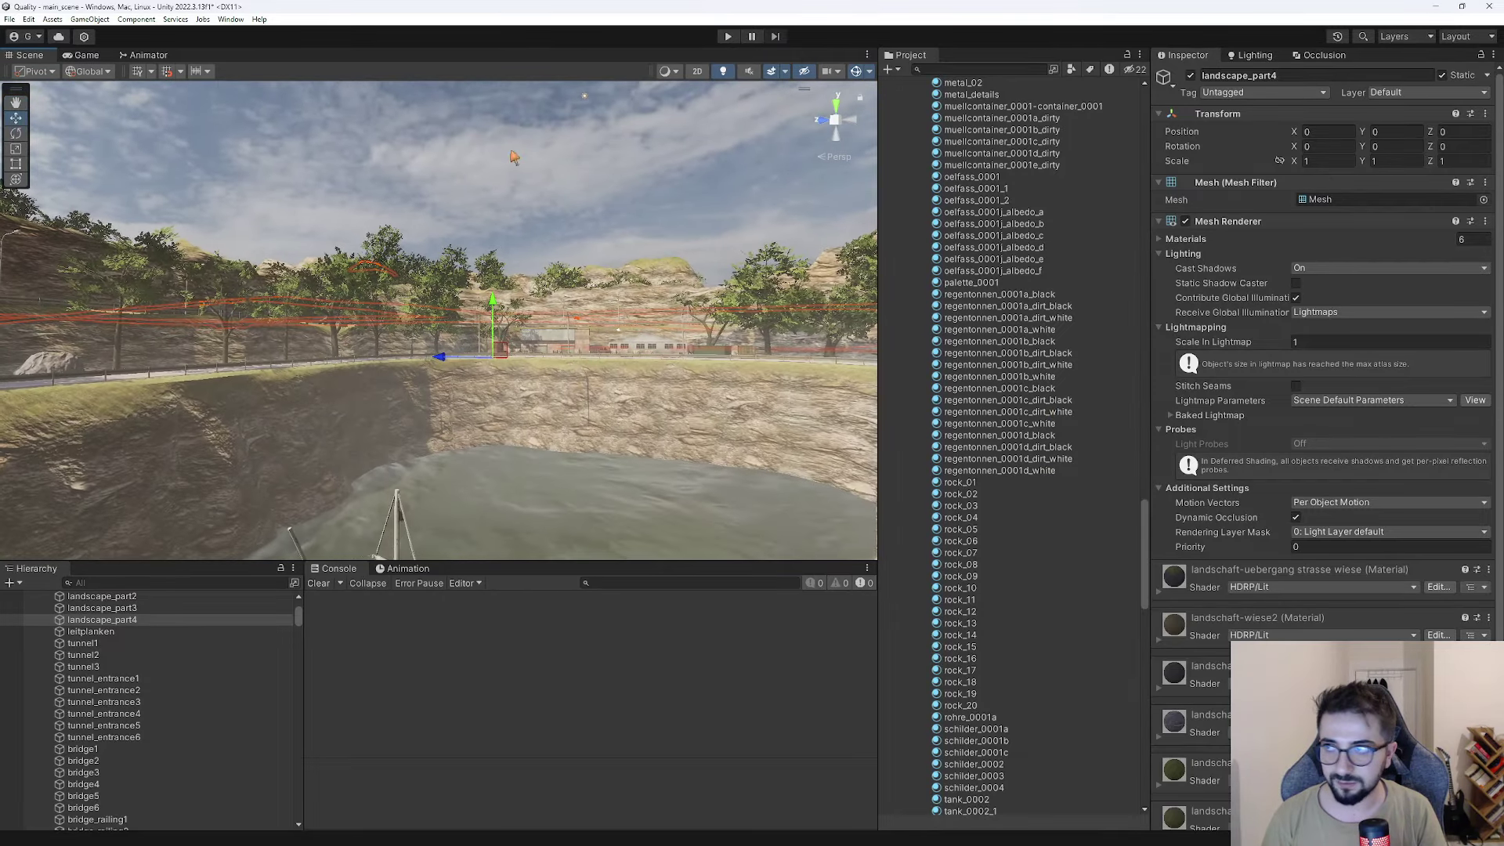
pyautogui.click(730, 37)
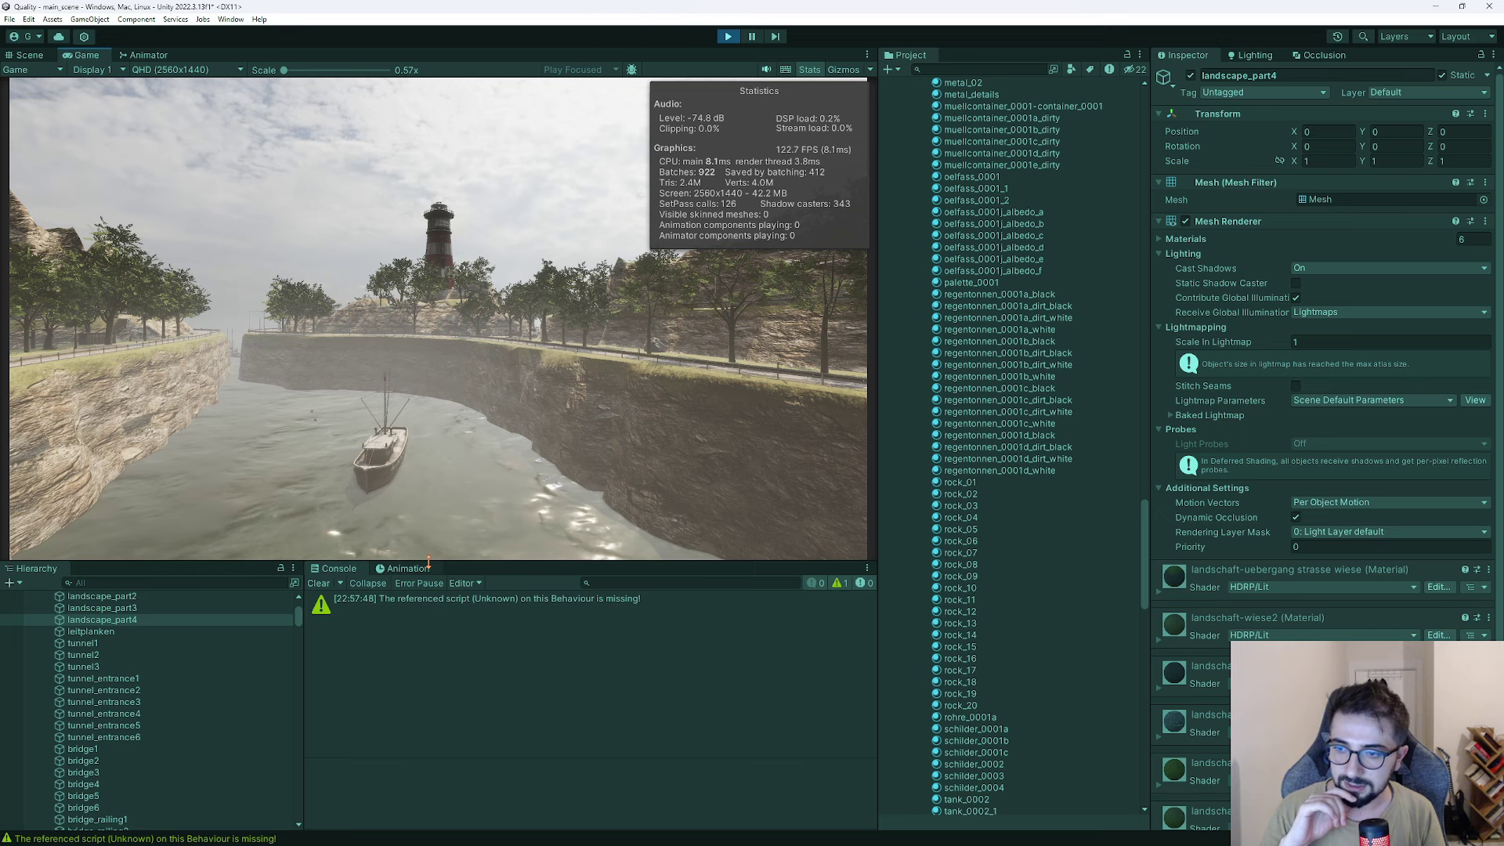
# Maximize the Game view, then exit Play mode with Ctrl+P.
pyautogui.doubleClick(87, 56)
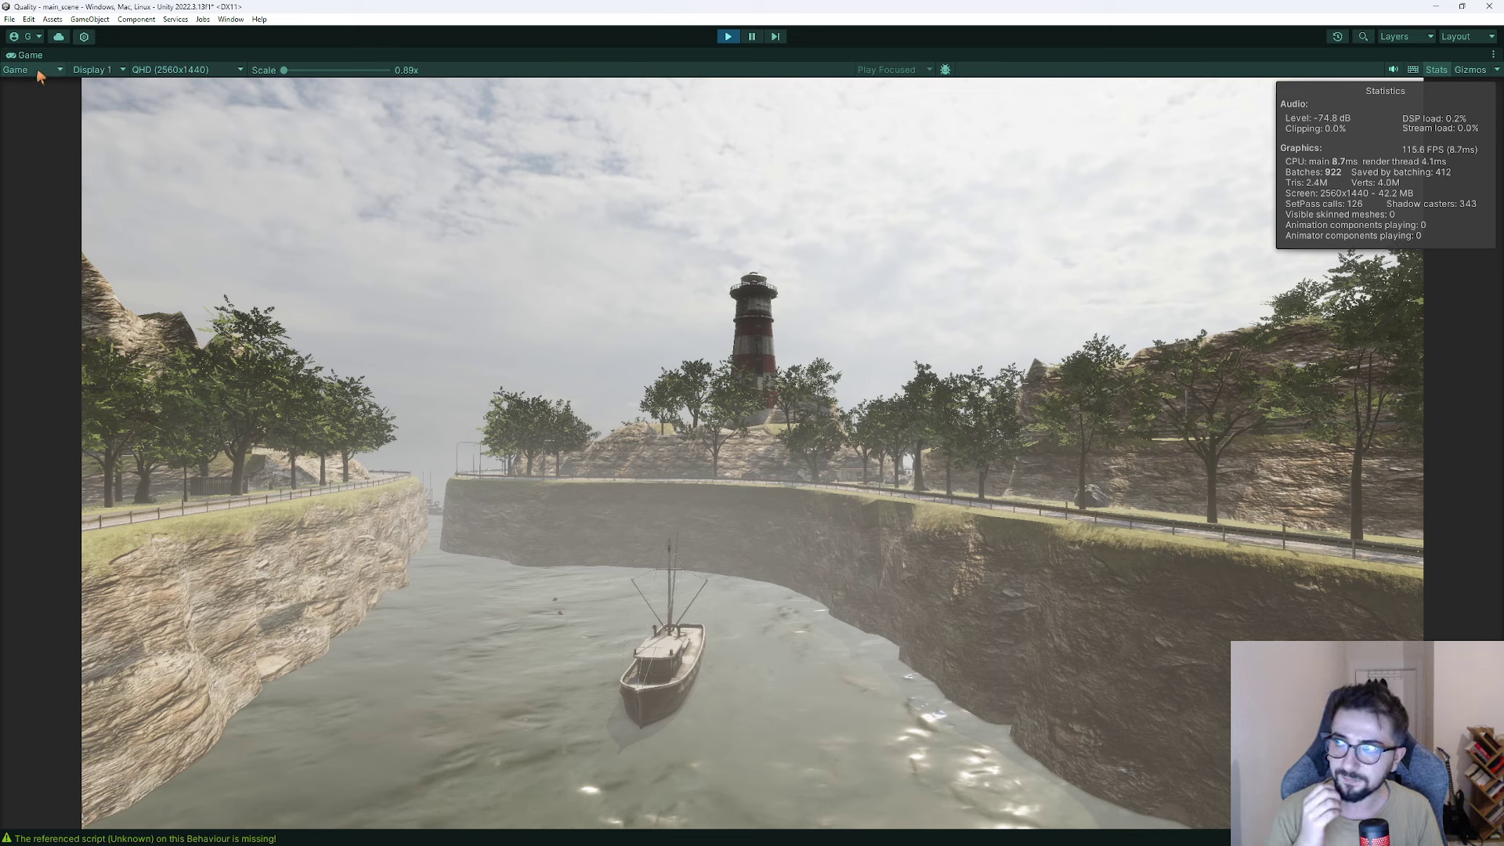
pyautogui.hotkey('ctrl', 'p')
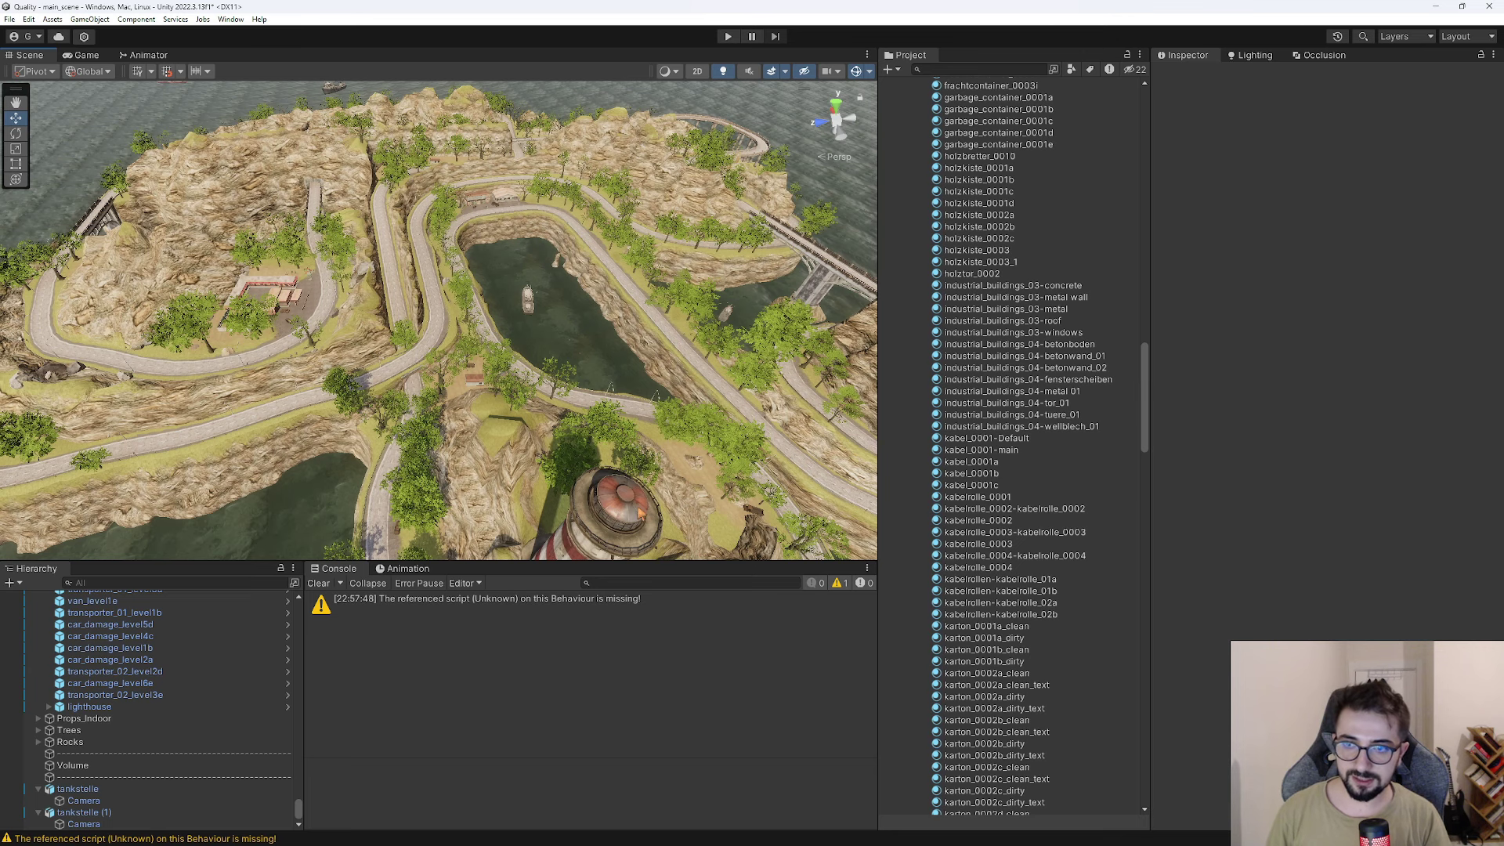
# Select and frame the lighthouse, expand its children in the Hierarchy and select lighthouse_windows1.
pyautogui.click(634, 511)
pyautogui.press('f')
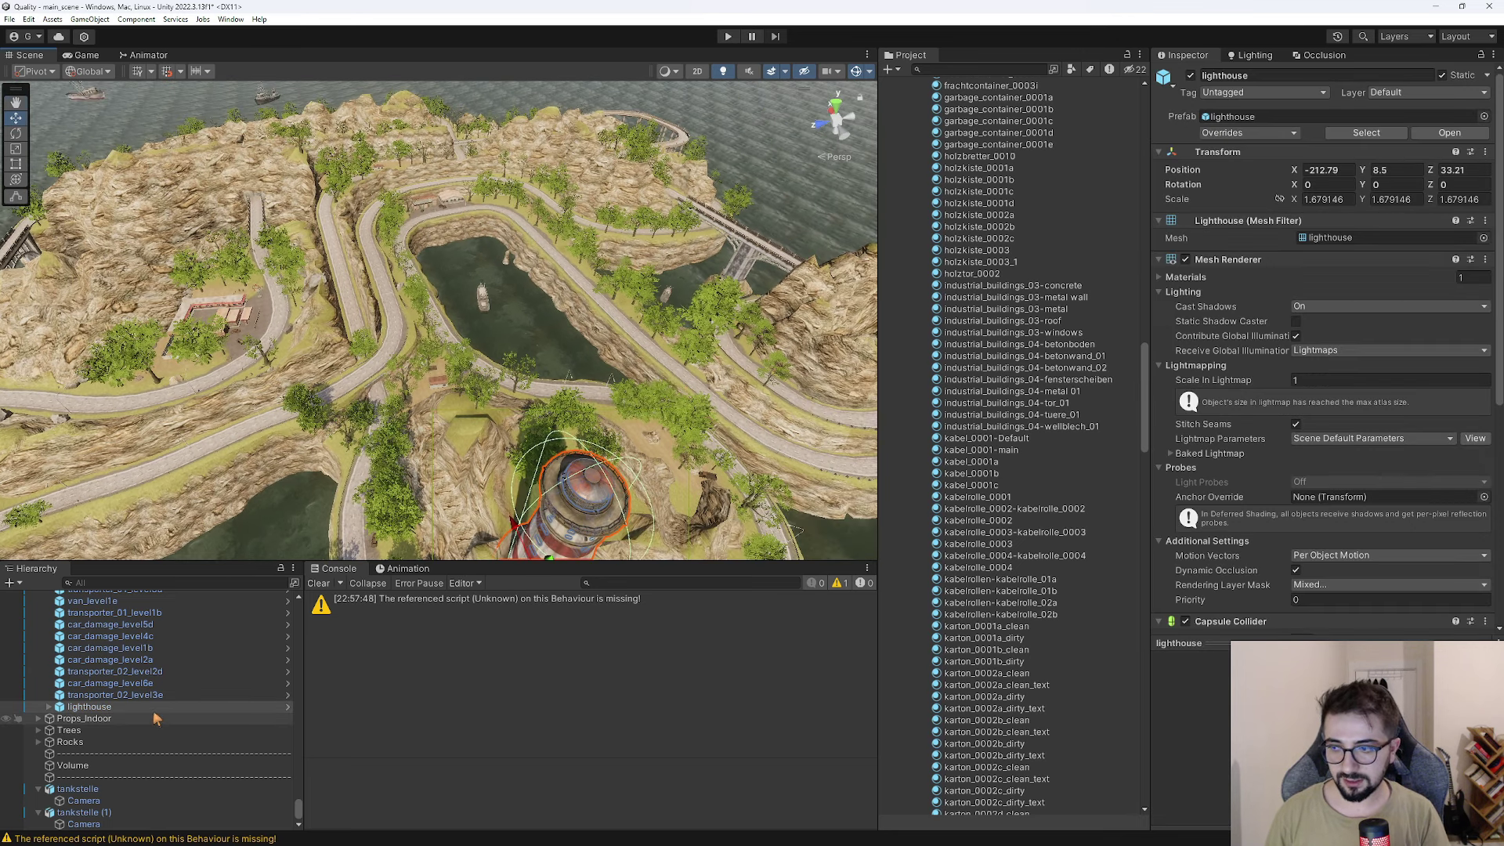
pyautogui.click(49, 707)
pyautogui.click(102, 718)
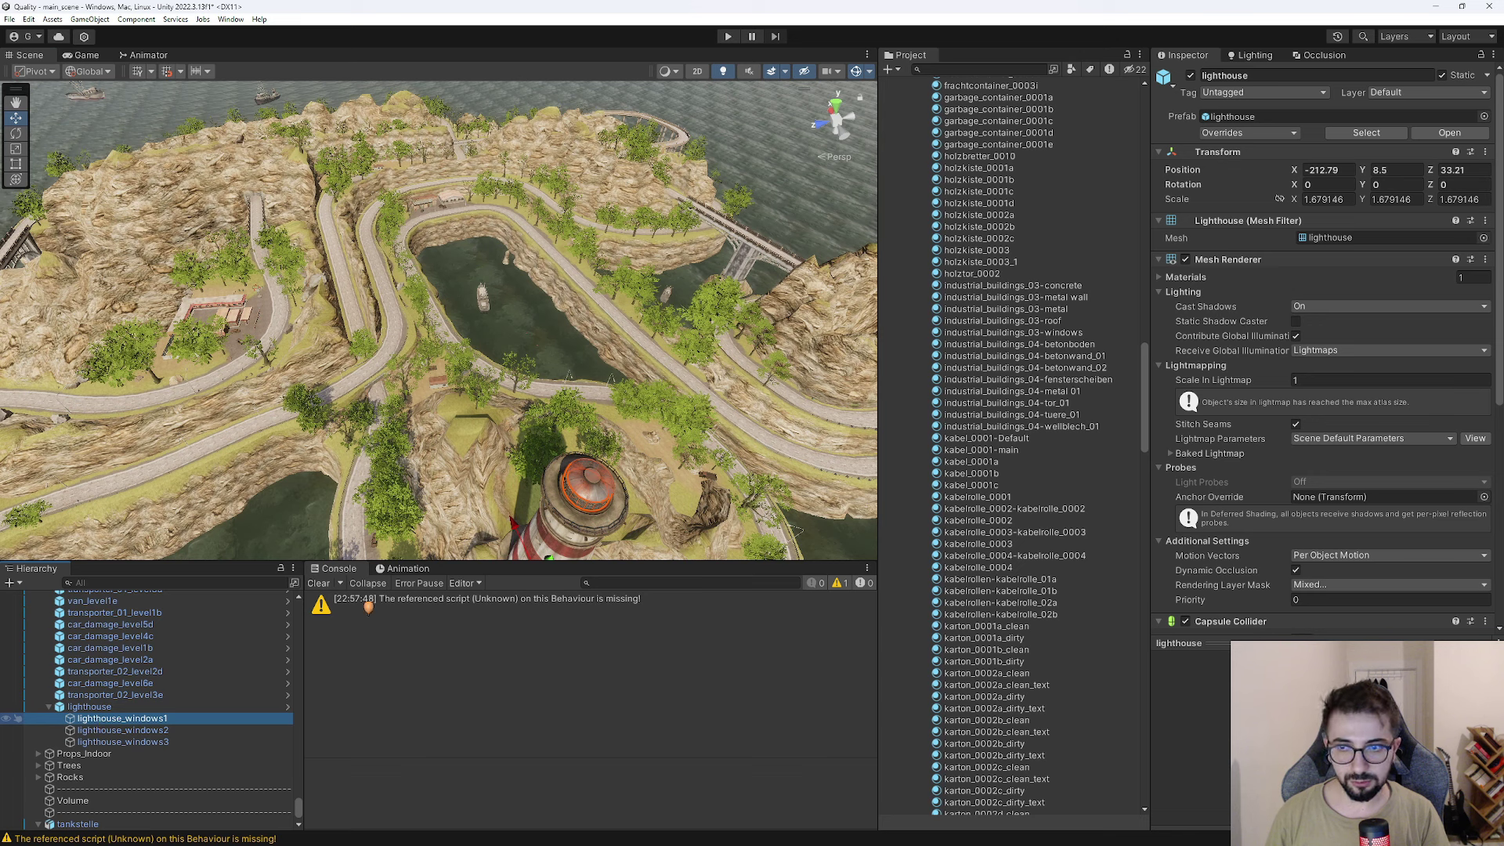